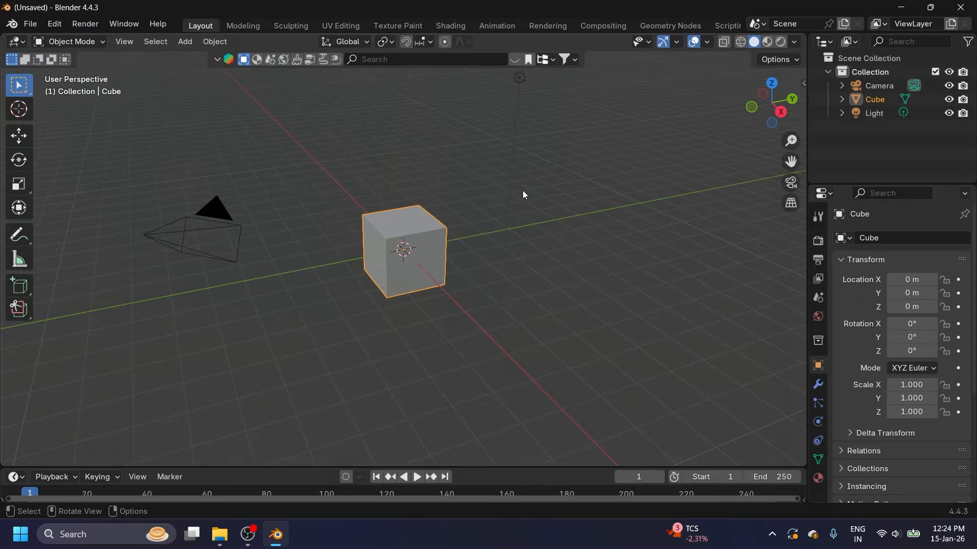
Step: Delete the default cube, camera and light from the scene
left_click_drag(559, 140, 177, 371)
key("Delete")
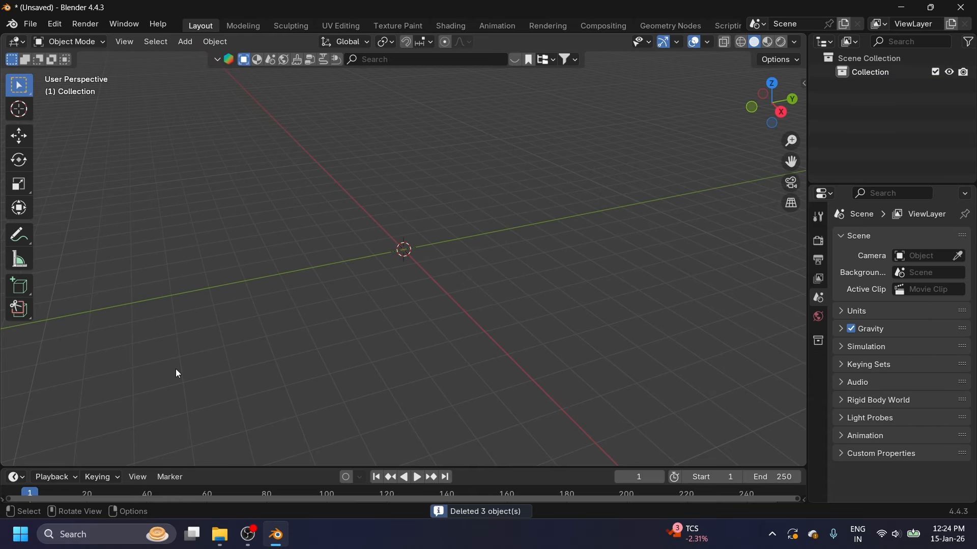
Step: Add a mesh plane at the origin and scale it uniformly by 10 as the floor
left_click(185, 41)
mouse_move(204, 61)
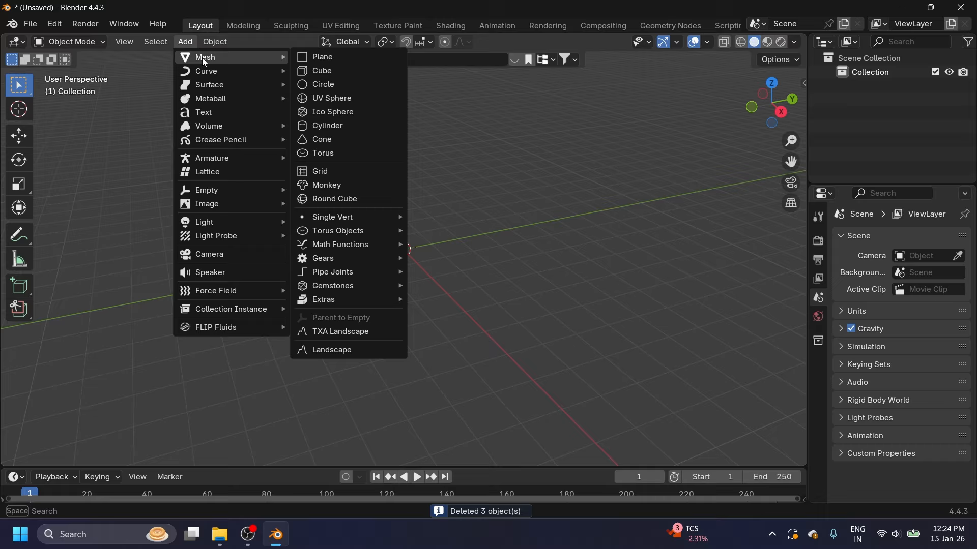
left_click(352, 57)
type("s")
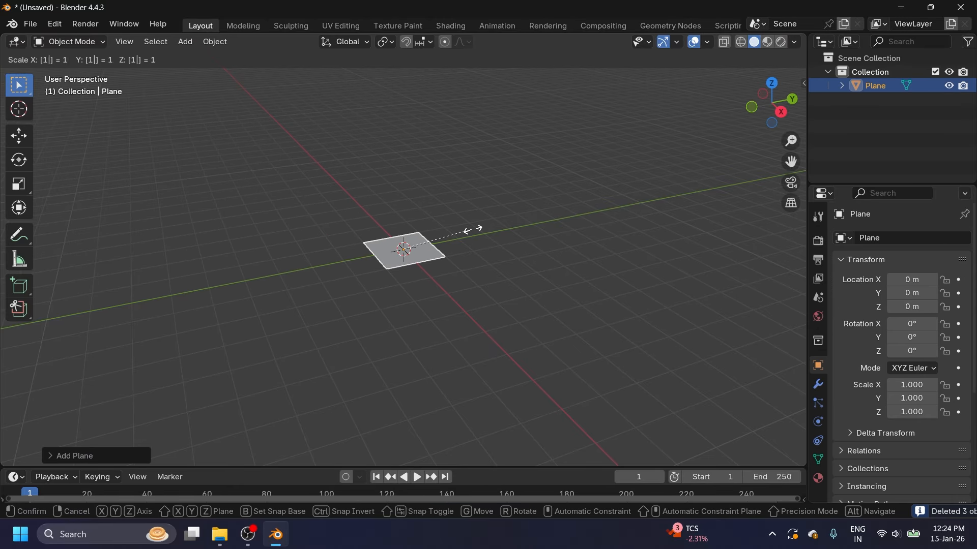
type("10")
key("Return")
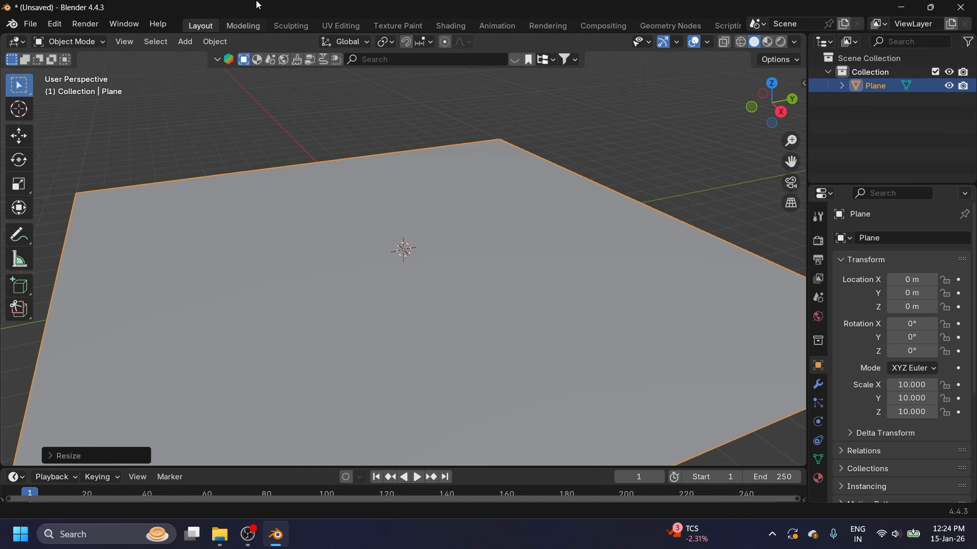
Step: Add a mesh cylinder with 120 vertices, a radius of 2 m and a depth of 1 m
left_click(185, 42)
mouse_move(198, 58)
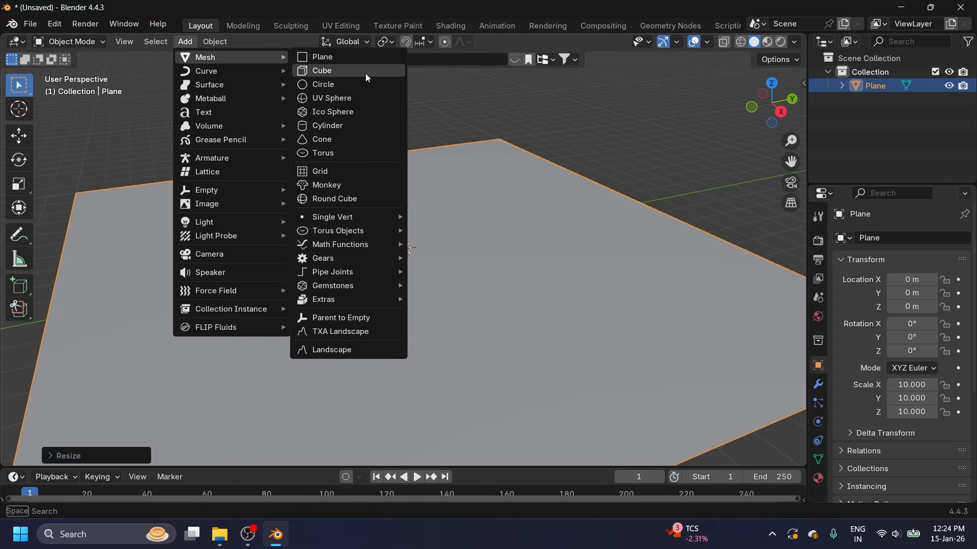
left_click(345, 128)
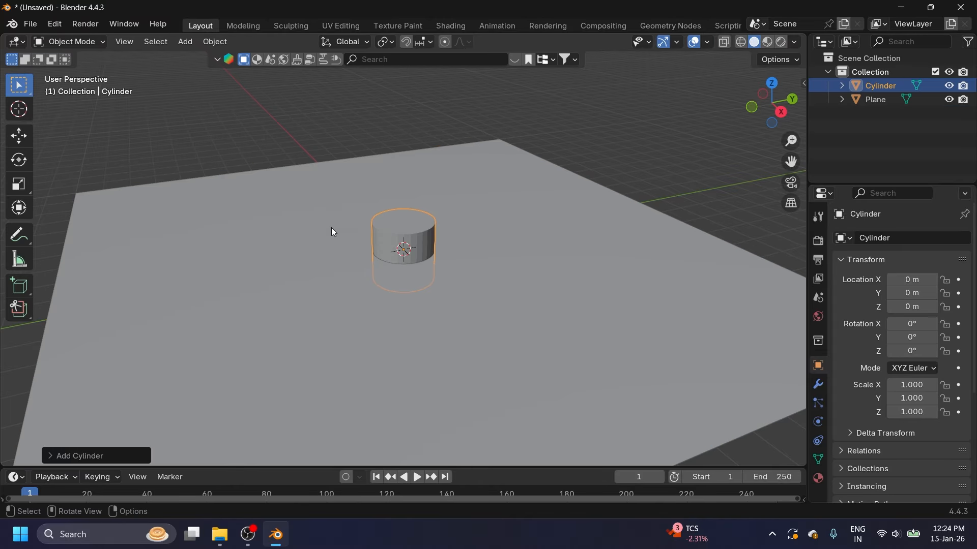
left_click(89, 451)
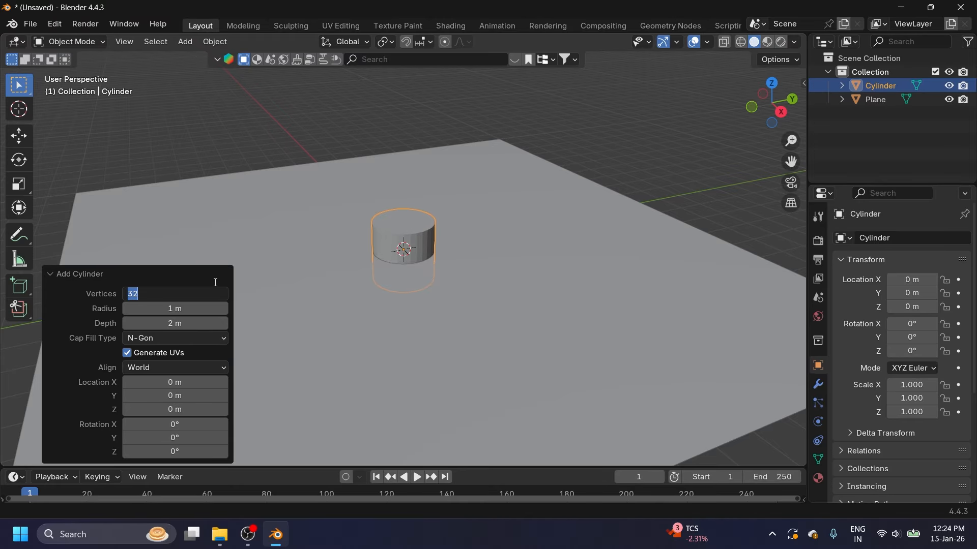
key("Tab")
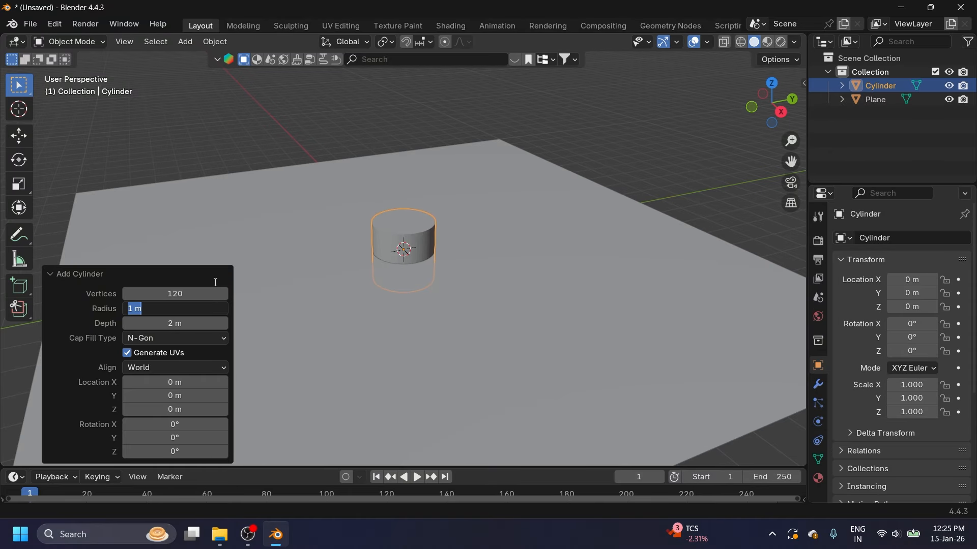
key("Tab")
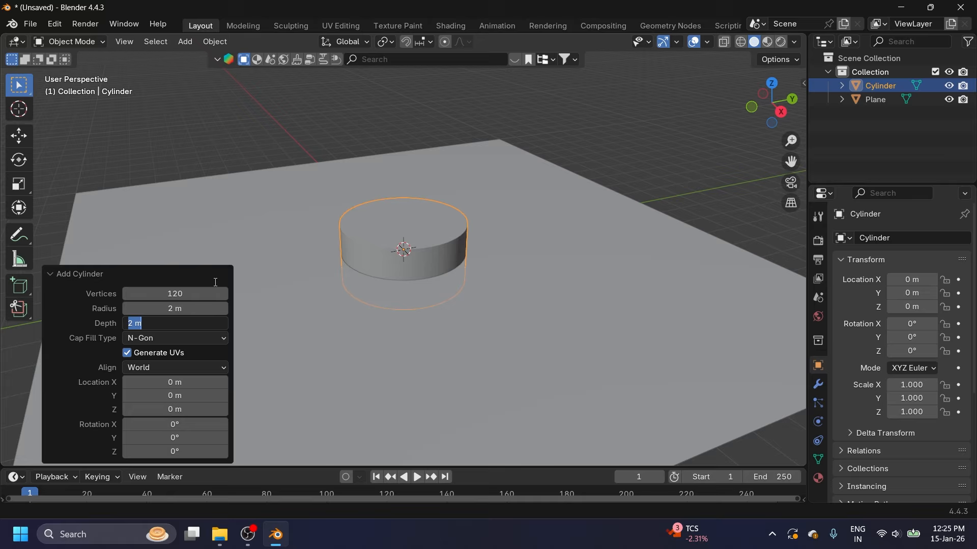
type("1")
key("Return")
Step: Enable the wireframe overlay in the viewport and select the cylinder
scroll(422, 227, "up", 5)
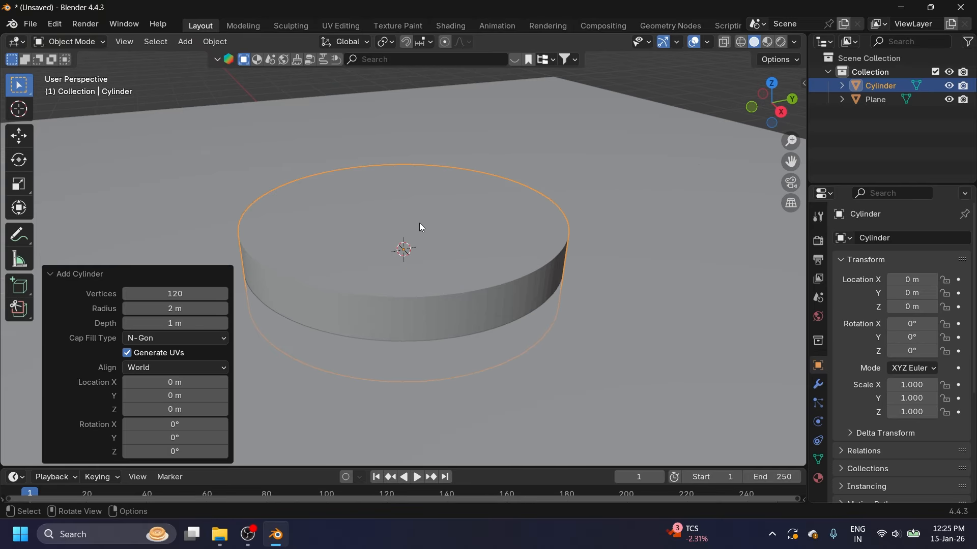
left_click(707, 42)
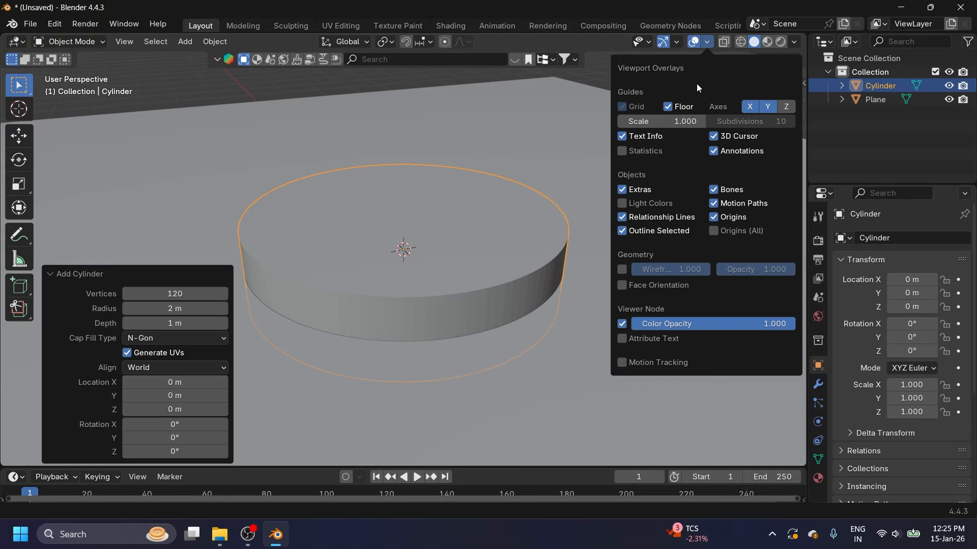
left_click(622, 270)
left_click(375, 119)
middle_click_drag(401, 300, 491, 290)
left_click(447, 281)
scroll(450, 286, "up", 1)
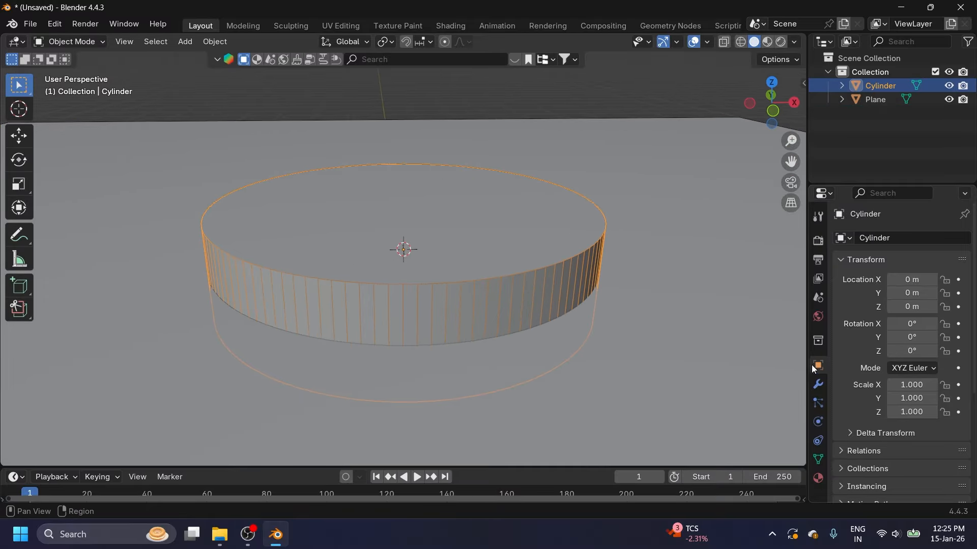
Step: Apply the cylinder's scale
left_click(218, 43)
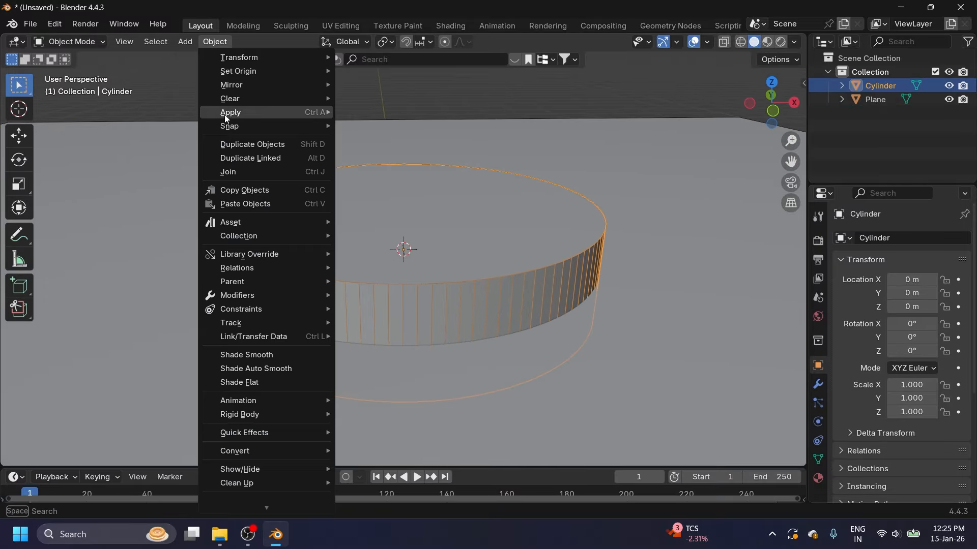
mouse_move(268, 114)
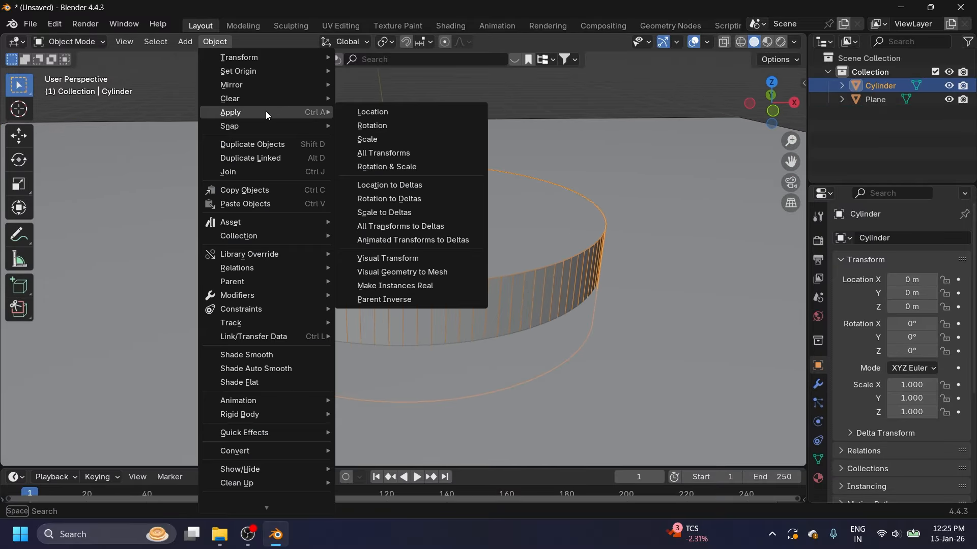
left_click(362, 140)
Step: Add a Bevel modifier to the cylinder with an amount of 0.05 m and 5 segments
left_click(819, 385)
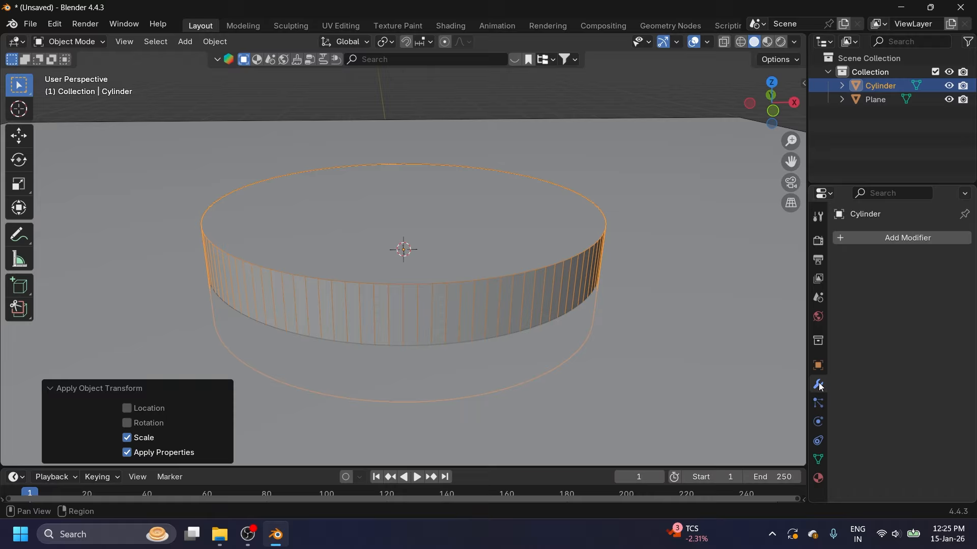
left_click(872, 243)
mouse_move(820, 288)
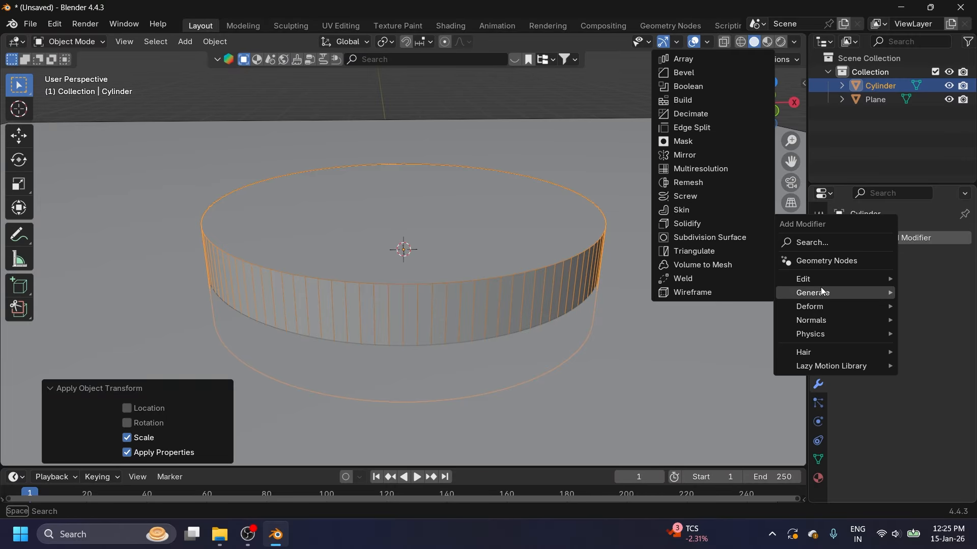
left_click(673, 72)
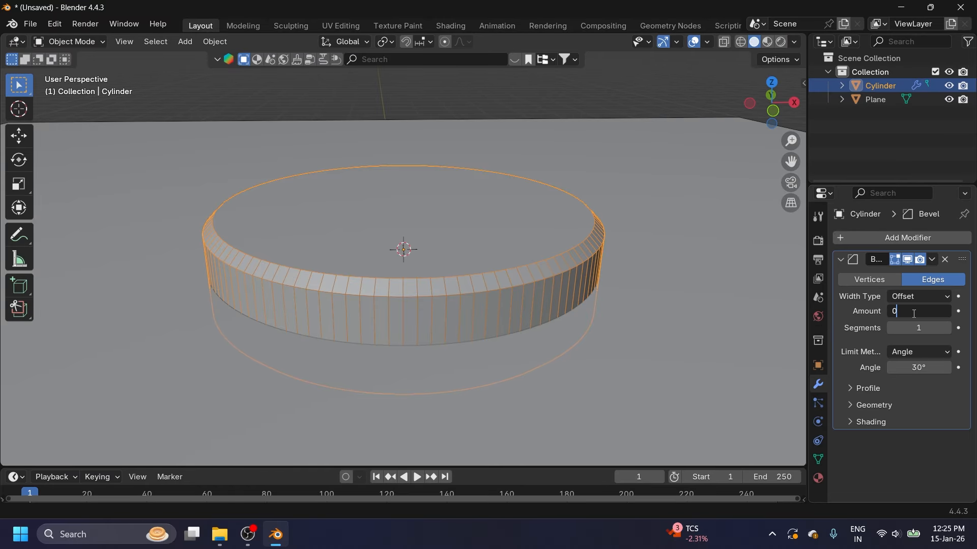
key("Tab")
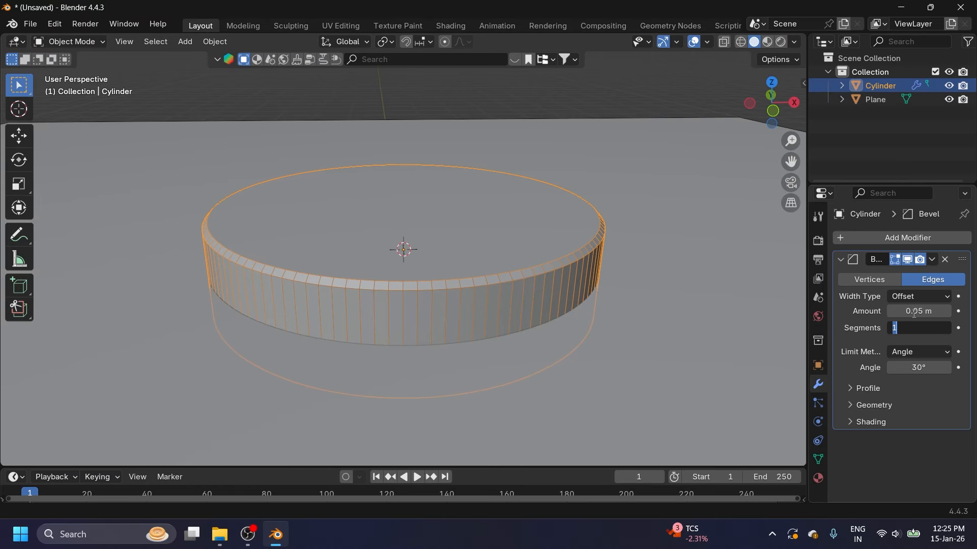
type("5")
key("Return")
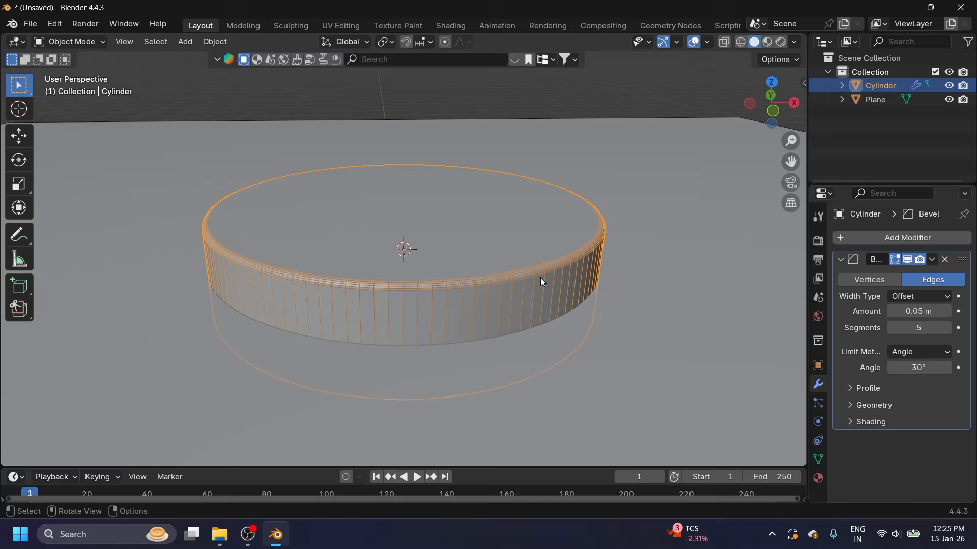
Step: Raise the cylinder along the Z axis so that it stands as a podium on the plane
key("KP_1")
left_click(19, 135)
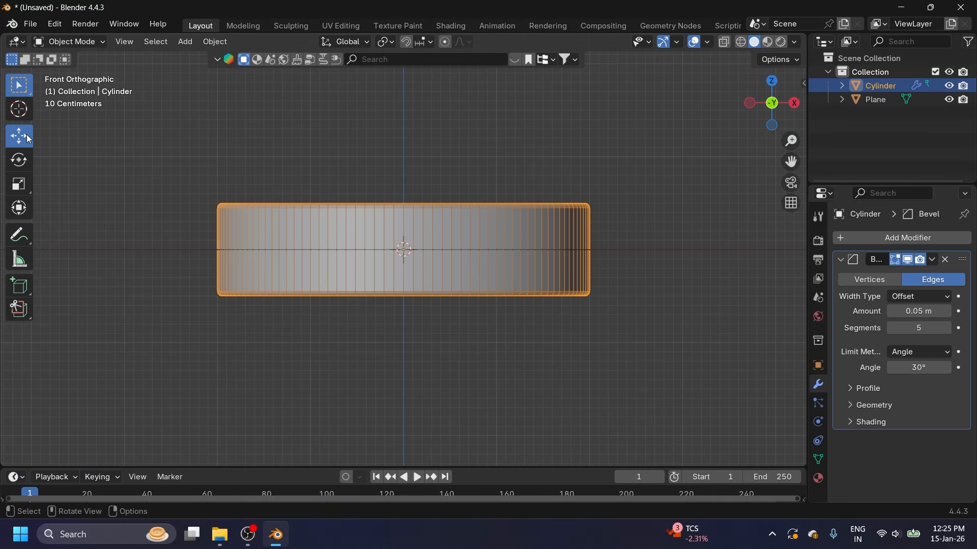
left_click_drag(407, 196, 405, 175)
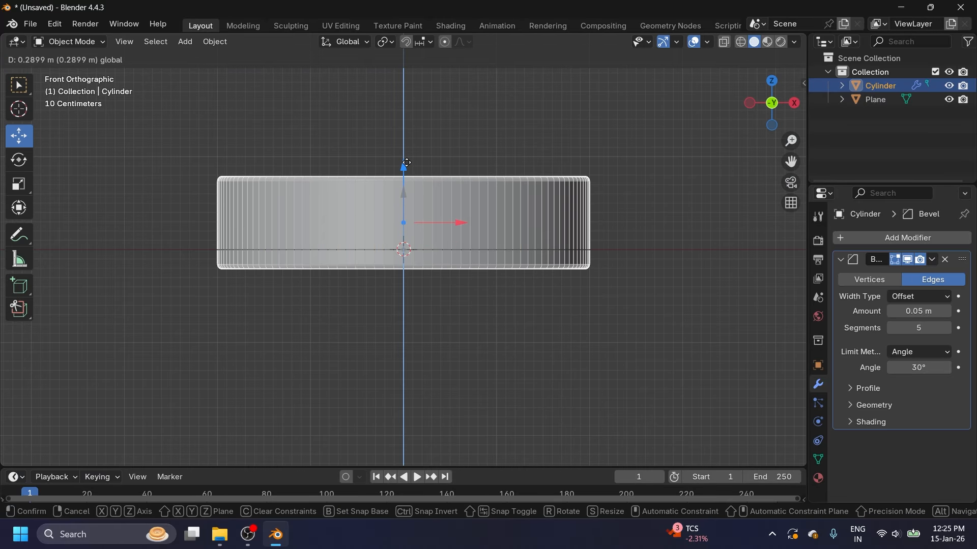
middle_click_drag(405, 175, 410, 226)
mouse_move(402, 181)
left_mouse_down()
mouse_move(403, 206)
mouse_move(406, 193)
left_mouse_up()
Step: Append the Perfume collection from Serum.blend into the scene's Collection
left_click(884, 144)
left_click(871, 76)
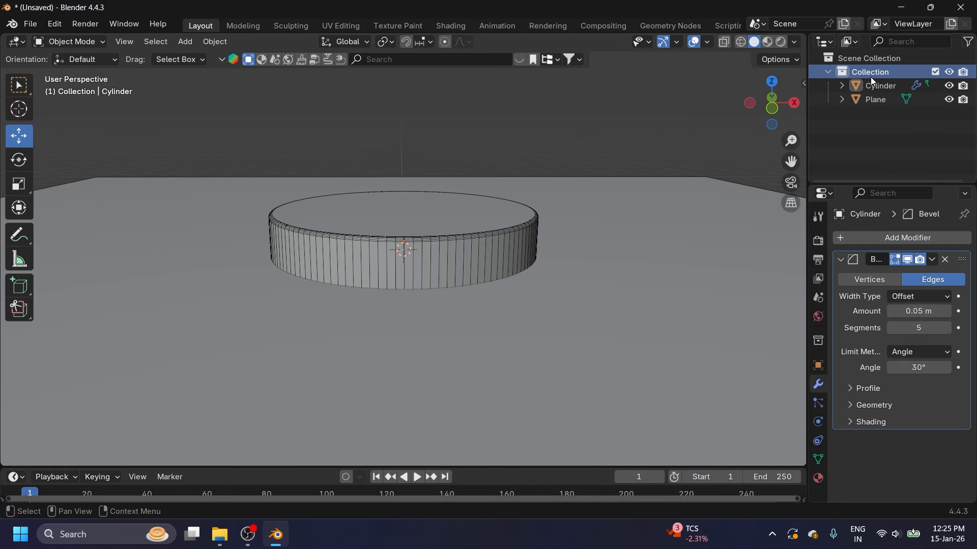
left_click(32, 25)
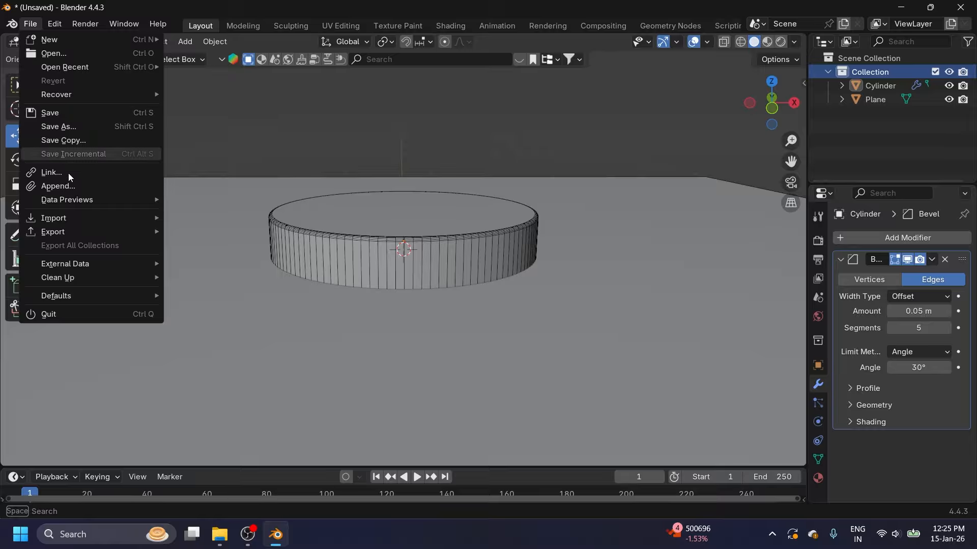
left_click(51, 186)
left_click(438, 387)
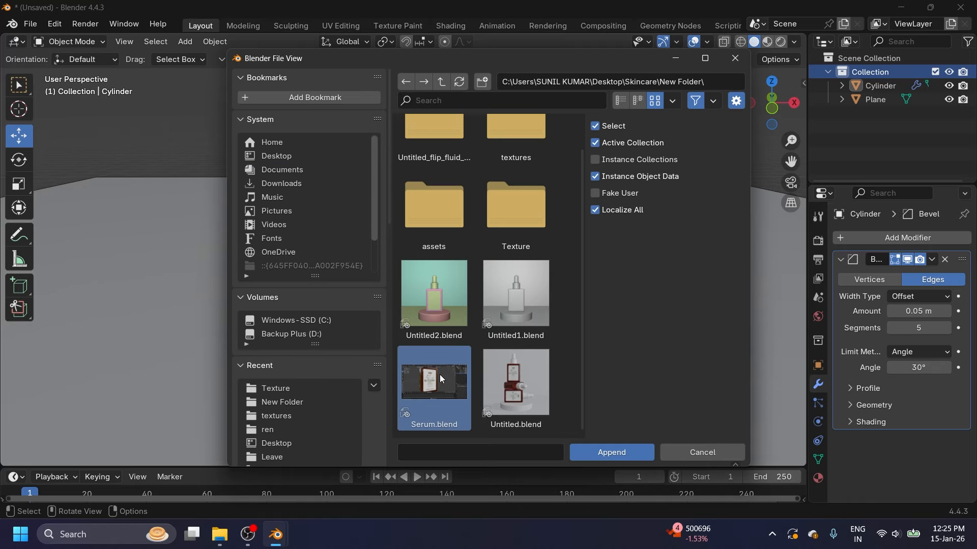
left_click(609, 454)
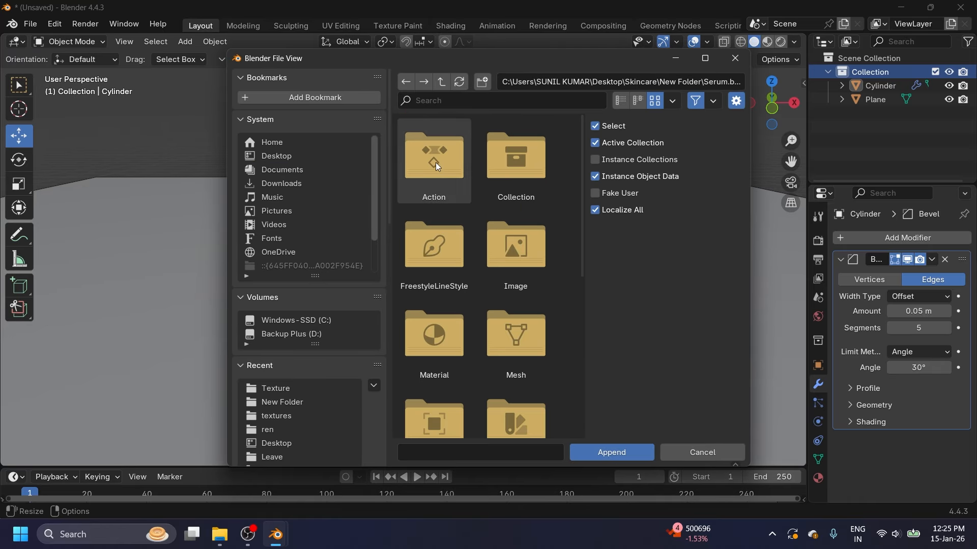
left_click(512, 167)
left_click(516, 163)
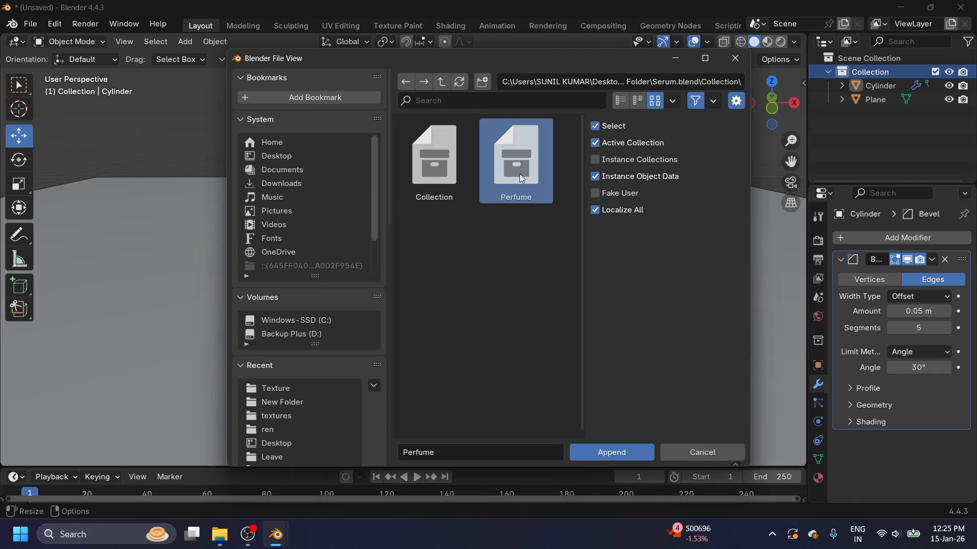
left_click(588, 448)
Step: Move the appended bottle up along Z by about 0.56 m, towards the podium's top surface
scroll(428, 253, "down", 3)
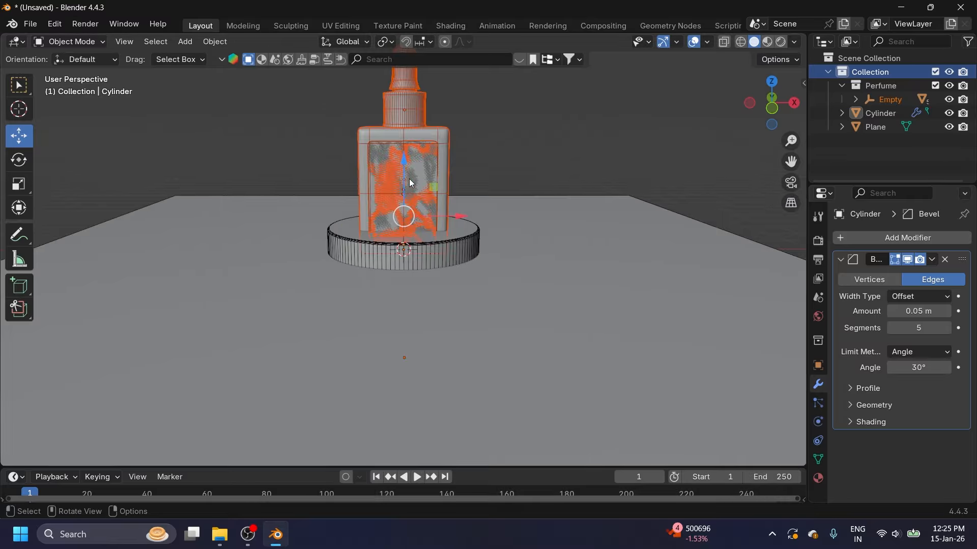
middle_click_drag(411, 184, 426, 290, "shift")
scroll(426, 240, "up", 3)
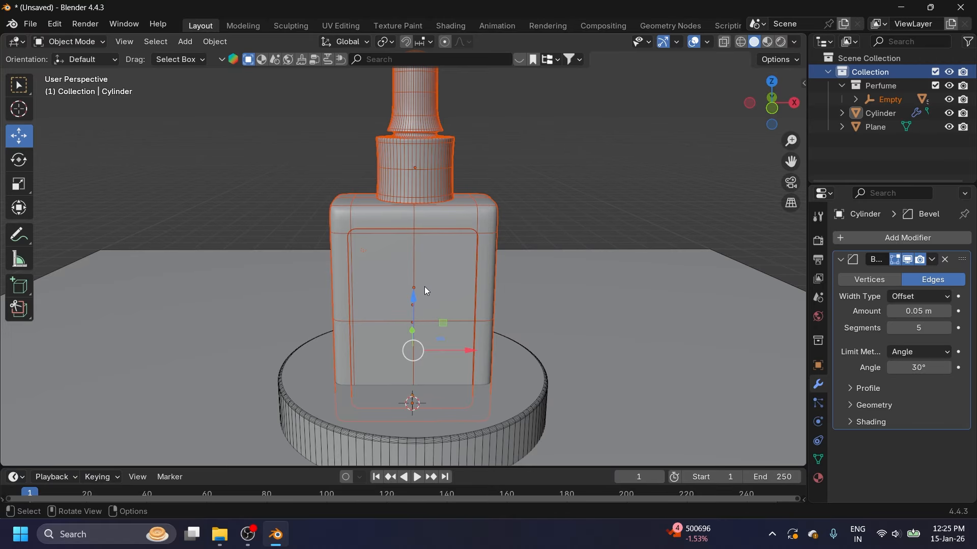
left_click_drag(412, 302, 413, 262)
middle_click_drag(410, 310, 413, 284)
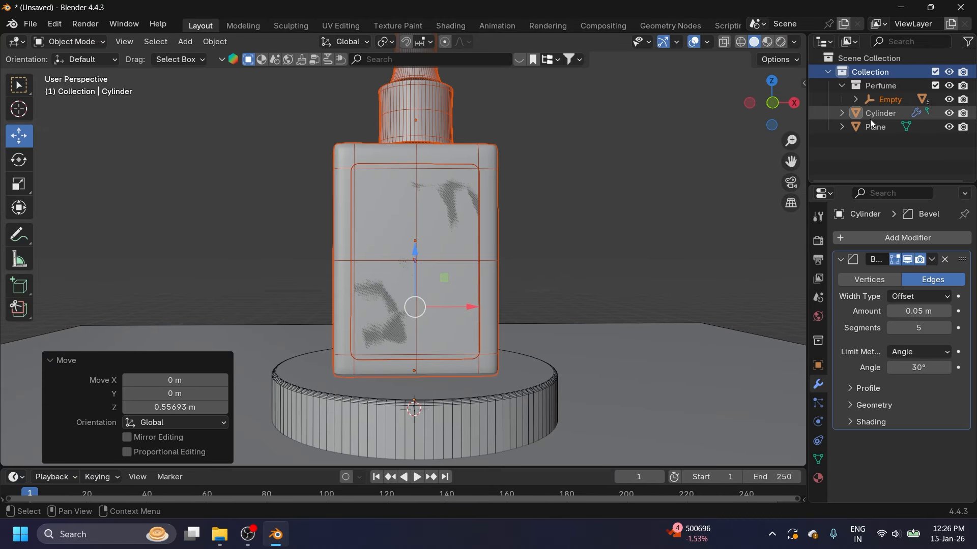
Step: Move the Perfume collection out of Collection, directly under the Scene Collection, and expand it
left_click(887, 99)
left_click(842, 86)
left_click_drag(876, 90, 866, 144)
left_click(830, 113)
Step: Move the bottle's parent Empty along Z to about 0.633 m so the bottle rests on the podium
left_click(862, 127)
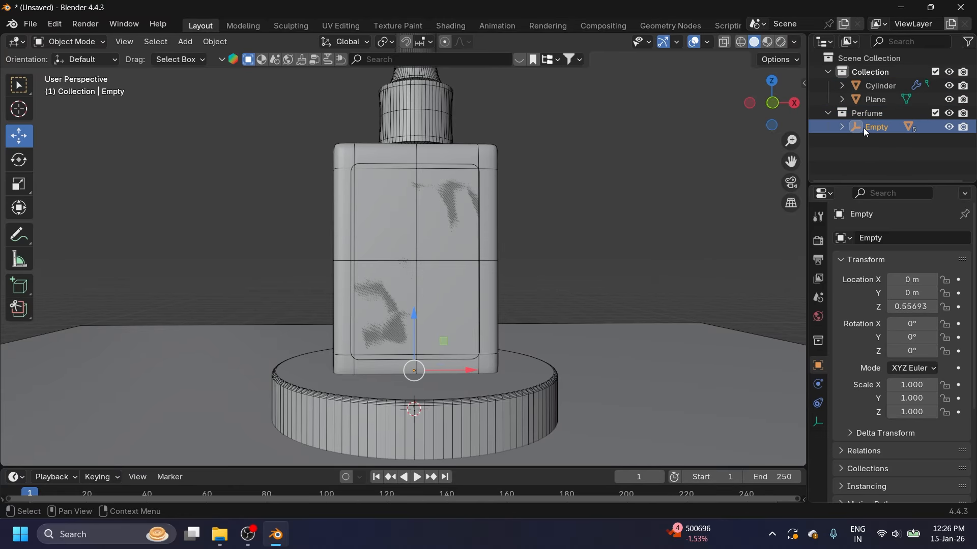
left_click_drag(413, 316, 414, 306)
key("KP_1")
scroll(410, 361, "up", 3)
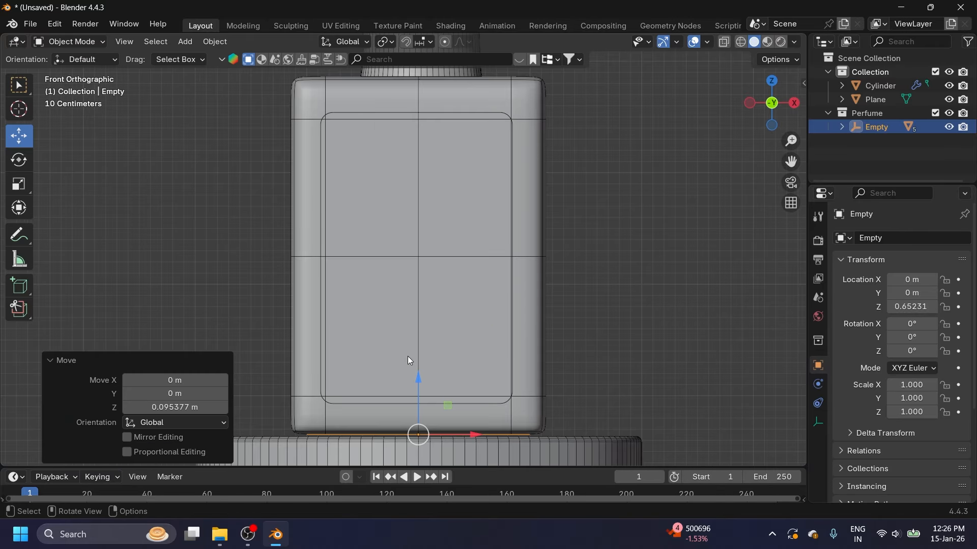
middle_click_drag(429, 361, 427, 241, "shift")
scroll(430, 265, "up", 4)
scroll(414, 91, "up", 7)
middle_click_drag(436, 297, 421, 277, "shift")
scroll(423, 222, "up", 5)
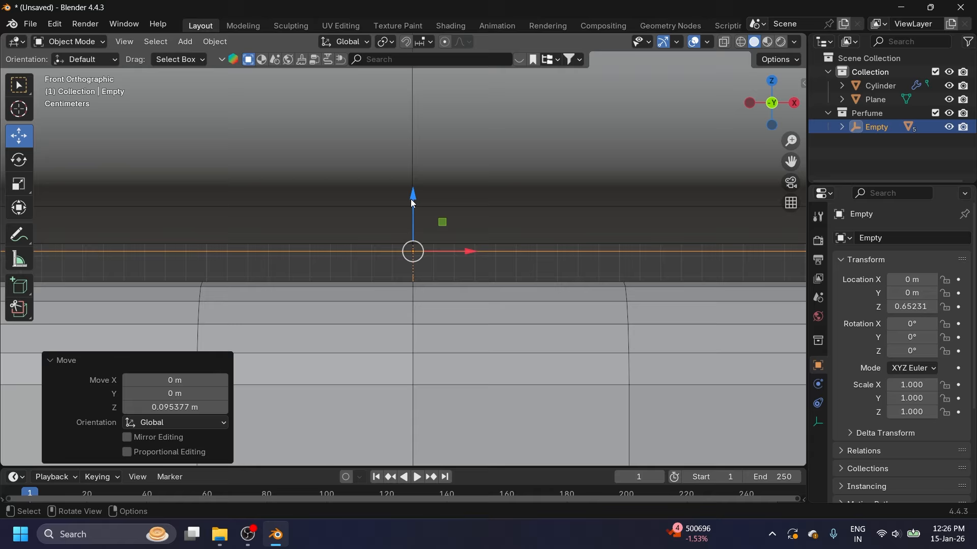
left_click_drag(413, 200, 413, 243)
Step: Examine the bottle's materials and label in Material Preview shading, then return to Solid shading
scroll(434, 320, "down", 10)
middle_click_drag(426, 318, 407, 305)
scroll(408, 270, "up", 4)
middle_click_drag(408, 269, 450, 295)
scroll(449, 269, "up", 4)
left_click(768, 43)
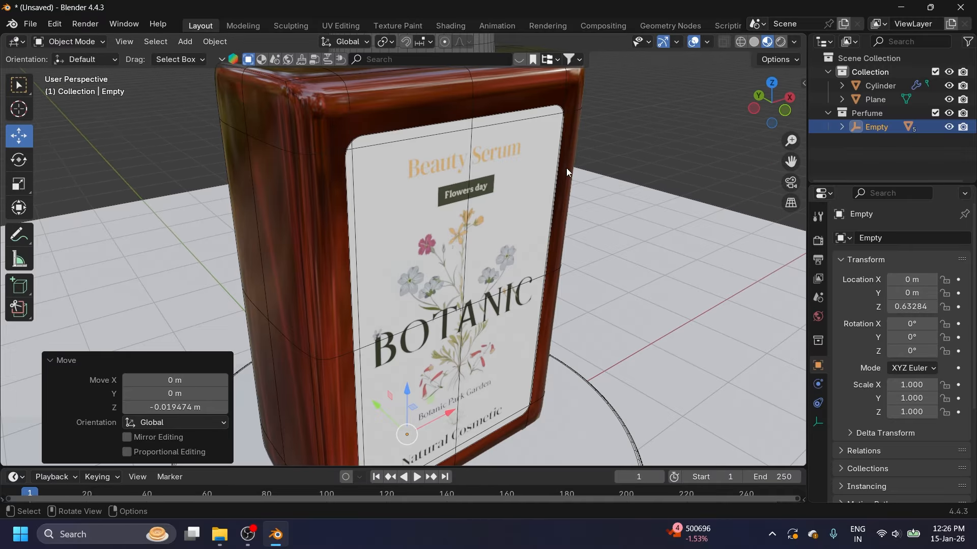
scroll(566, 168, "down", 5)
mouse_move(364, 251)
middle_mouse_down()
mouse_move(291, 245)
mouse_move(432, 242)
middle_mouse_up()
left_click(756, 42)
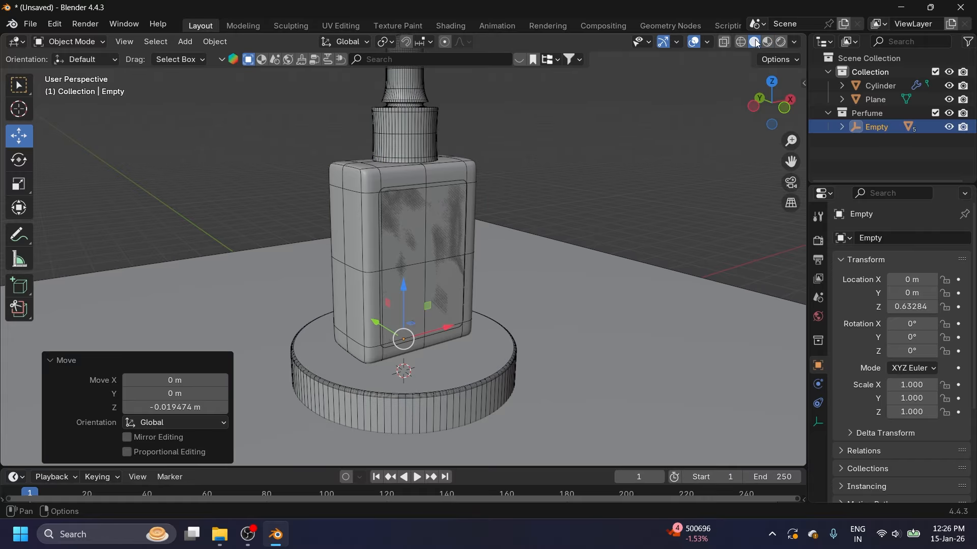
mouse_move(437, 300)
middle_mouse_down()
mouse_move(375, 282)
mouse_move(422, 294)
middle_mouse_up()
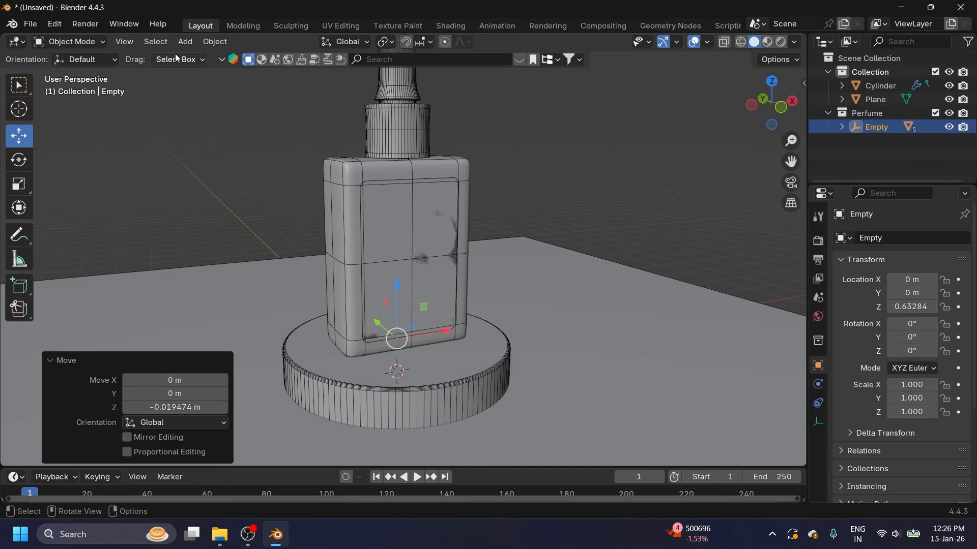
Step: Add a camera and move it in front of the bottle, to about -7.75 m on Y and 2.41 m on Z
left_click(185, 41)
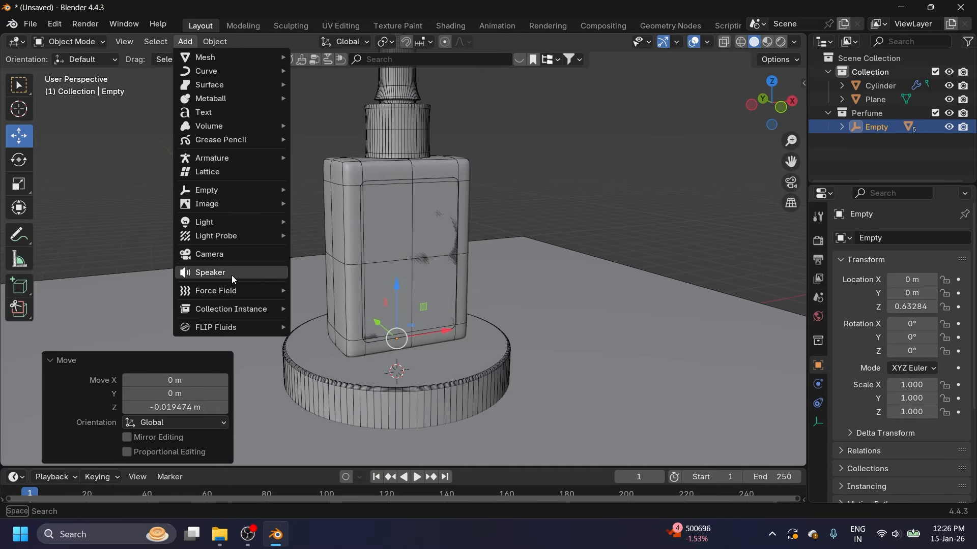
left_click(223, 256)
scroll(278, 249, "down", 5)
middle_click_drag(278, 249, 425, 310)
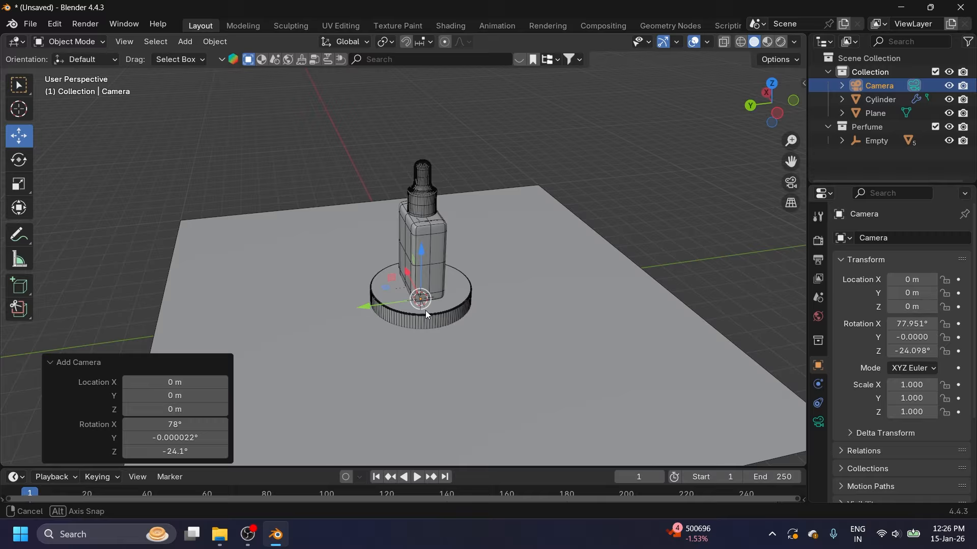
key("g")
key("y")
left_click(609, 245)
left_click_drag(610, 247, 612, 178)
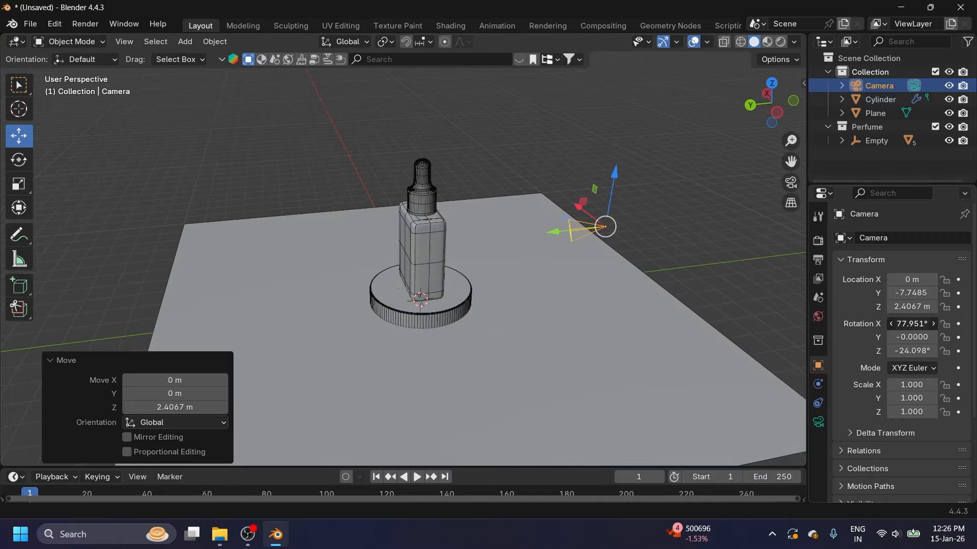
Step: Set the camera's rotation to 90° on X and 0° on Y and Z, and look through the camera
key("Tab")
type("0")
key("Tab")
type("0")
key("Return")
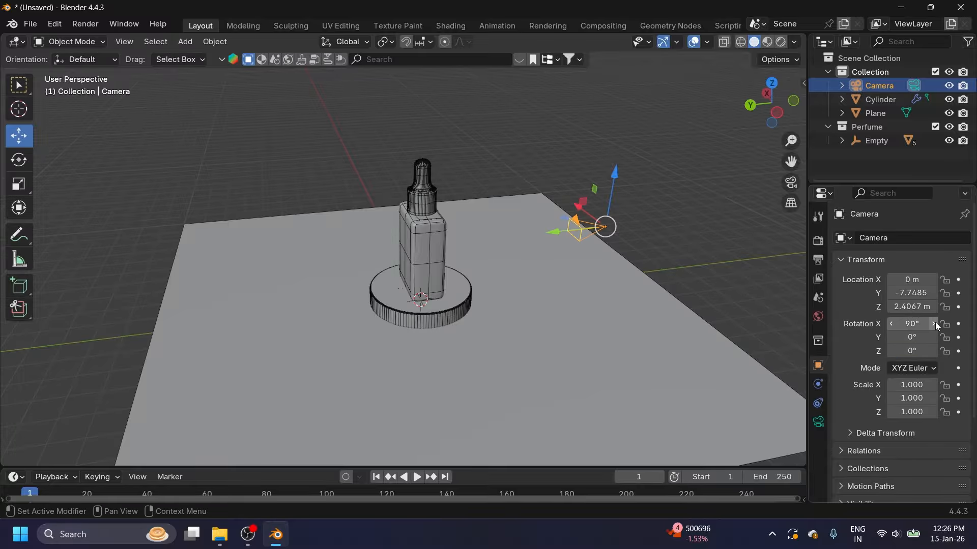
key("KP_0")
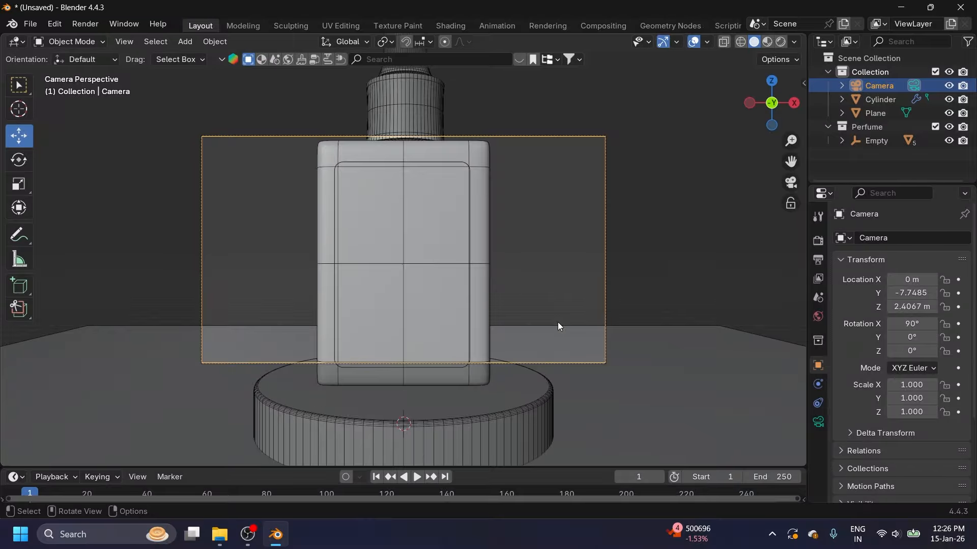
Step: Set the render output resolution to 1080 × 1920 px for a vertical frame
left_click(817, 242)
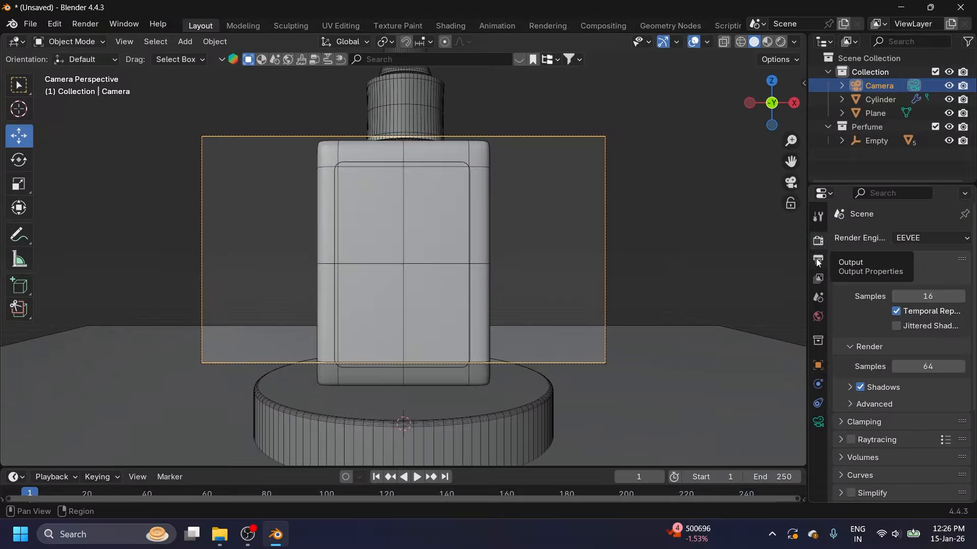
left_click(817, 259)
left_click(927, 256)
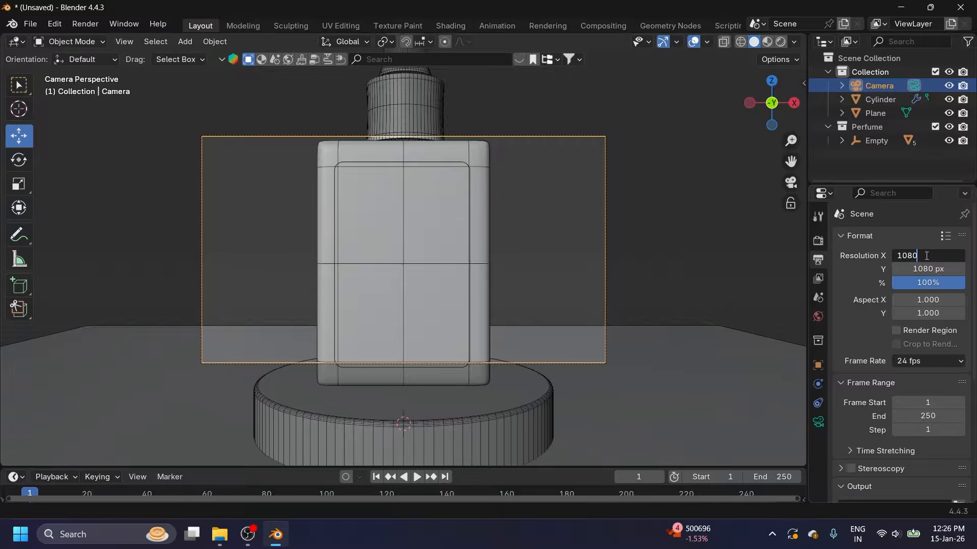
key("Tab")
type("1920")
key("Return")
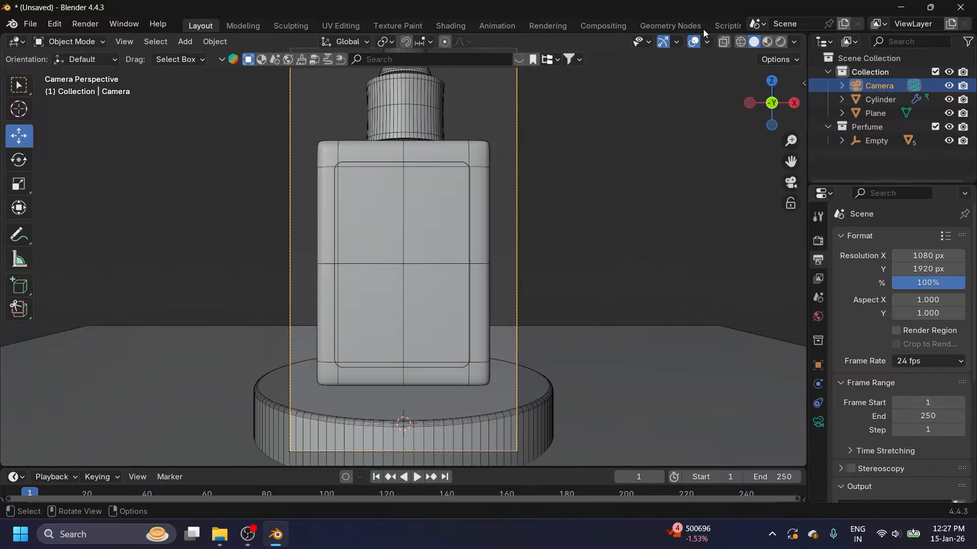
Step: Move the camera to about -13.32 m on Y and 3.17 m on Z to frame the whole bottle and podium
scroll(483, 258, "down", 2)
left_click(818, 365)
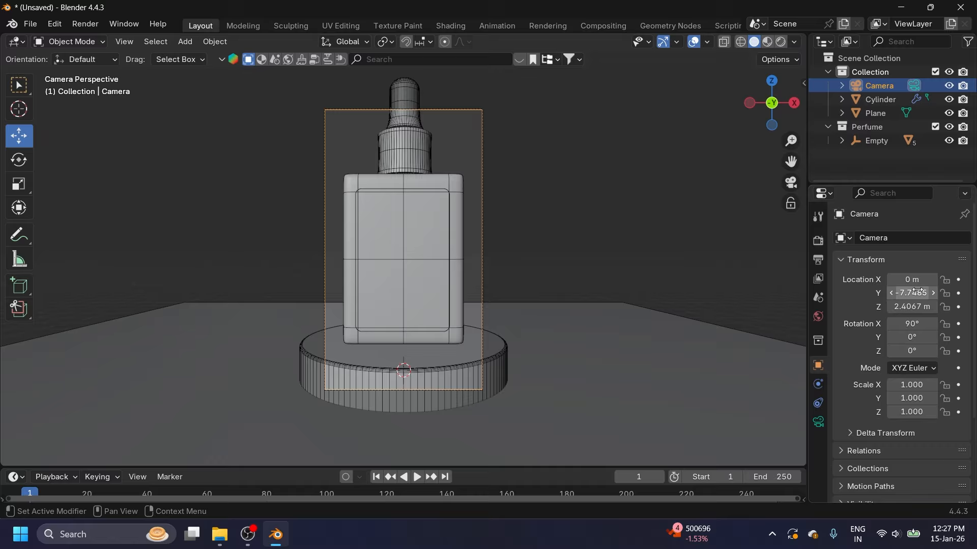
mouse_move(919, 291)
left_mouse_down()
mouse_move(890, 292)
mouse_move(925, 307)
left_mouse_up()
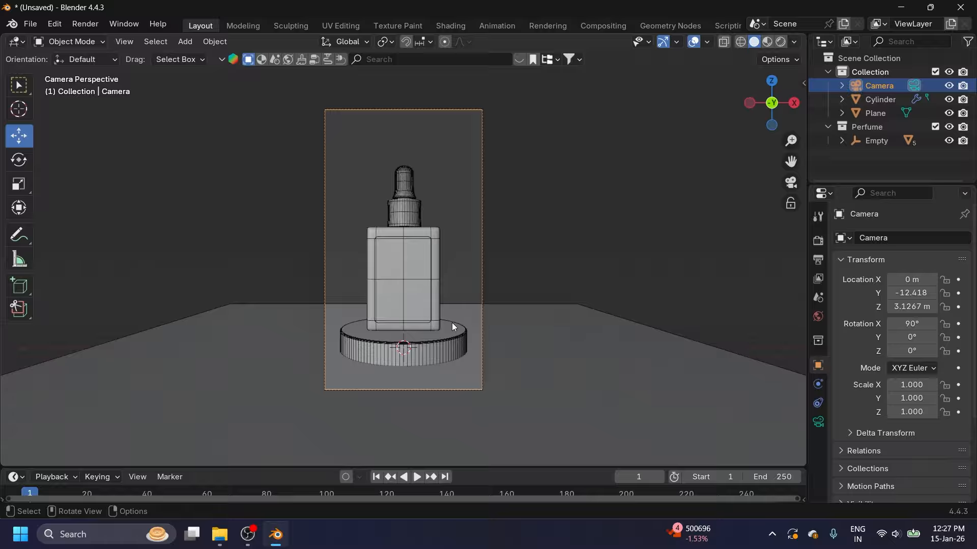
scroll(452, 322, "up", 2)
scroll(419, 252, "down", 2)
left_click(886, 141)
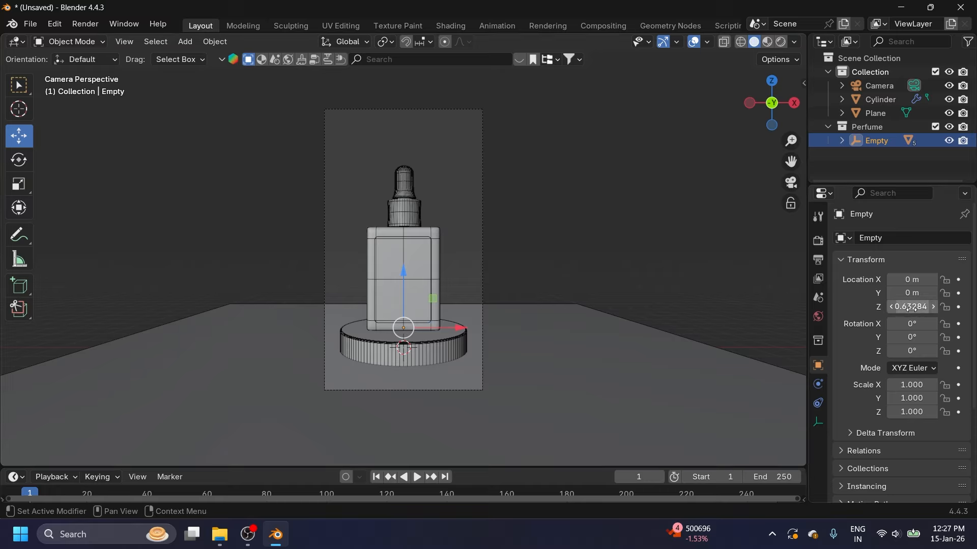
left_click(875, 99)
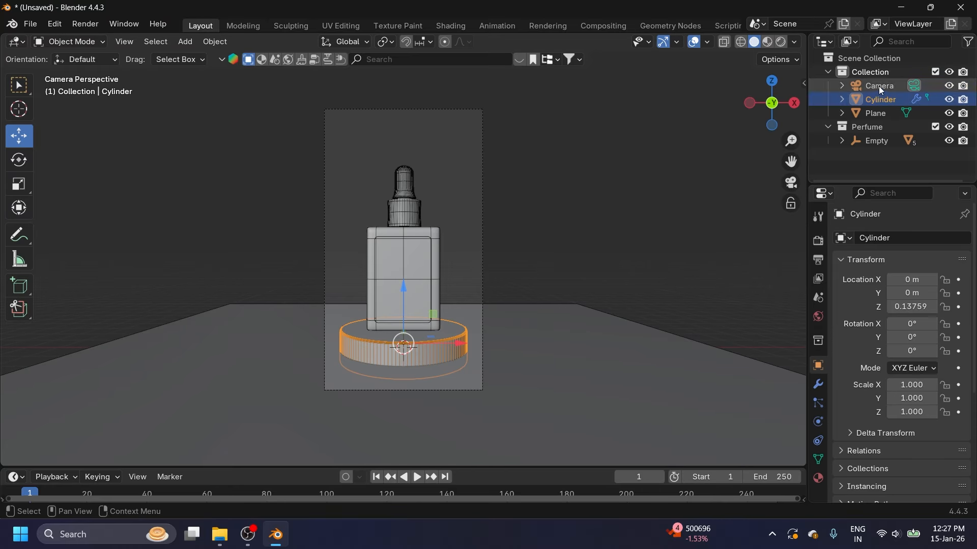
left_click(878, 87)
mouse_move(907, 307)
left_mouse_down()
mouse_move(923, 308)
mouse_move(907, 293)
mouse_move(852, 293)
mouse_move(926, 306)
left_mouse_up()
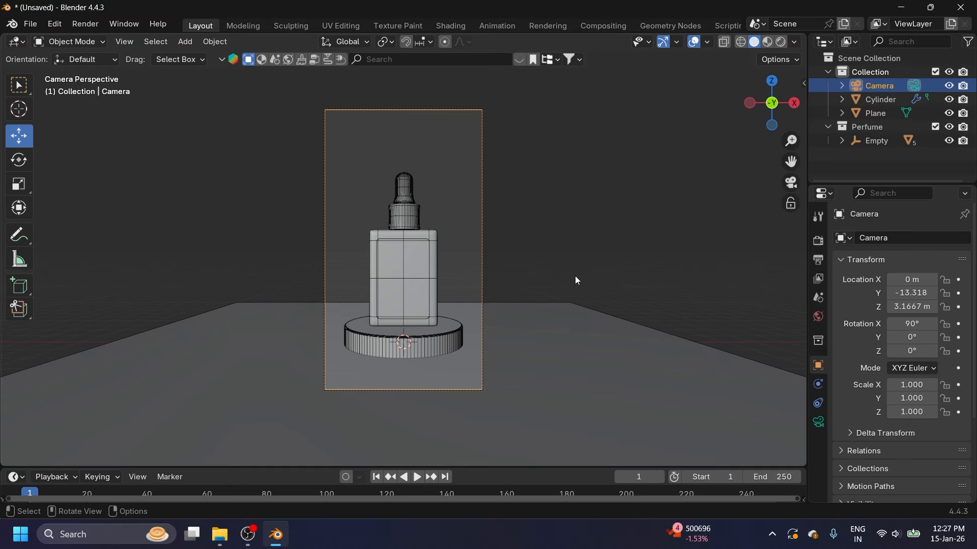
scroll(310, 242, "up", 2)
Step: Enlarge the timeline with the end frame set to 300, and keyframe the bottle Empty's location and rotation at frame 1
left_click(875, 141)
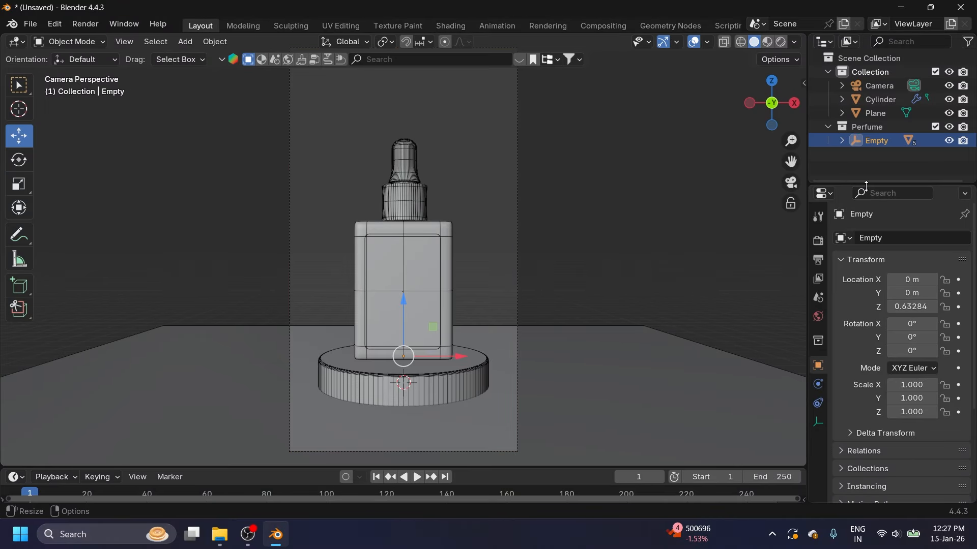
left_click_drag(867, 186, 867, 155)
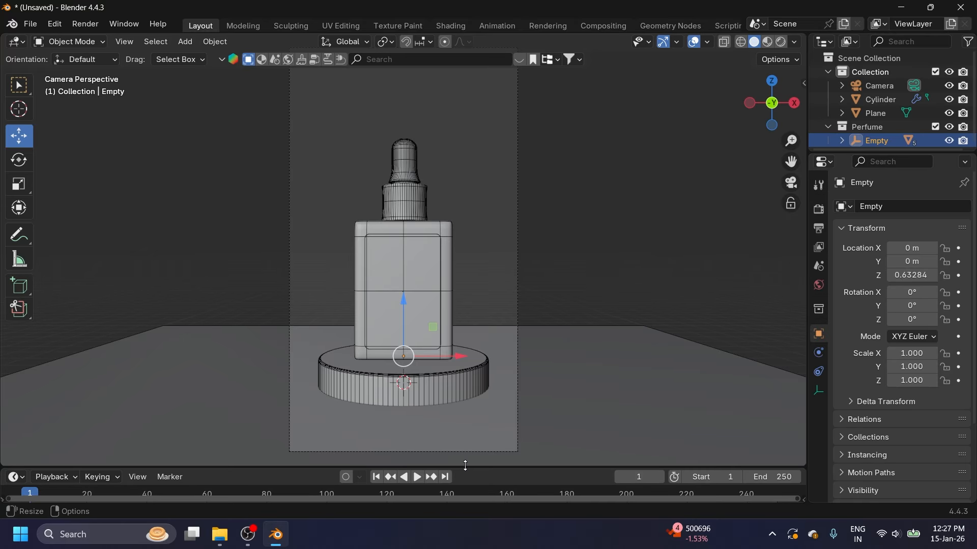
left_click_drag(465, 467, 468, 430)
left_click(771, 441)
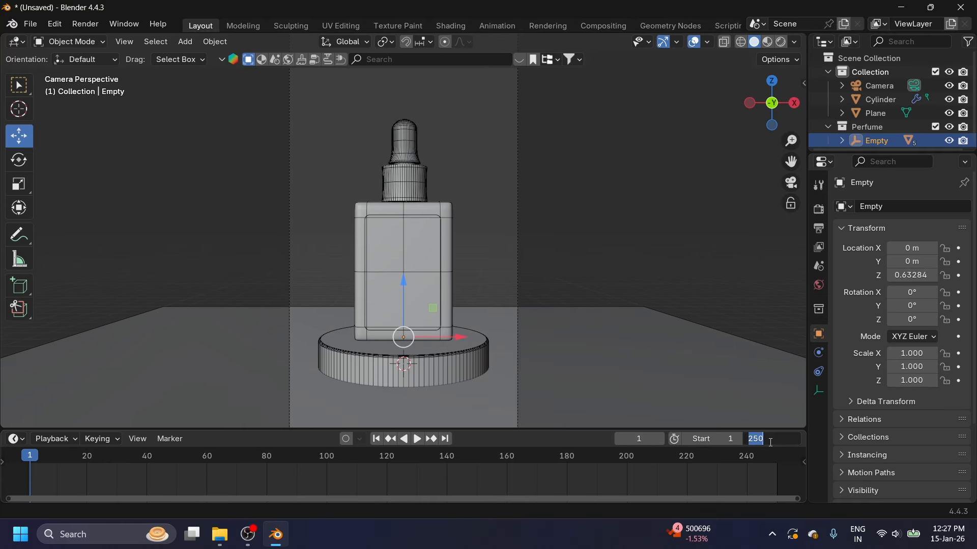
key("Return")
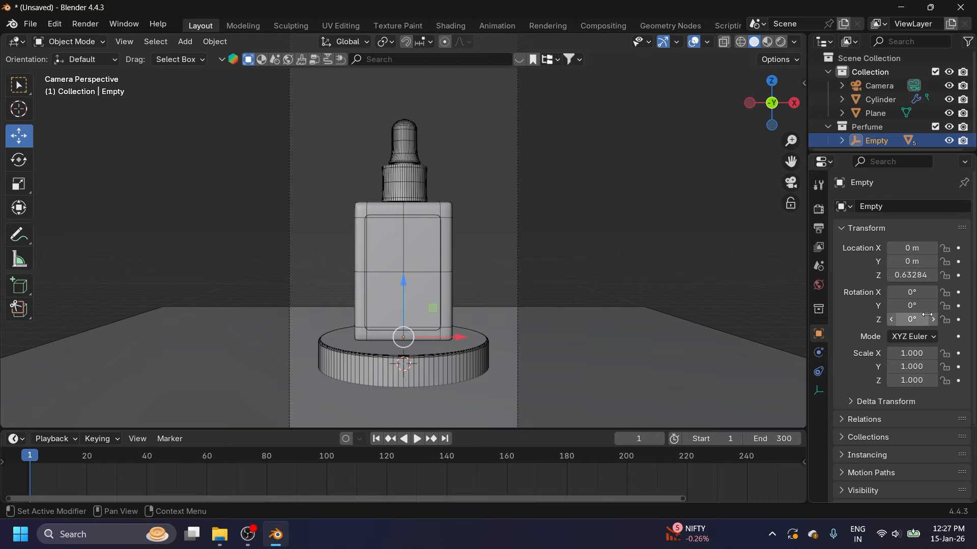
left_click_drag(958, 249, 958, 323)
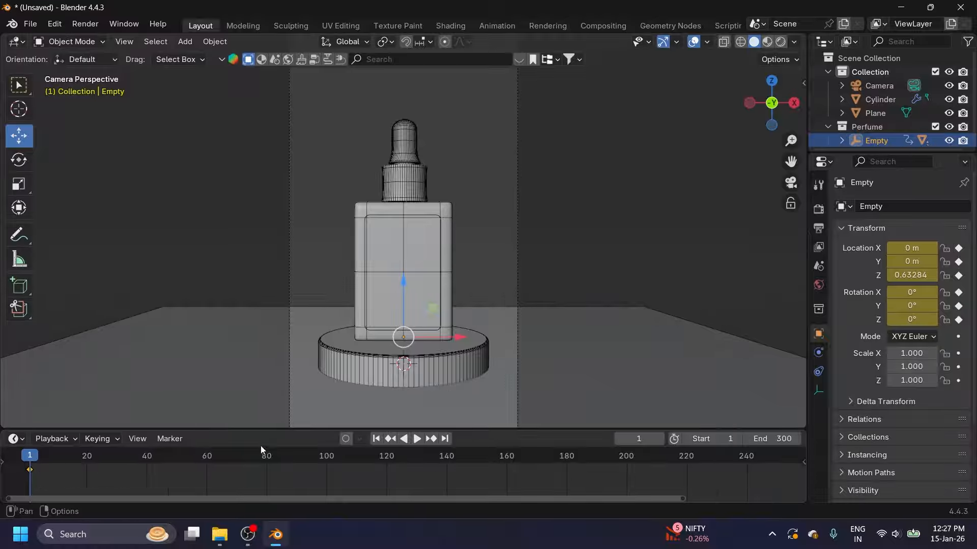
Step: Go to frame 300 and raise the bottle's Empty to about 1.69 m on Z, above the podium
left_click(445, 439)
scroll(446, 487, "down", 4)
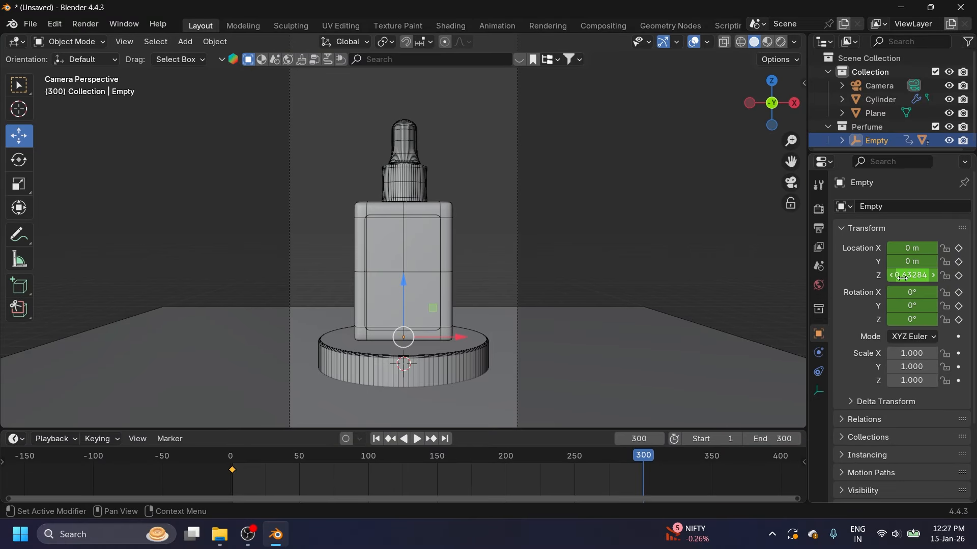
left_click_drag(914, 278, 965, 277)
scroll(400, 291, "down", 2)
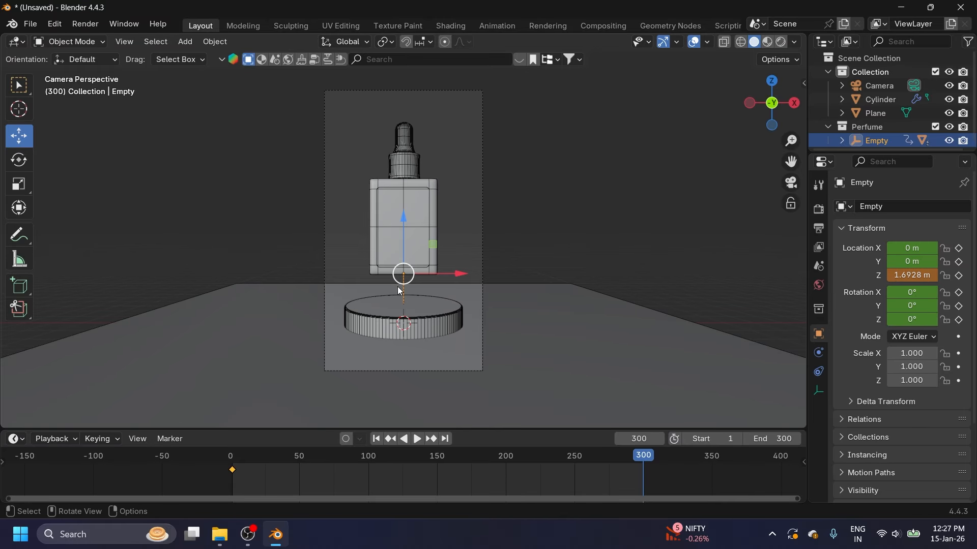
scroll(401, 290, "up", 1)
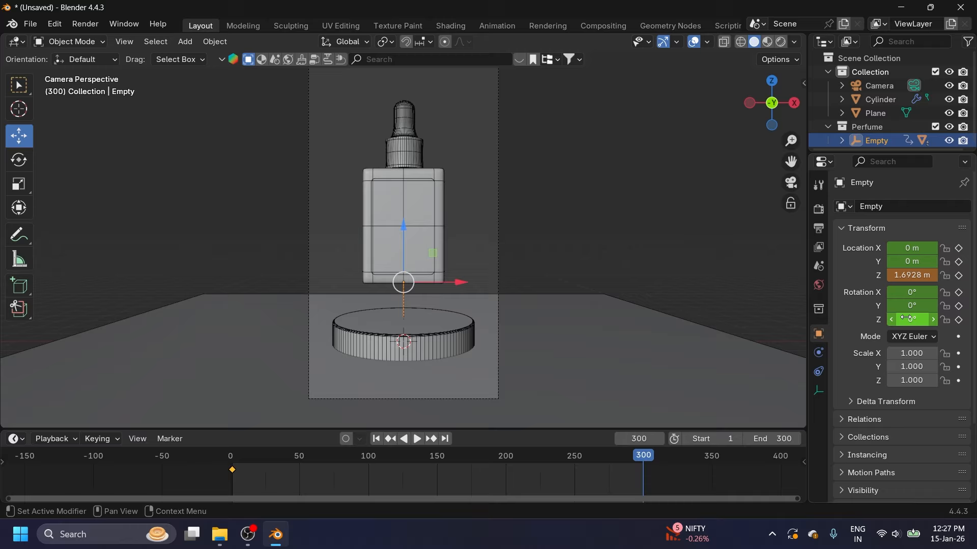
Step: Rotate the Empty to X -8°, Y -4°, Z 26° and keyframe its location and rotation at frame 300
left_click_drag(910, 319, 900, 292)
left_click_drag(911, 305, 897, 305)
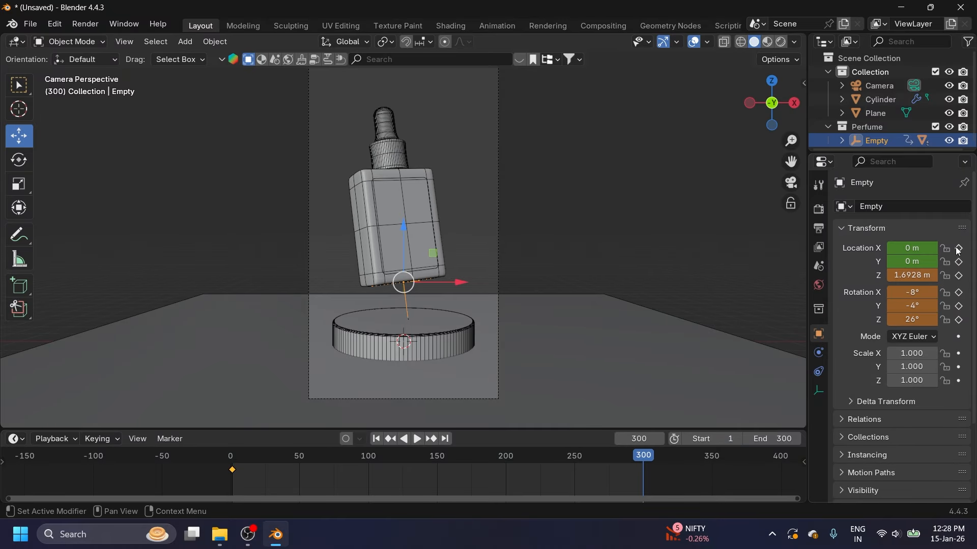
key("i")
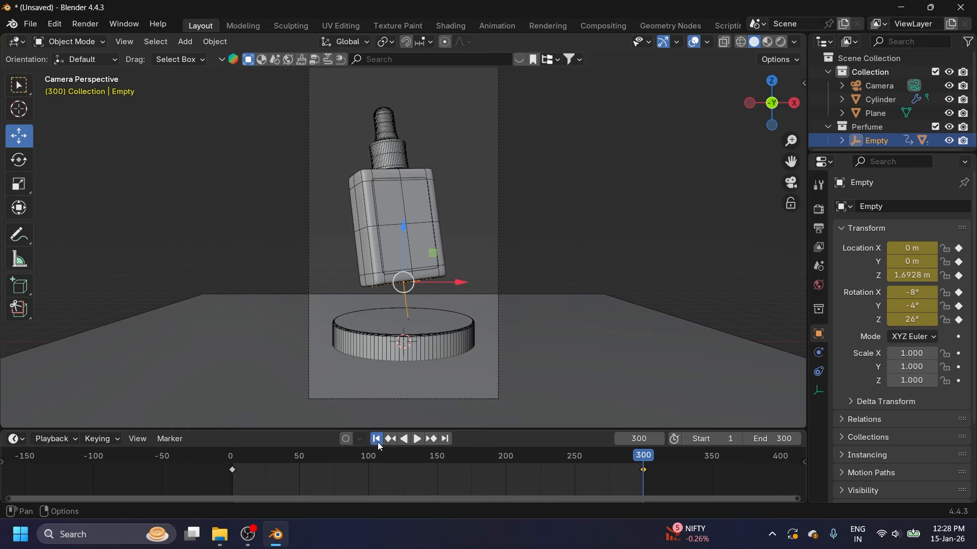
Step: Play the bottle's rising animation from the first frame, then stop it and return to frame 1
left_click(377, 442)
left_click(414, 441)
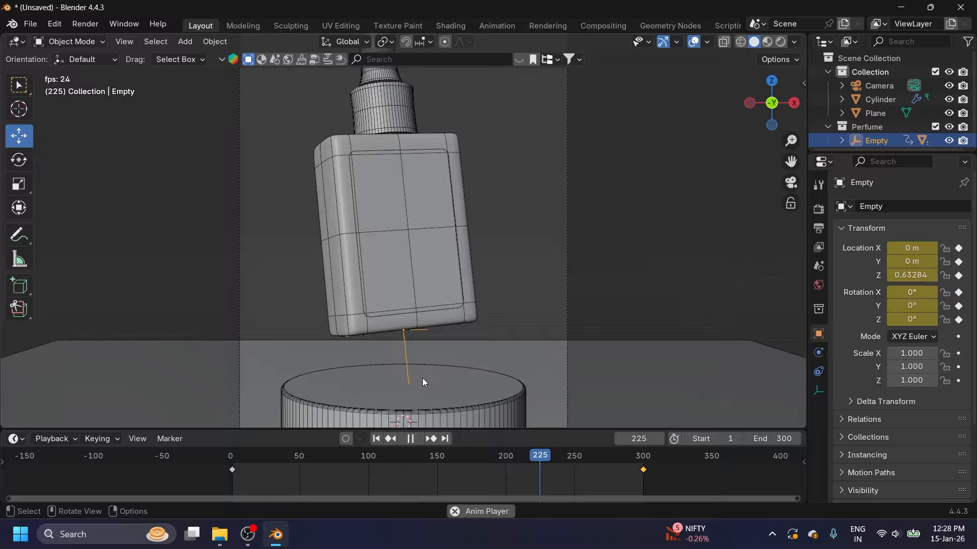
left_click(412, 441)
left_click(377, 439)
scroll(392, 232, "down", 3)
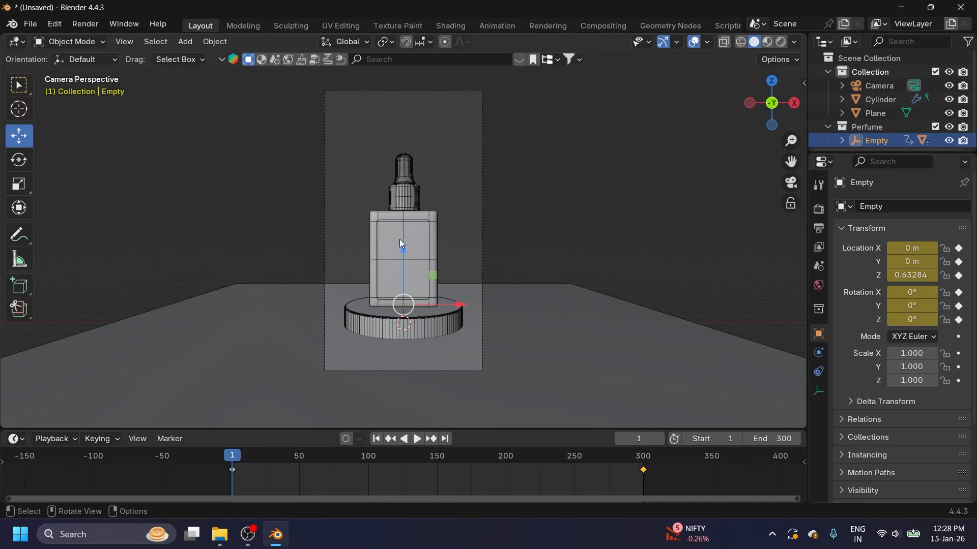
Step: Add a UV sphere with 64 segments, 32 rings and a radius of 0.25 m
left_click(188, 42)
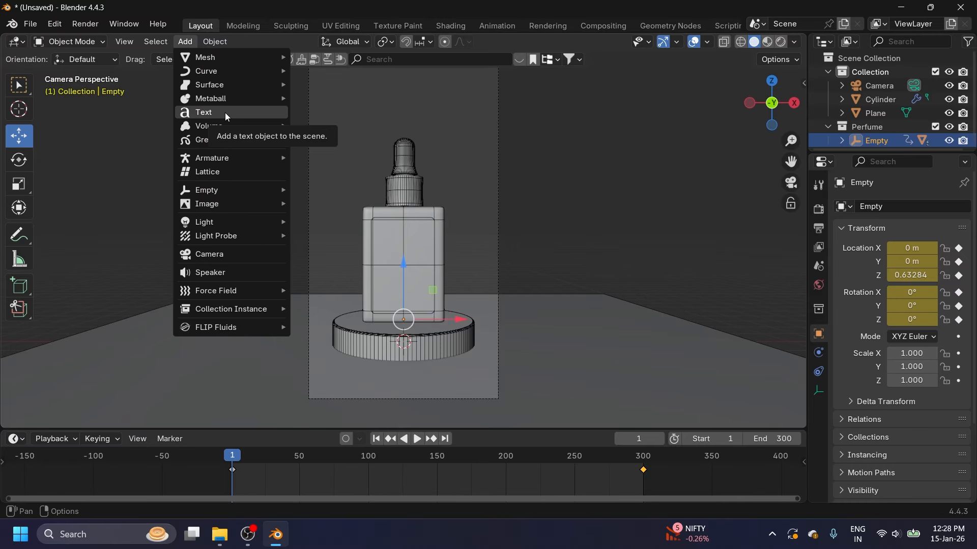
mouse_move(226, 58)
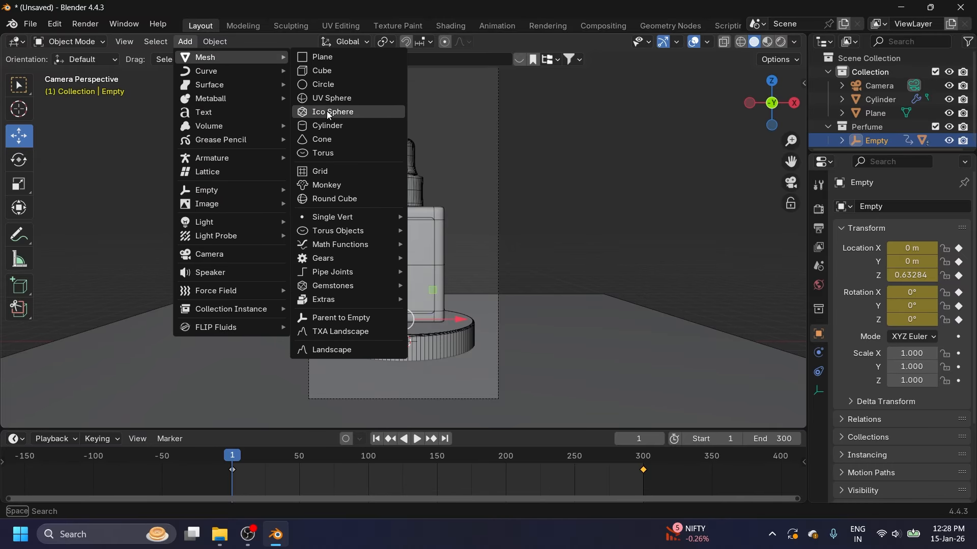
left_click(334, 98)
left_click(173, 271)
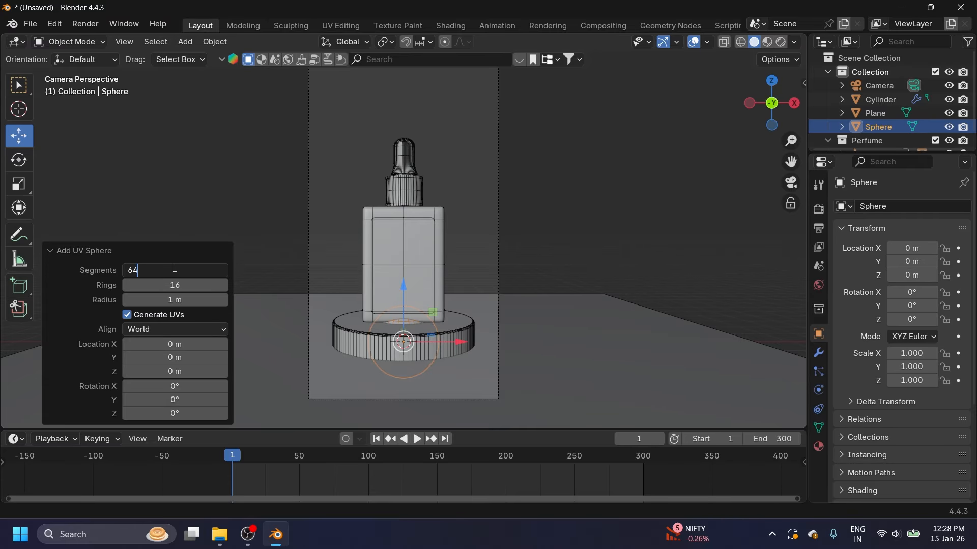
key("Tab")
type("32")
key("Tab")
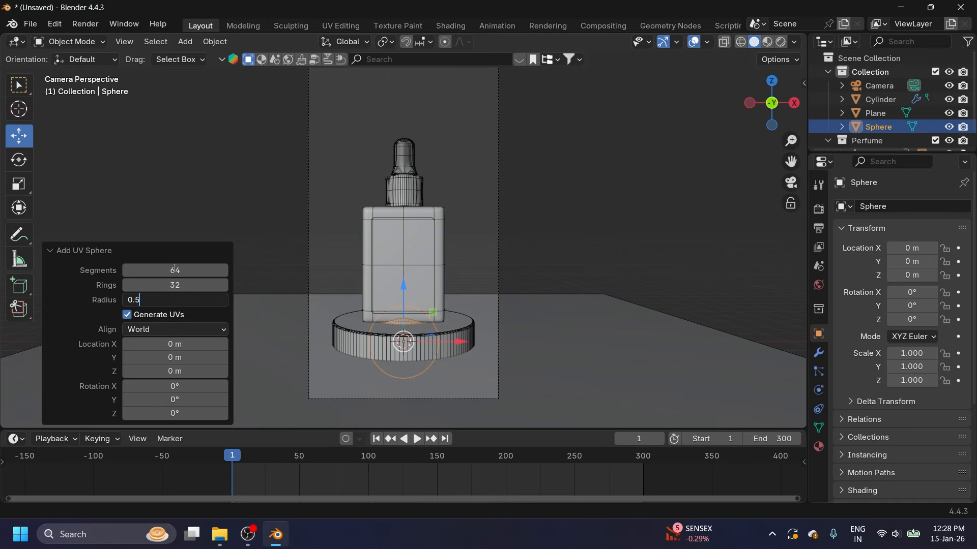
type("0.25")
key("Return")
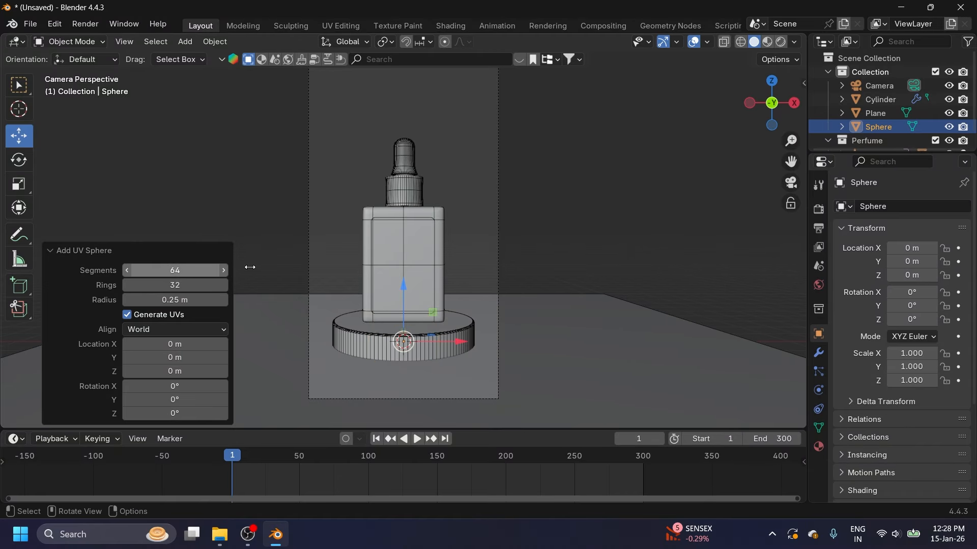
Step: In the front view, move the sphere up along Z to about 7.21 m, above the dropper
key("KP_1")
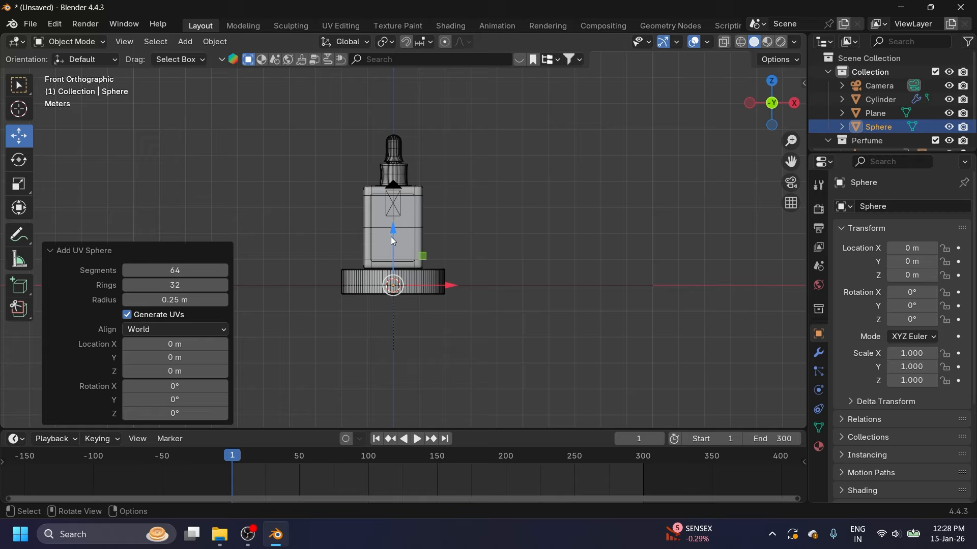
left_click_drag(393, 242, 394, 57)
middle_click_drag(415, 117, 451, 248, "shift")
scroll(390, 214, "up", 3)
scroll(387, 212, "up", 3)
scroll(420, 234, "down", 5)
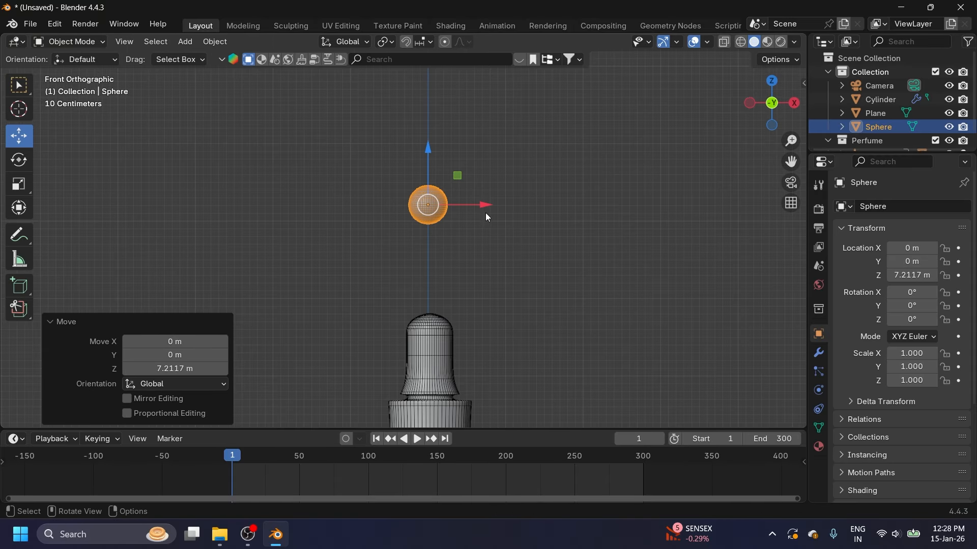
Step: Scale the sphere down uniformly to about 0.541
key("s")
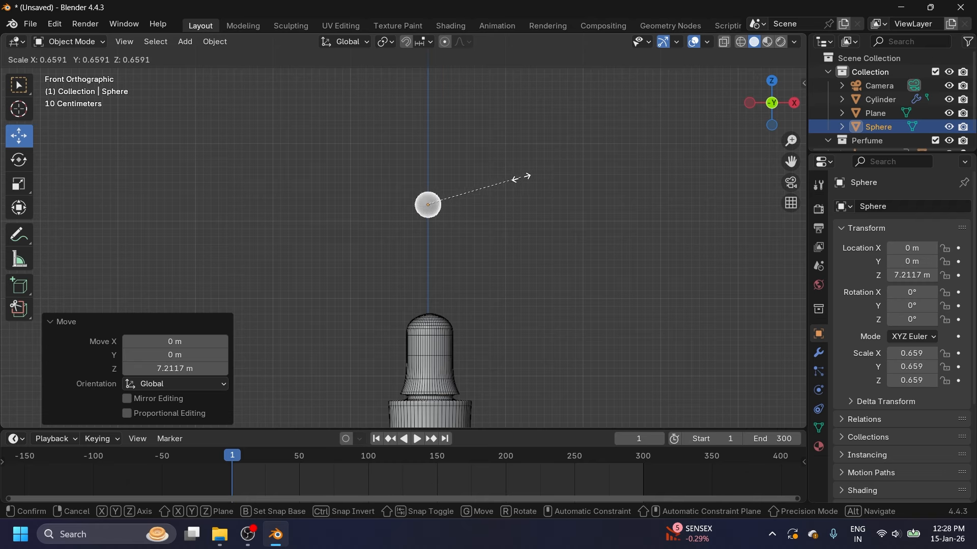
left_click(504, 179)
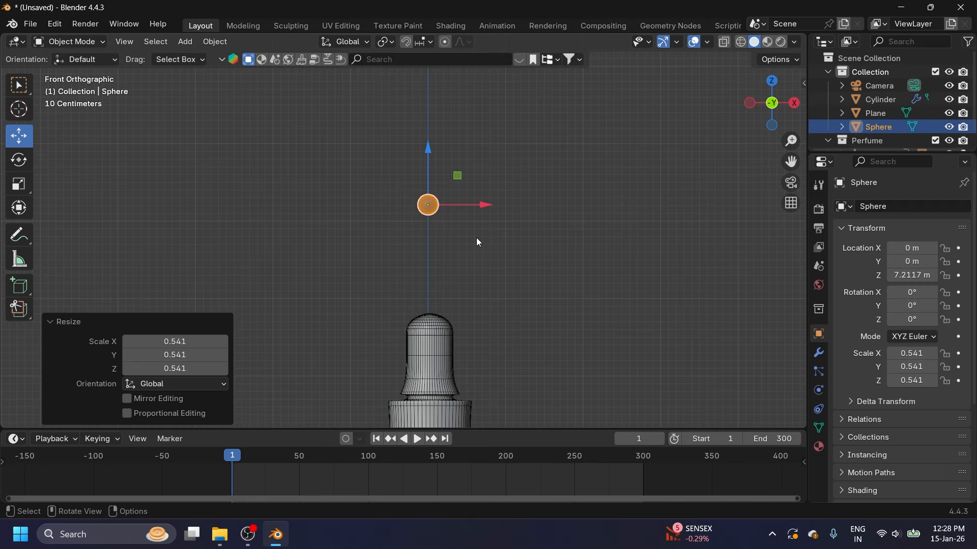
scroll(444, 250, "up", 3)
middle_click_drag(454, 278, 424, 217, "shift")
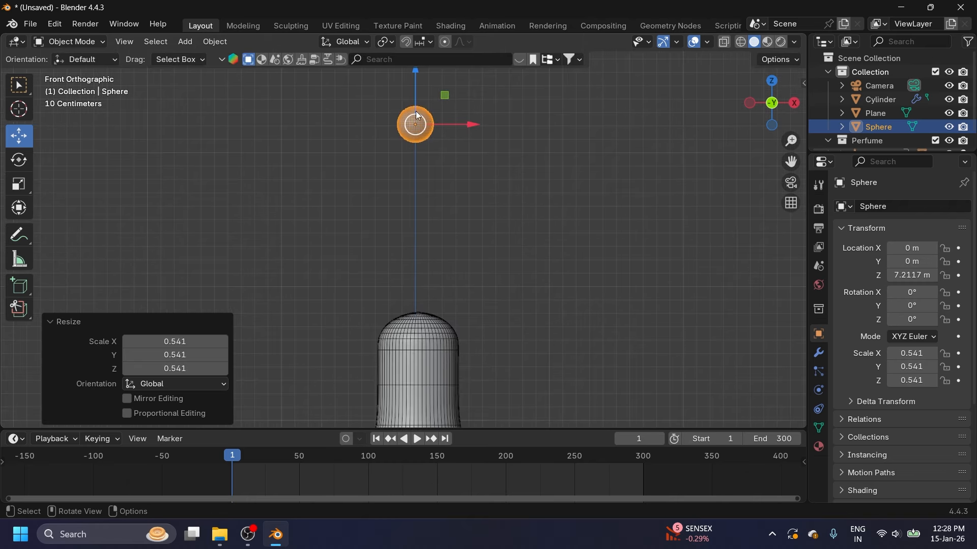
Step: Move the sphere to about 0.33 m along X and 8.92 m along Z, slightly off-centre above the dropper
left_click_drag(412, 80, 411, 45)
left_click_drag(464, 89, 518, 89)
scroll(463, 136, "down", 1)
scroll(447, 163, "down", 2)
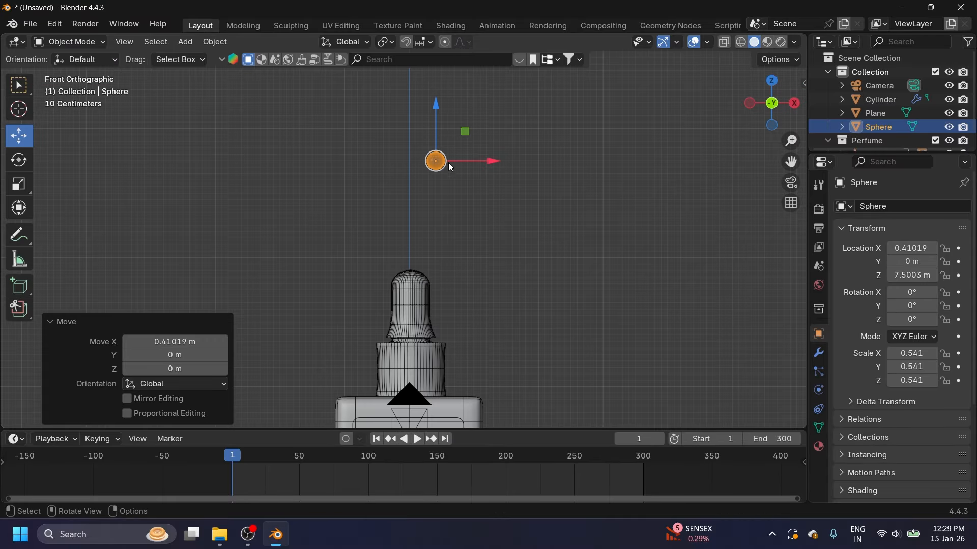
scroll(447, 152, "up", 2)
left_click_drag(456, 77, 425, 357)
scroll(426, 320, "down", 5)
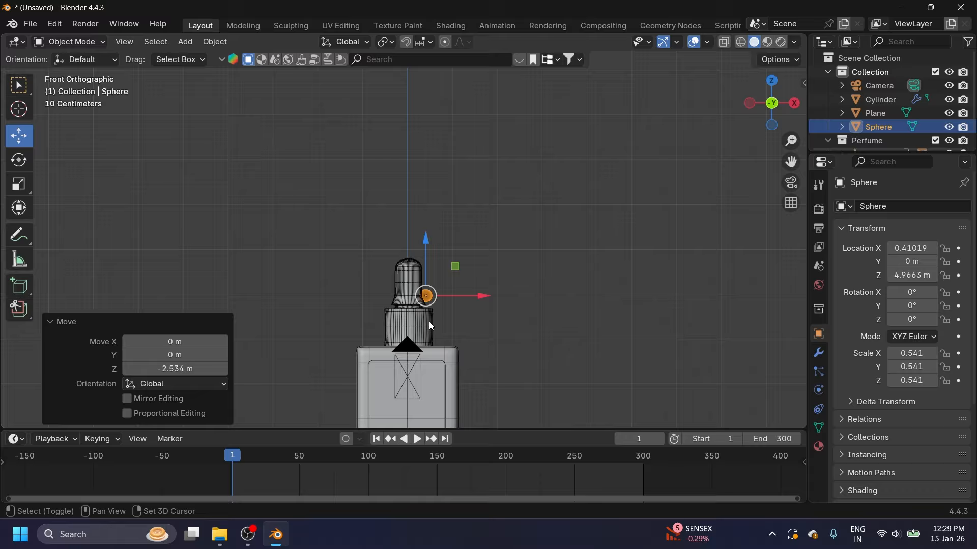
middle_click_drag(429, 321, 435, 282, "shift")
left_click_drag(431, 213, 438, 34)
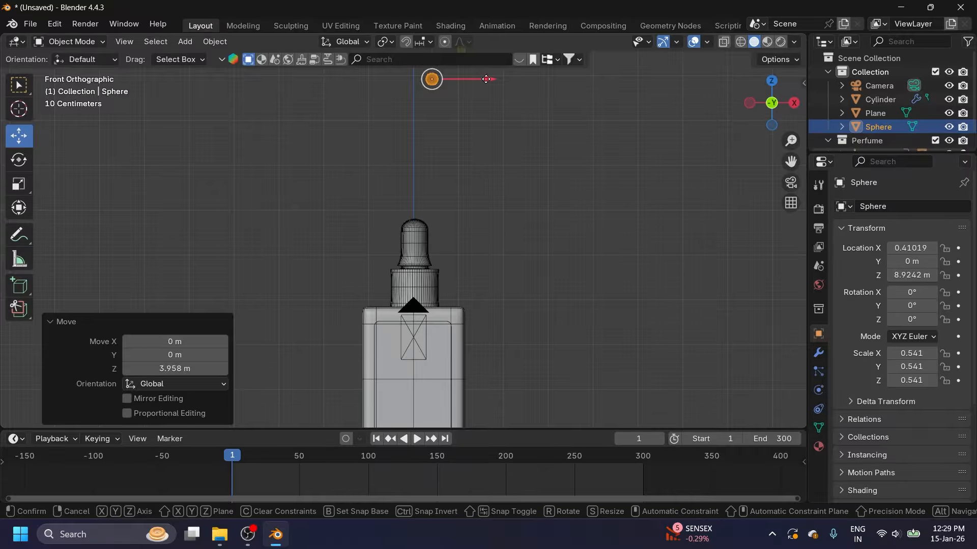
left_click_drag(489, 81, 484, 93)
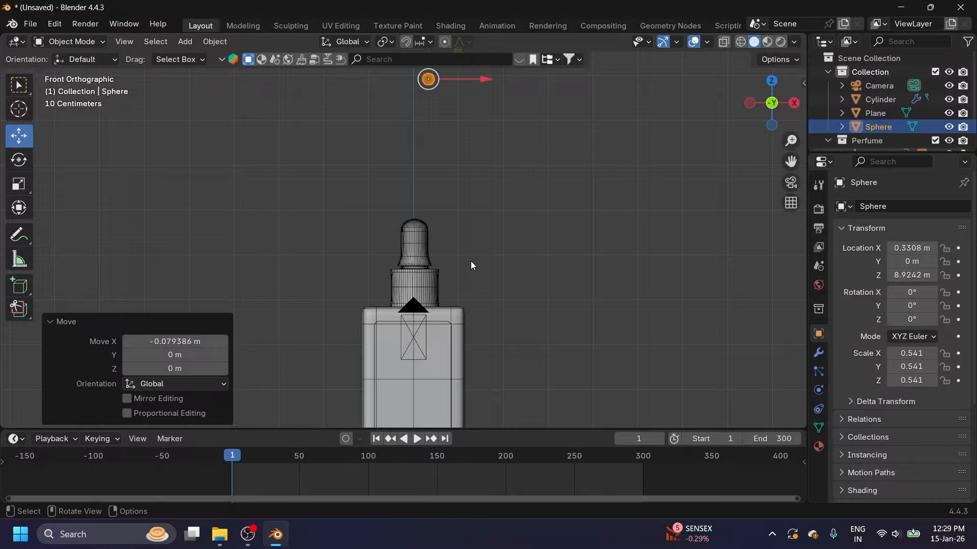
middle_click_drag(471, 261, 471, 263)
scroll(471, 263, "down", 4)
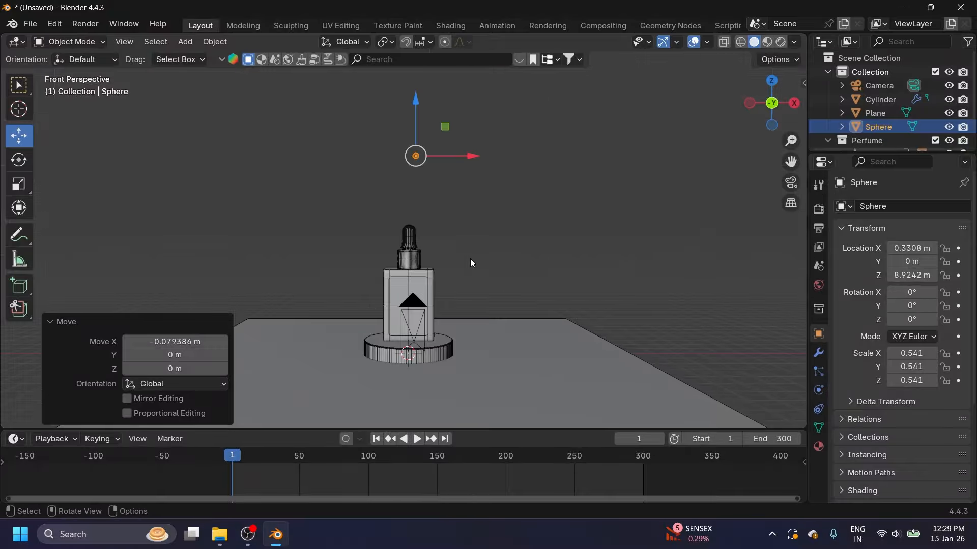
Step: Save the scene as Untitled.blend inside a newly created folder on the Desktop
key("ctrl+s")
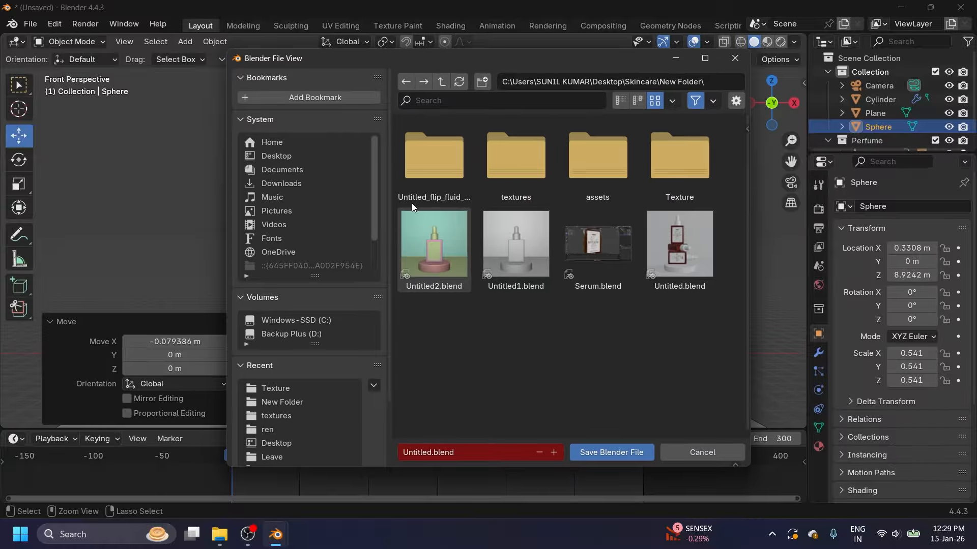
left_click(283, 156)
right_click(473, 205)
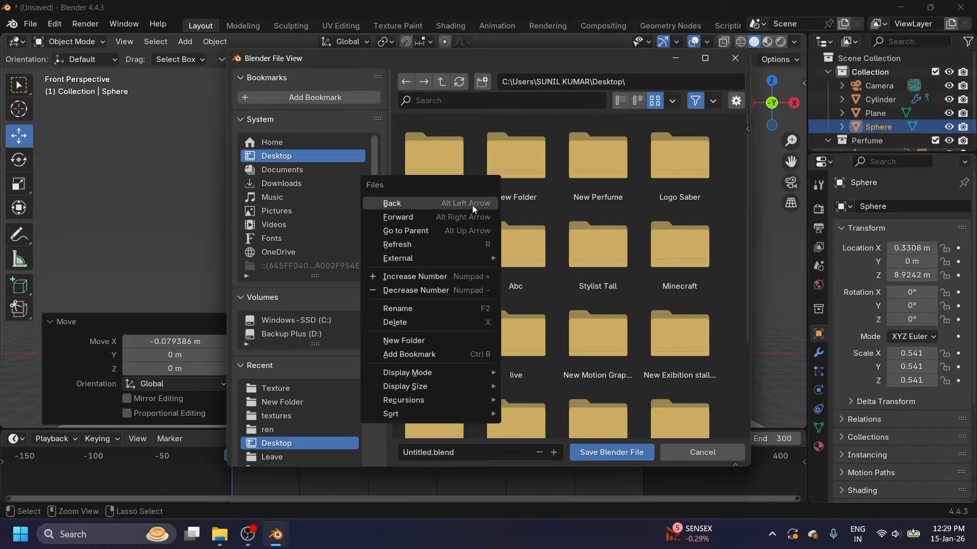
left_click(423, 340)
key("Return")
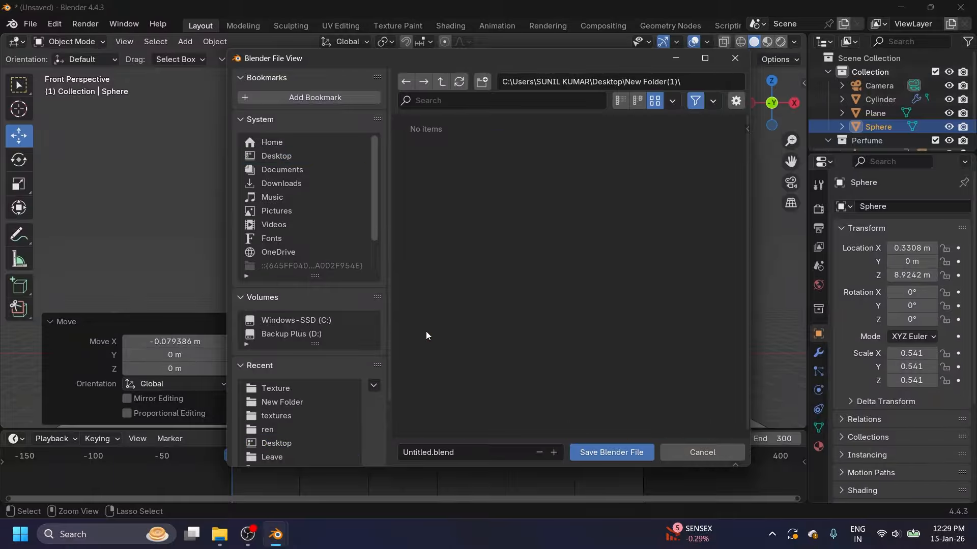
left_click(611, 447)
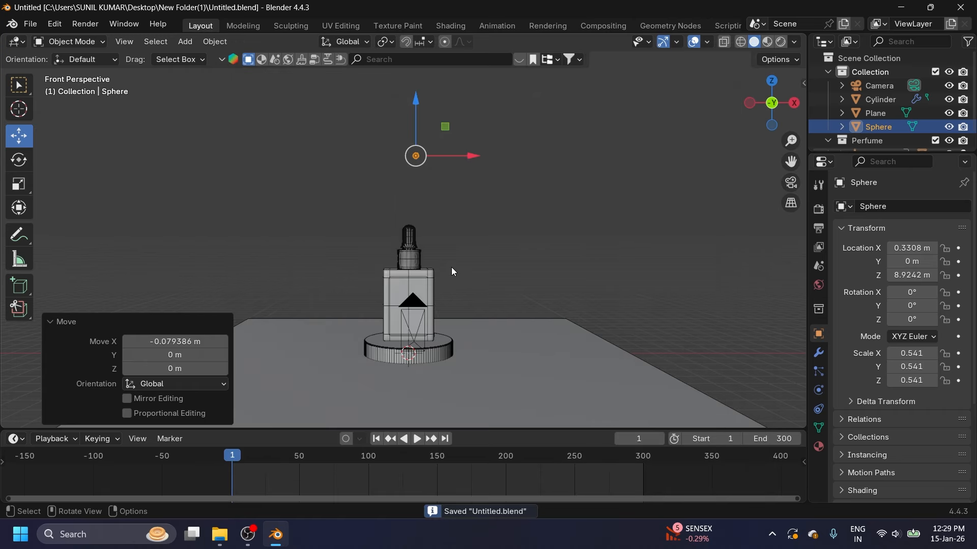
Step: Add a 2 m cube at the origin and scale it up uniformly to about 6.164
left_click(183, 41)
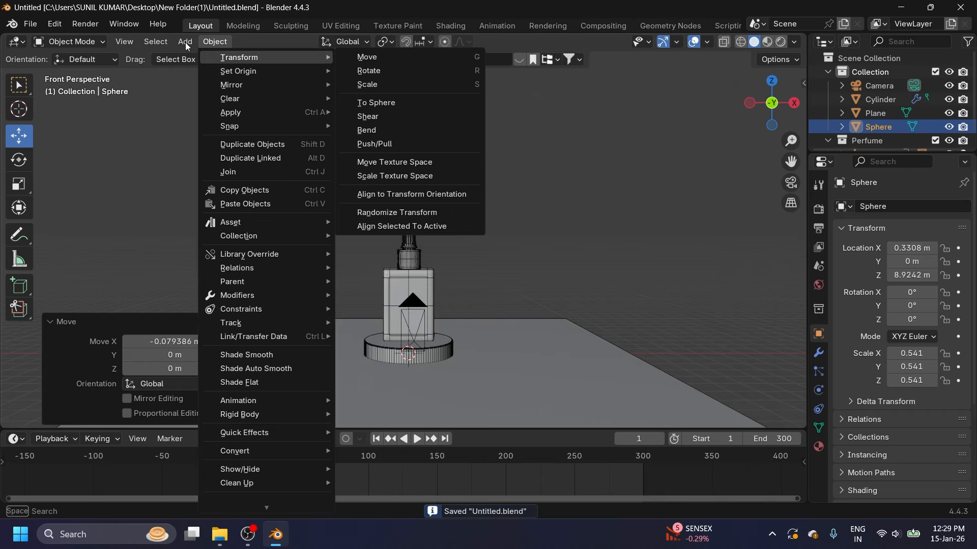
mouse_move(229, 57)
left_click(399, 75)
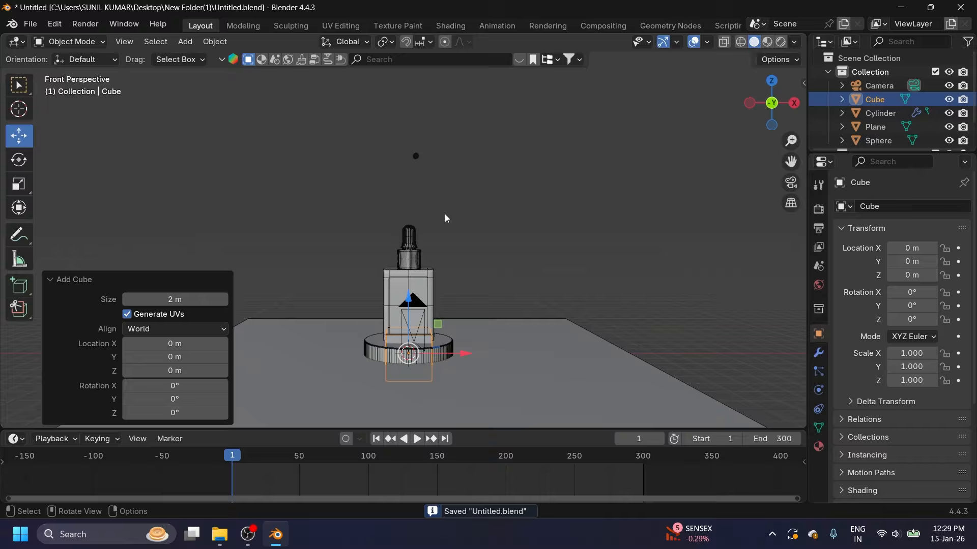
scroll(446, 244, "down", 3)
key("s")
left_click(588, 249)
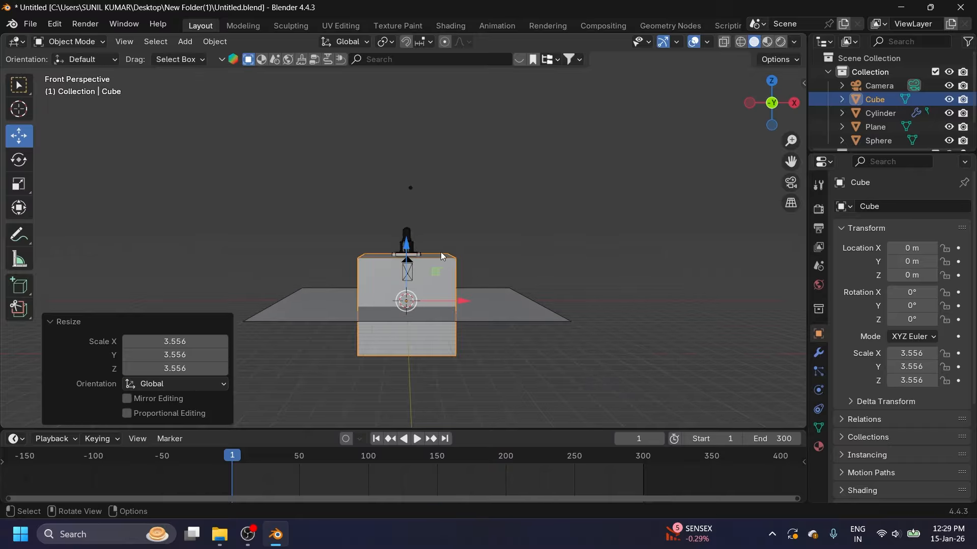
key("s")
left_click(501, 238)
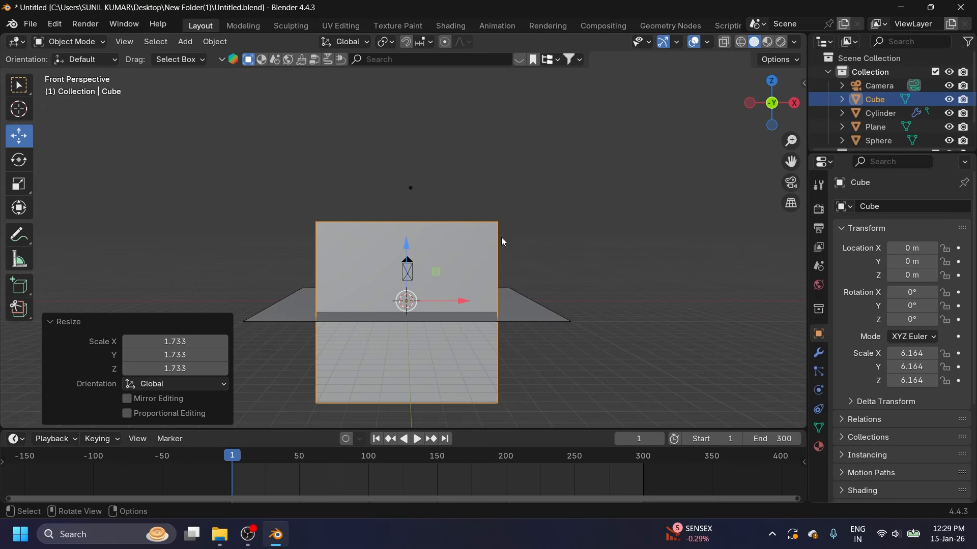
Step: Set the cube's X and Y scale to 7
left_click(905, 351)
type("7")
key("Tab")
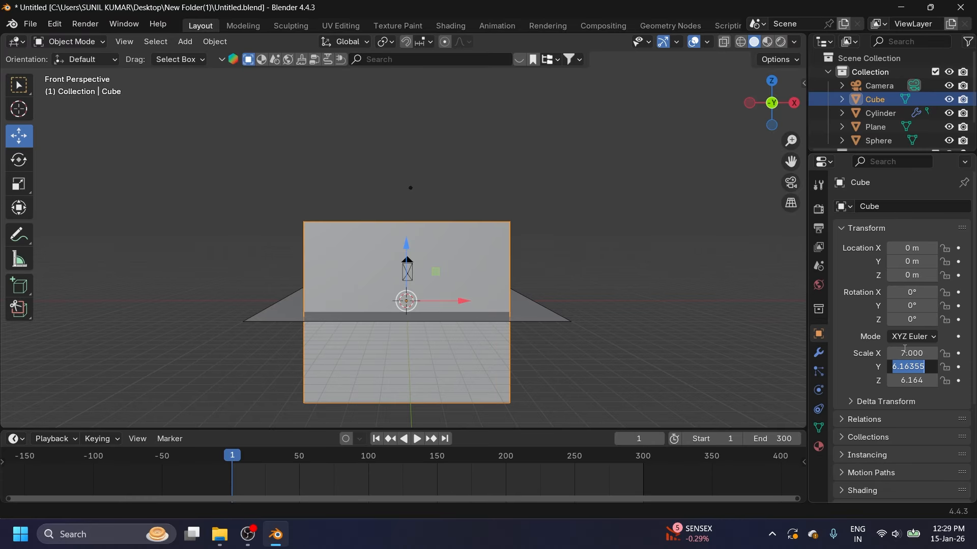
type("7")
key("Tab")
key("Return")
Step: In front orthographic view with wireframe shading, raise the cube along Z to about 6.09 m so it encloses the bottle
key("KP_5")
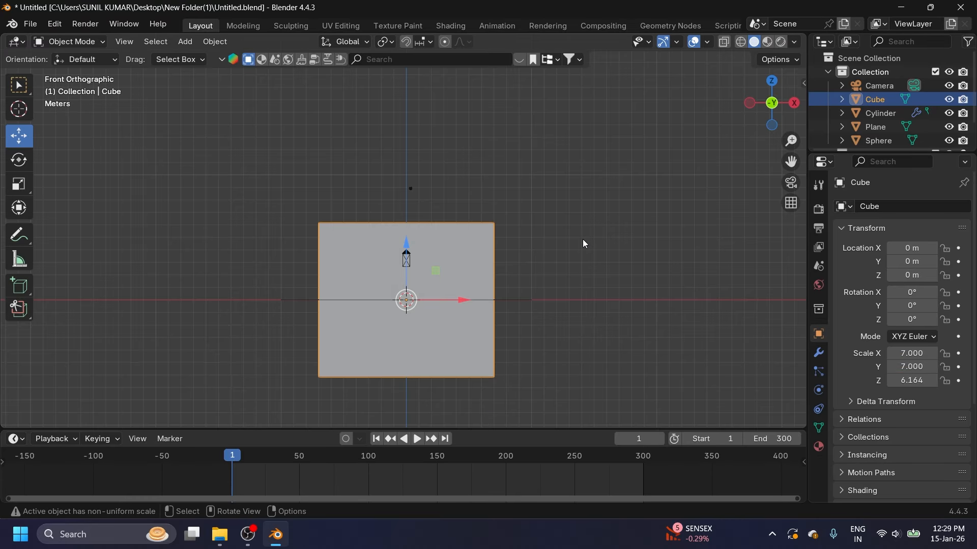
left_click_drag(407, 244, 408, 162)
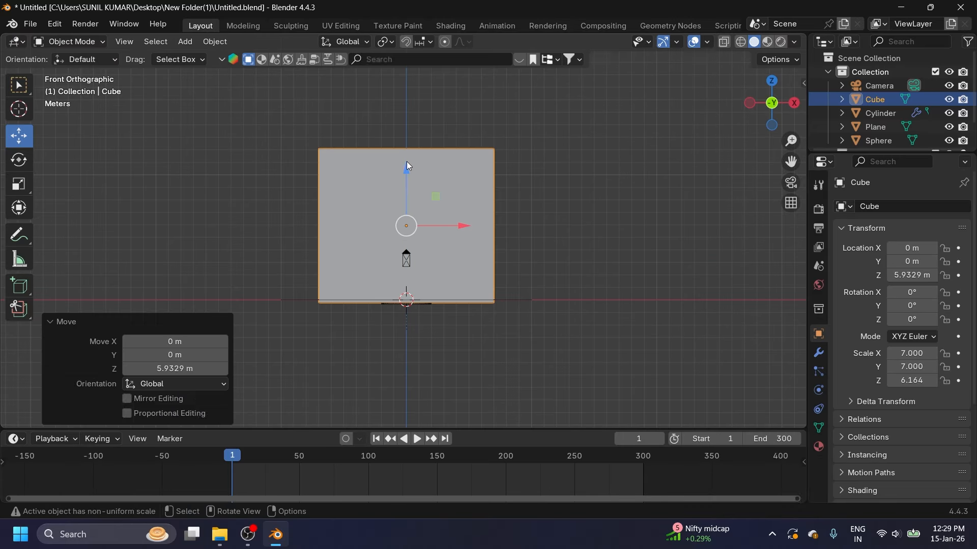
left_click(740, 41)
scroll(411, 252, "up", 4)
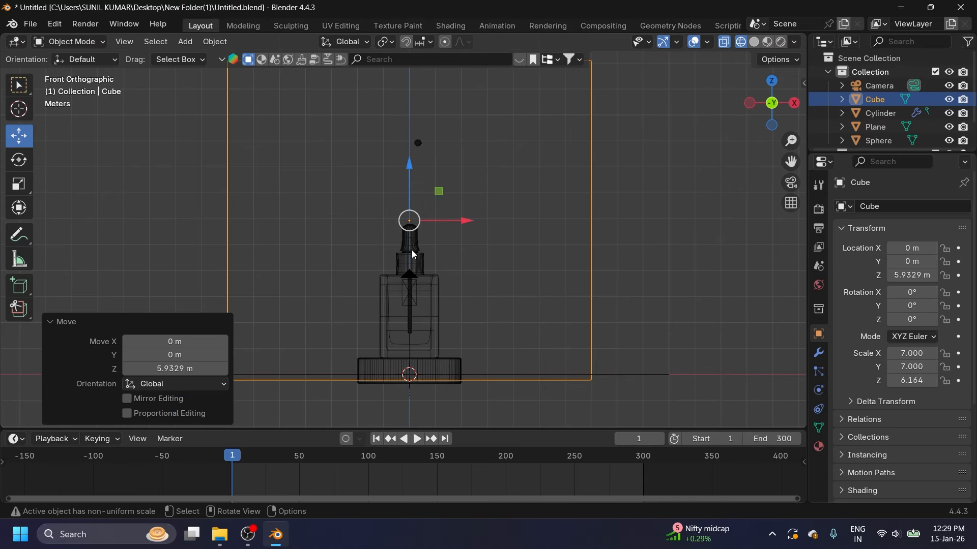
middle_click_drag(411, 249, 487, 276, "shift")
left_click_drag(485, 188, 485, 182)
Step: Duplicate the ground plane in place and set the copy's X rotation to 90°
middle_click_drag(485, 183, 465, 325)
scroll(425, 282, "down", 4)
left_click(469, 328)
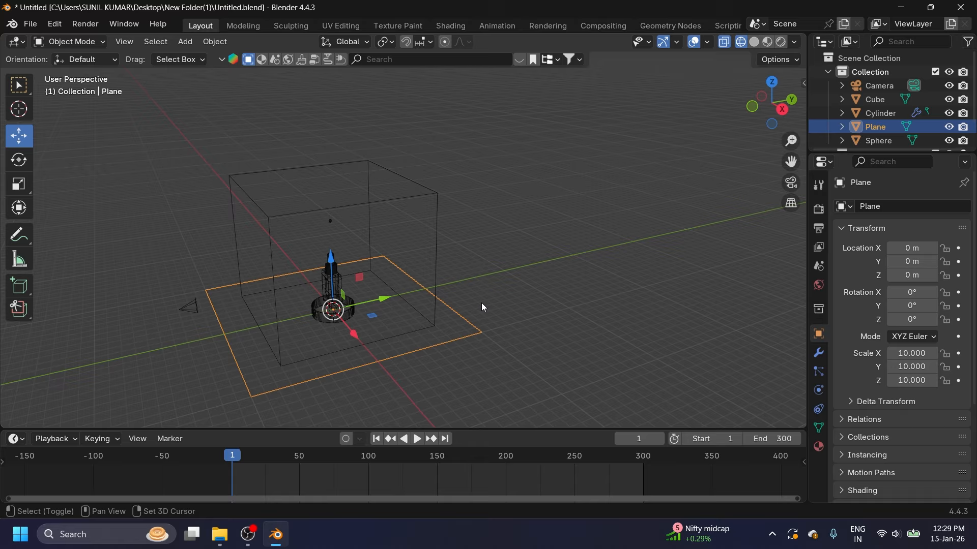
key("shift+d")
right_click(483, 307)
left_click(19, 159)
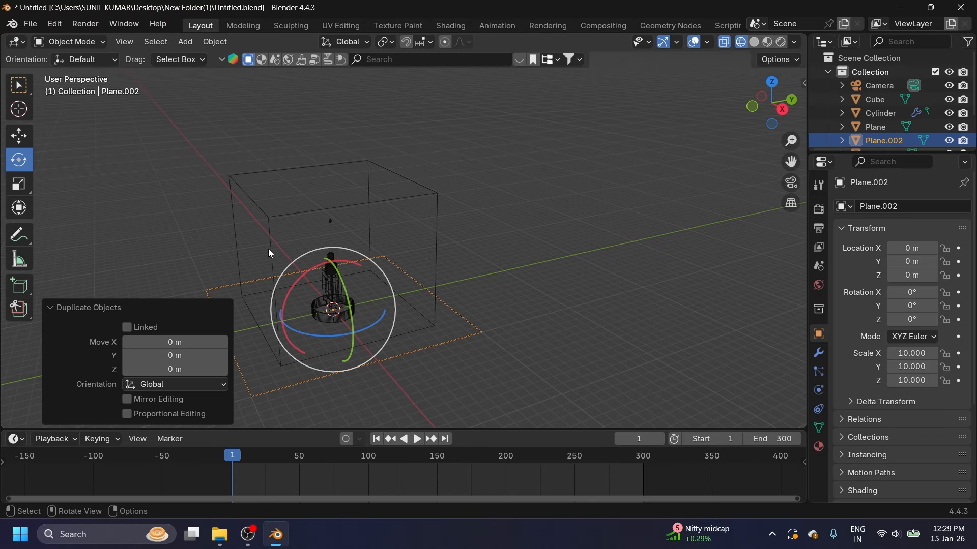
left_click_drag(300, 277, 374, 268)
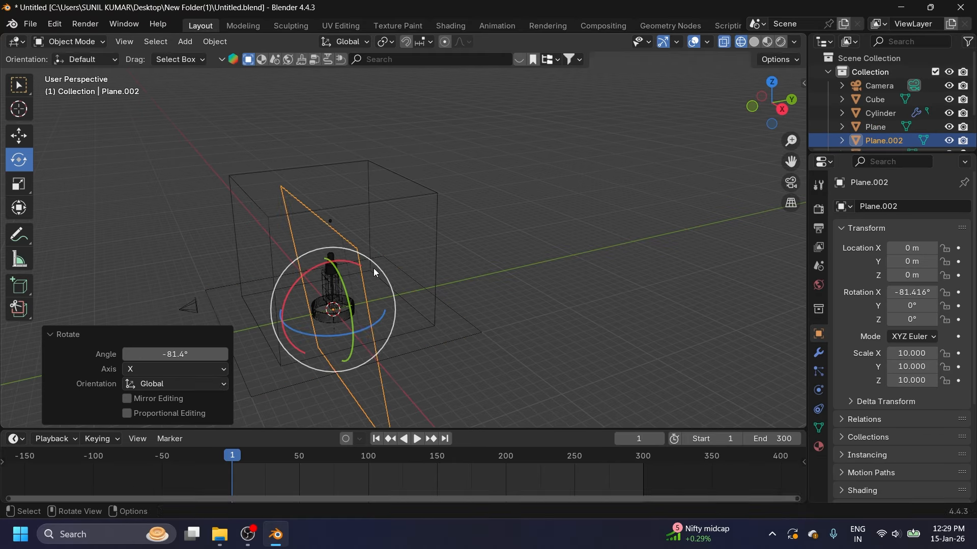
left_click(909, 288)
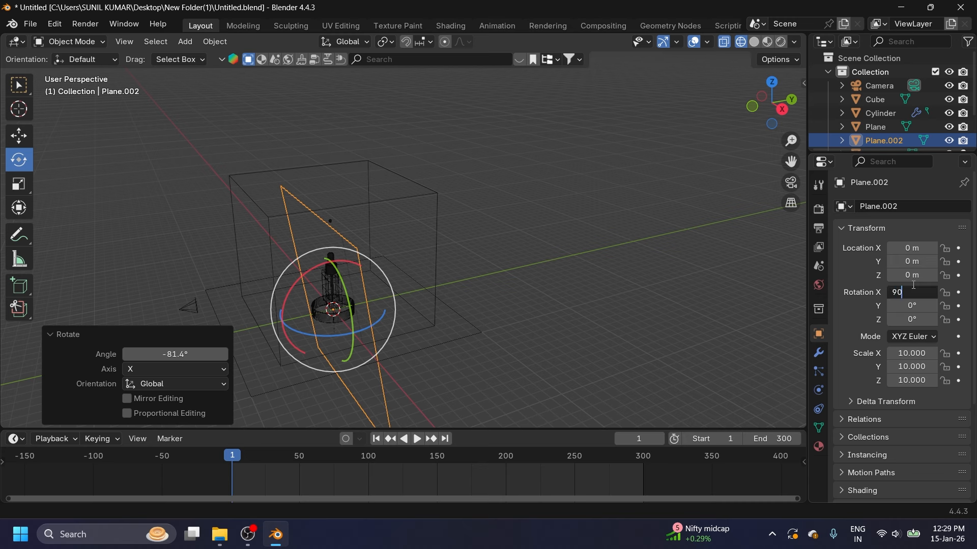
type("90")
key("Return")
Step: Move the vertical plane behind the cube to about Y 9.31 m and Z 6.77 m, and check it through the camera in solid shading
left_click(21, 132)
left_click_drag(383, 283, 466, 280)
left_click(379, 248)
left_click_drag(423, 240, 424, 178)
left_click(754, 42)
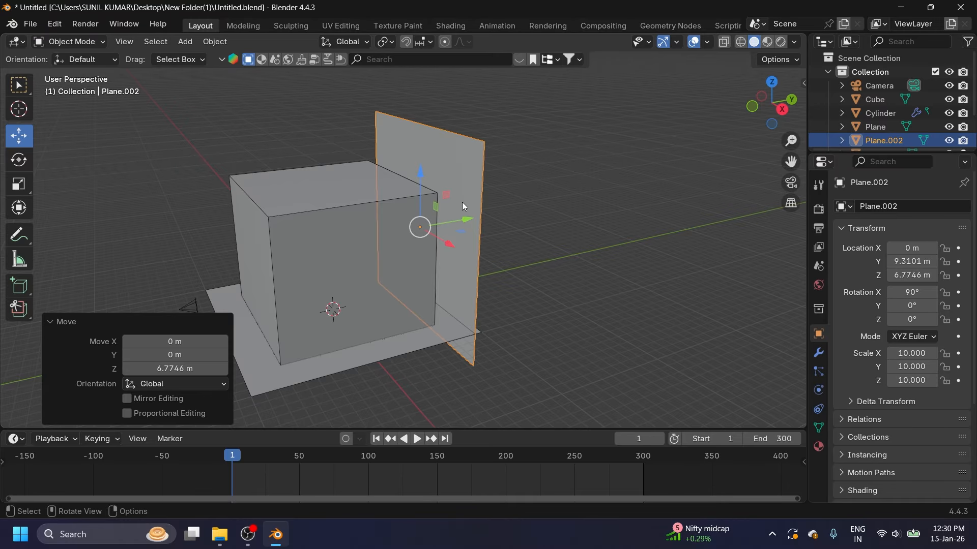
key("KP_0")
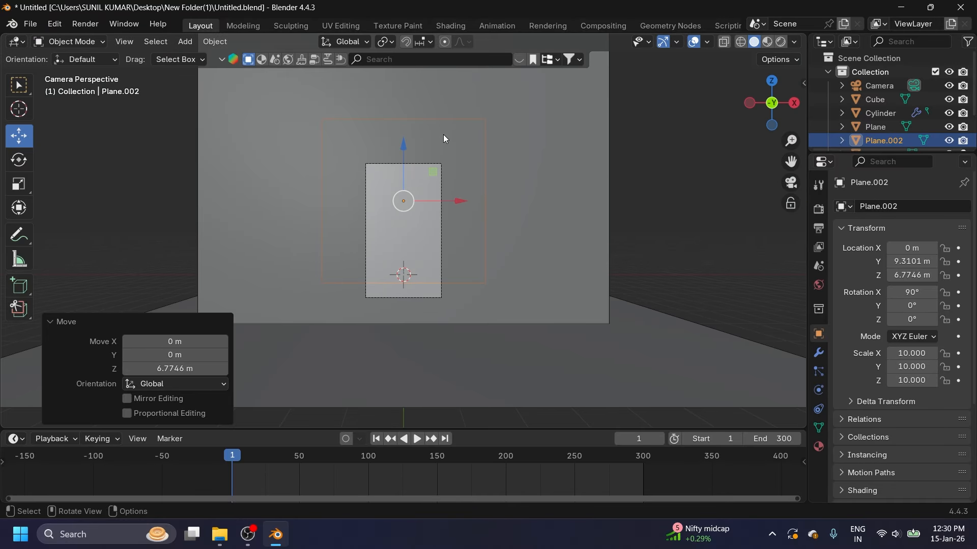
Step: Enable FLIP Fluid physics on the large cube and set its type to Domain
middle_click_drag(405, 267, 434, 276)
scroll(368, 292, "down", 6)
scroll(431, 265, "up", 2)
left_click(184, 197)
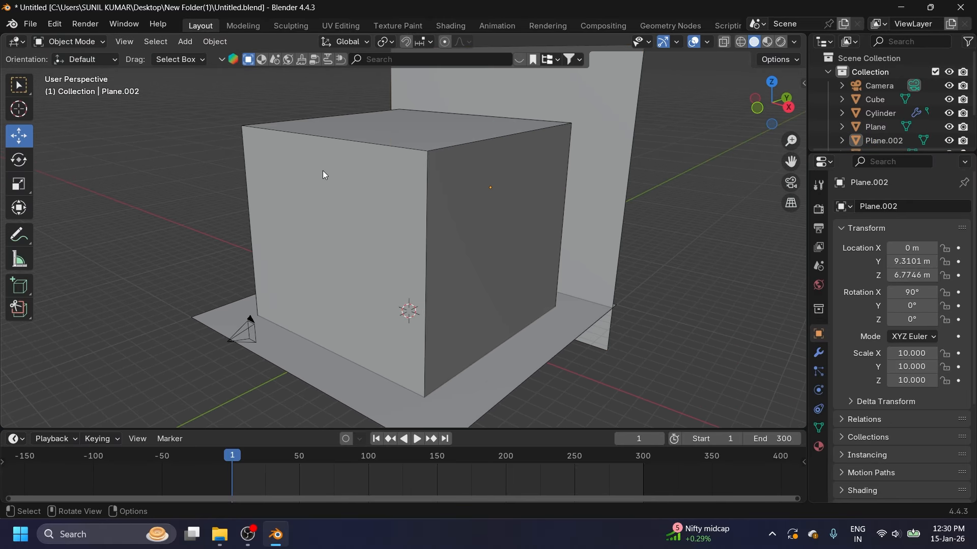
left_click(295, 139)
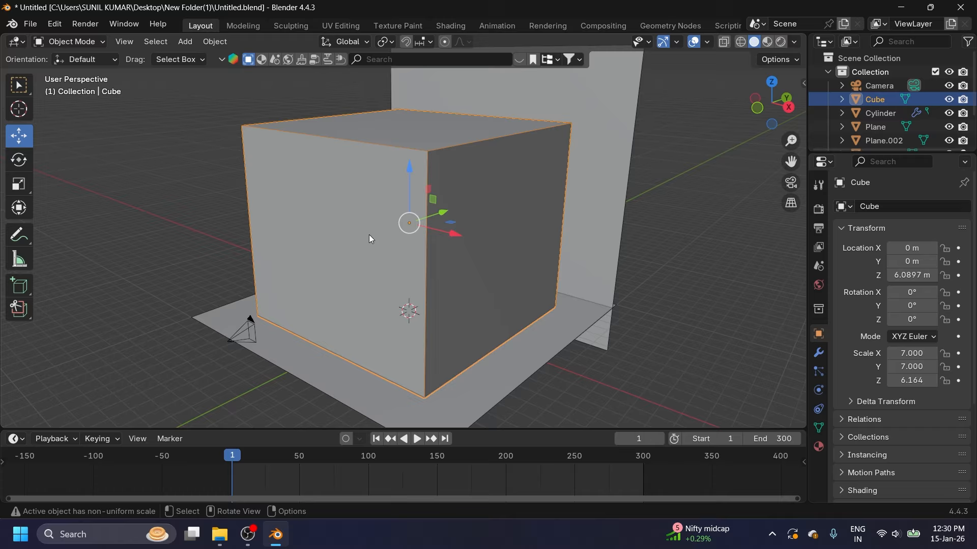
left_click(819, 391)
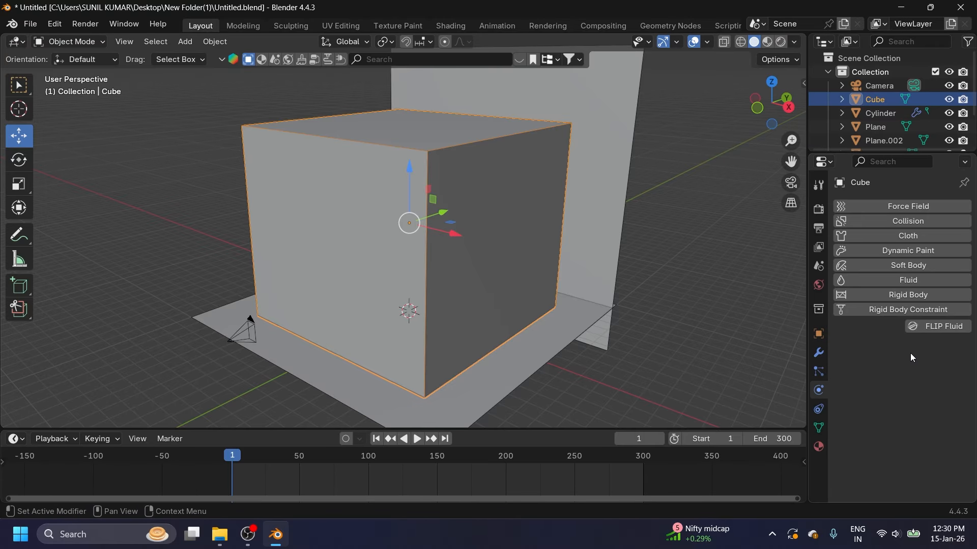
left_click(935, 332)
left_click(893, 367)
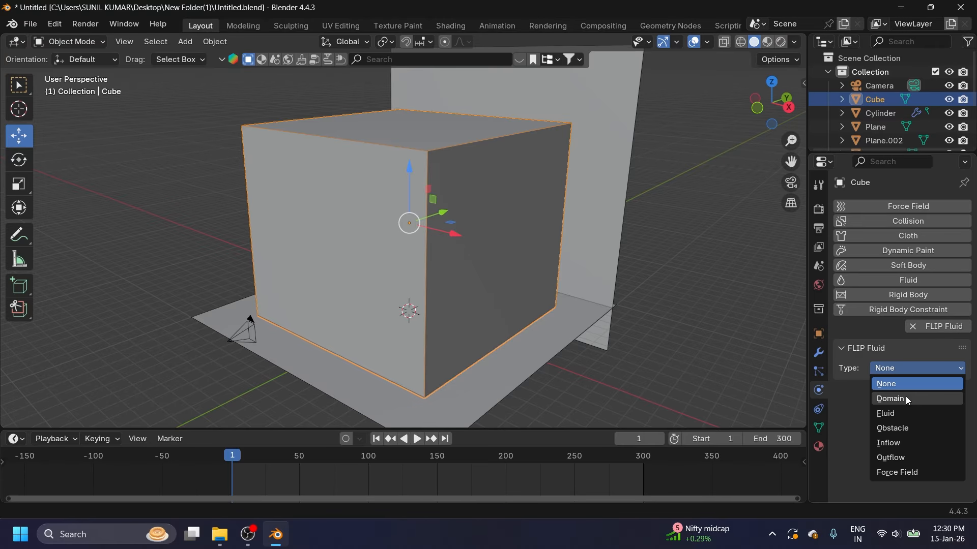
left_click(890, 399)
Step: Select the bottle's dropper cap and examine its shape and its fit on the bottle at close range
scroll(438, 289, "up", 5)
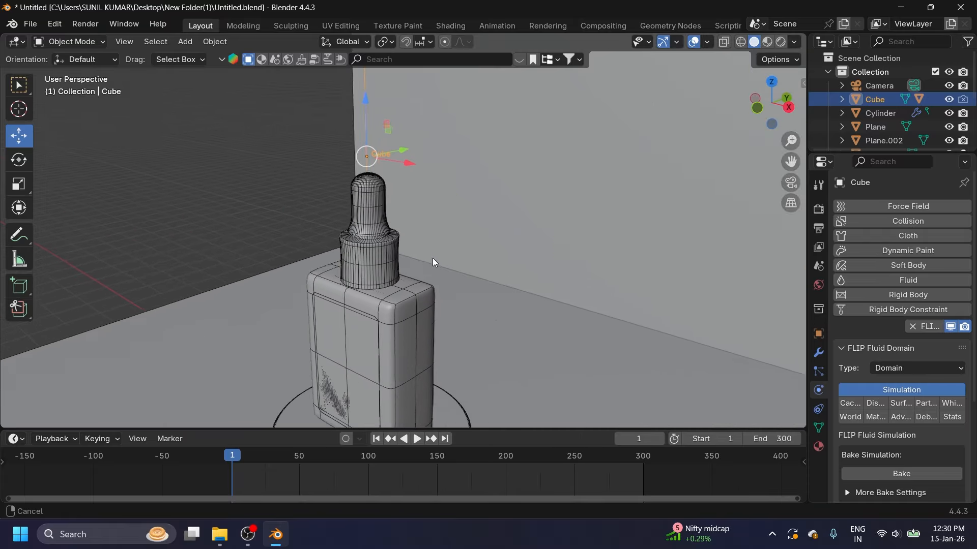
middle_click_drag(434, 262, 381, 307)
scroll(418, 239, "up", 3)
scroll(419, 242, "up", 2)
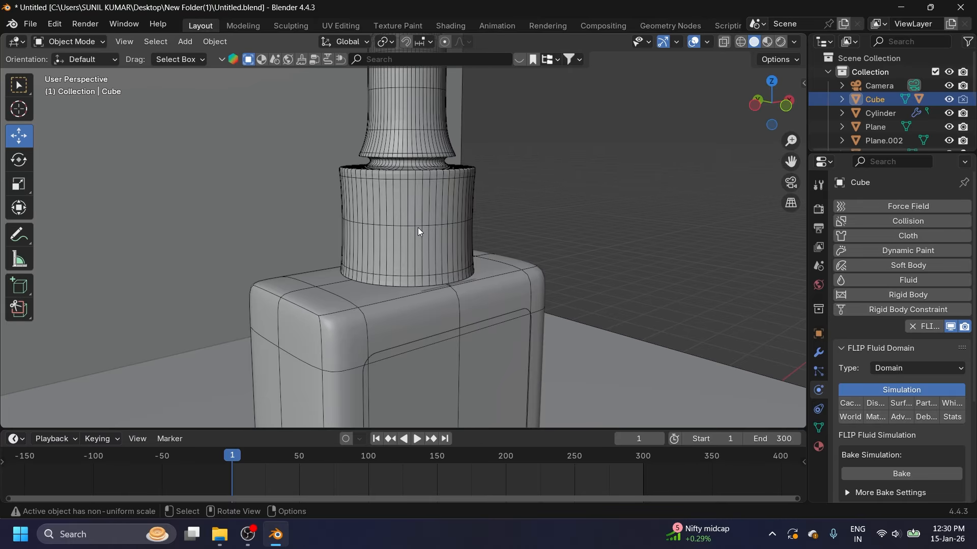
left_click(418, 227)
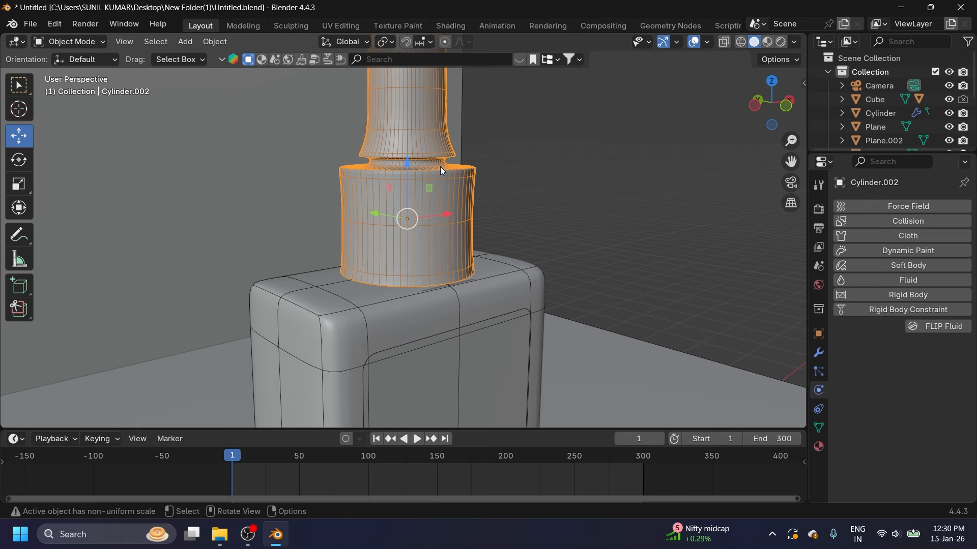
scroll(424, 147, "down", 6)
middle_click_drag(422, 142, 425, 247, "shift")
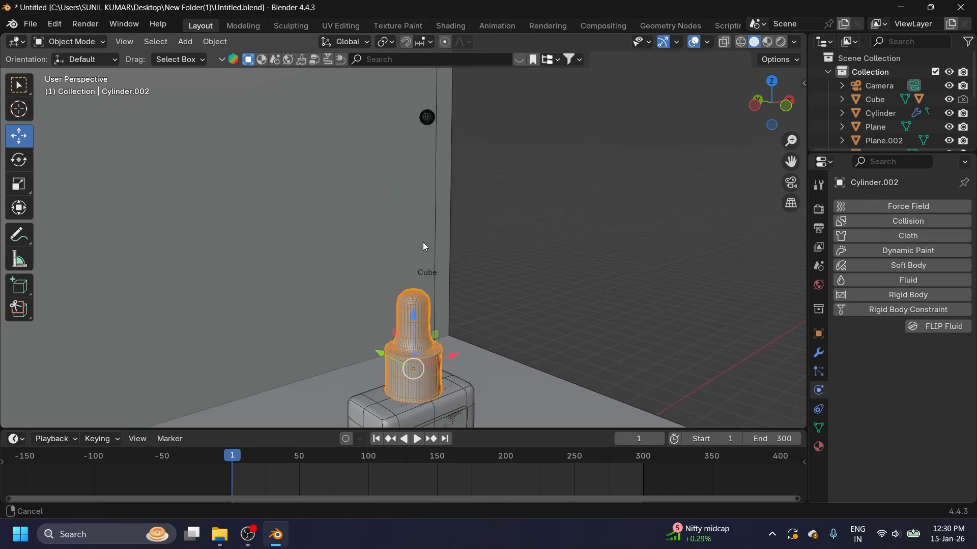
middle_click_drag(413, 310, 420, 270, "shift")
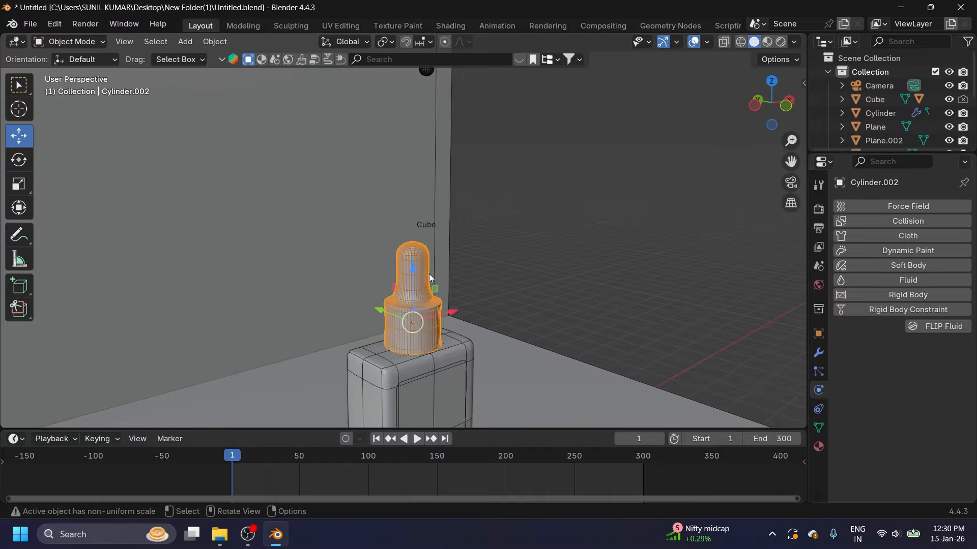
scroll(430, 277, "up", 3)
middle_click_drag(426, 298, 411, 270, "shift")
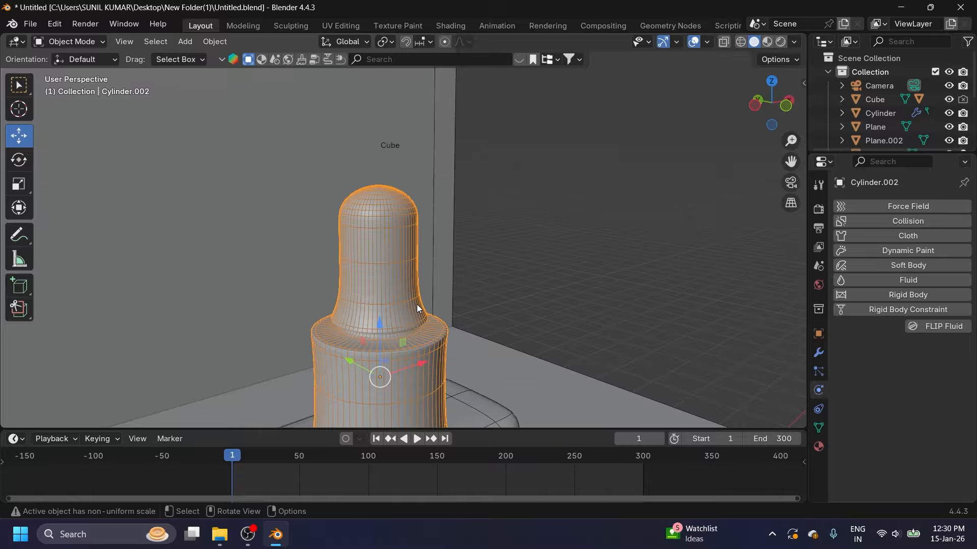
middle_click_drag(416, 304, 404, 292, "shift")
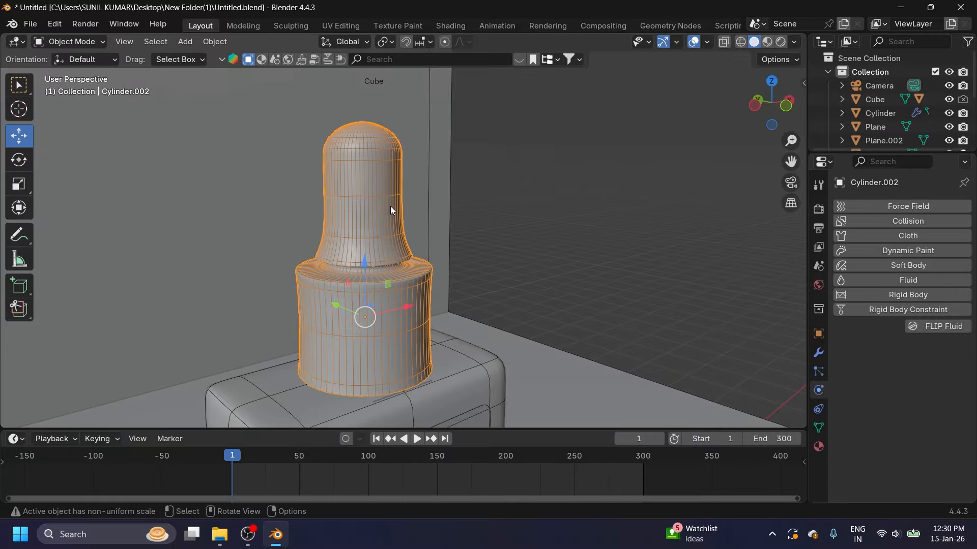
scroll(386, 203, "down", 3)
mouse_move(387, 204)
middle_mouse_down("shift")
mouse_move(395, 186)
mouse_move(395, 221)
middle_mouse_up("shift")
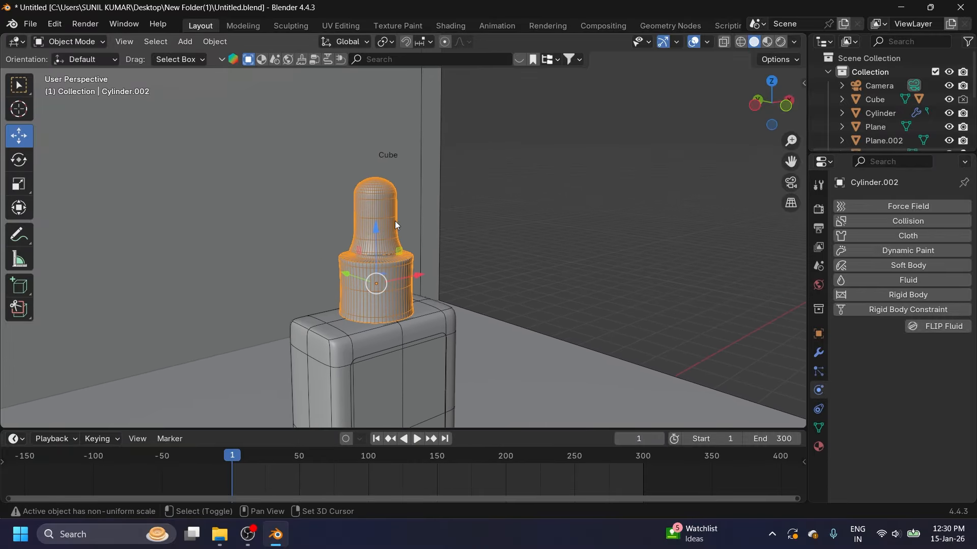
Step: Enable FLIP Fluid physics on the bottle's dropper cap and set its type to Obstacle
scroll(382, 219, "down", 4)
scroll(389, 205, "up", 2)
scroll(402, 196, "down", 2)
scroll(395, 246, "up", 6)
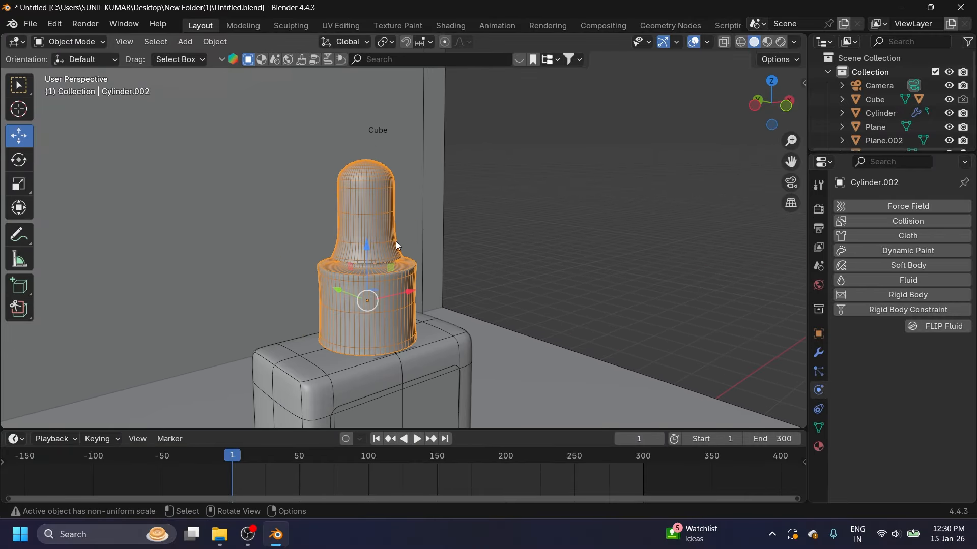
left_click(941, 326)
left_click(913, 368)
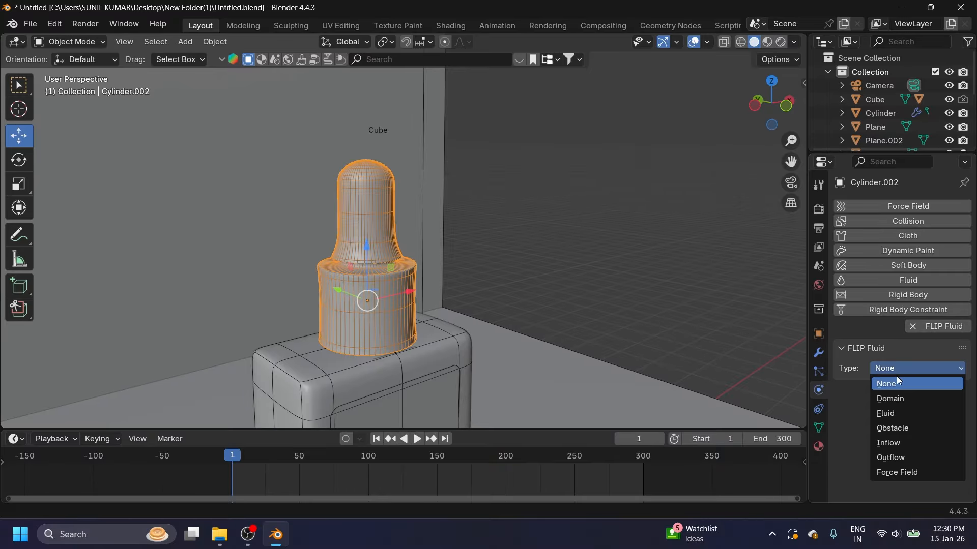
left_click(914, 428)
Step: Enable FLIP Fluid physics on the bottle body and set its type to Obstacle
scroll(422, 336, "up", 5)
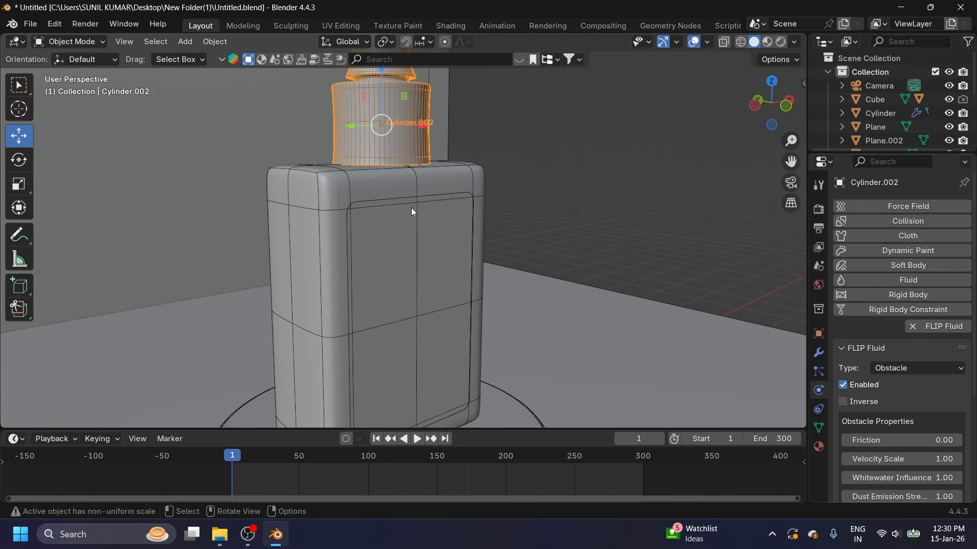
left_click(333, 196)
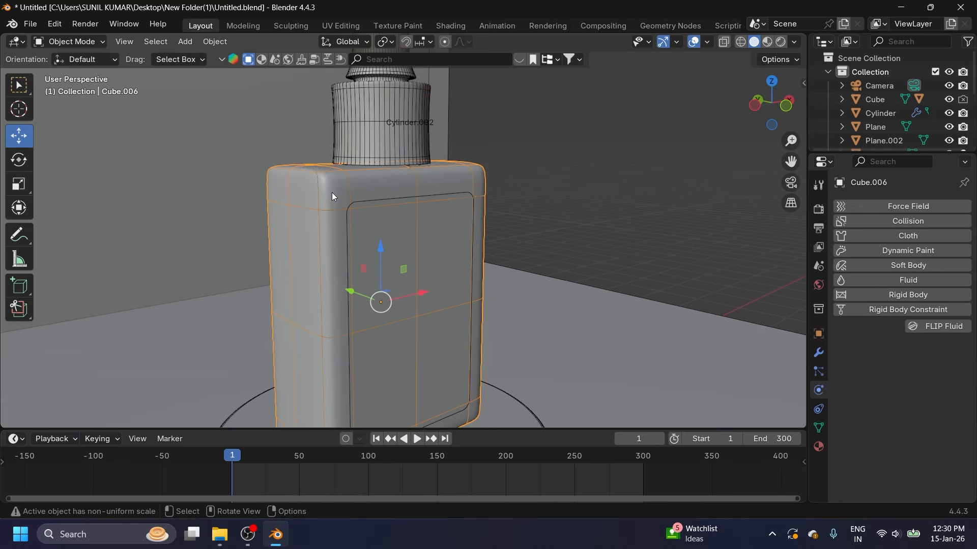
left_click(932, 328)
left_click(893, 367)
left_click(896, 426)
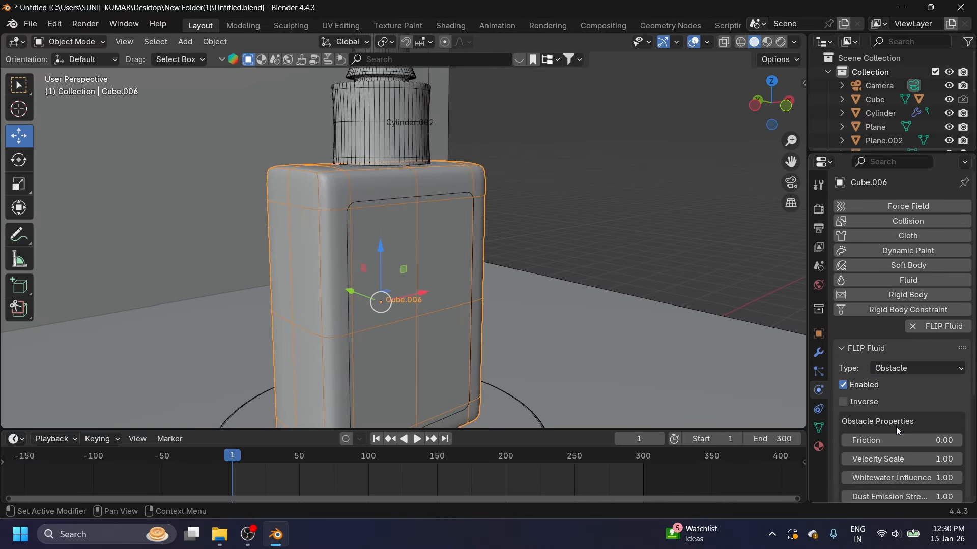
Step: Enable FLIP Fluid physics on the round base under the bottle and set its type to Obstacle
scroll(447, 215, "down", 5, "shift")
left_click(444, 220)
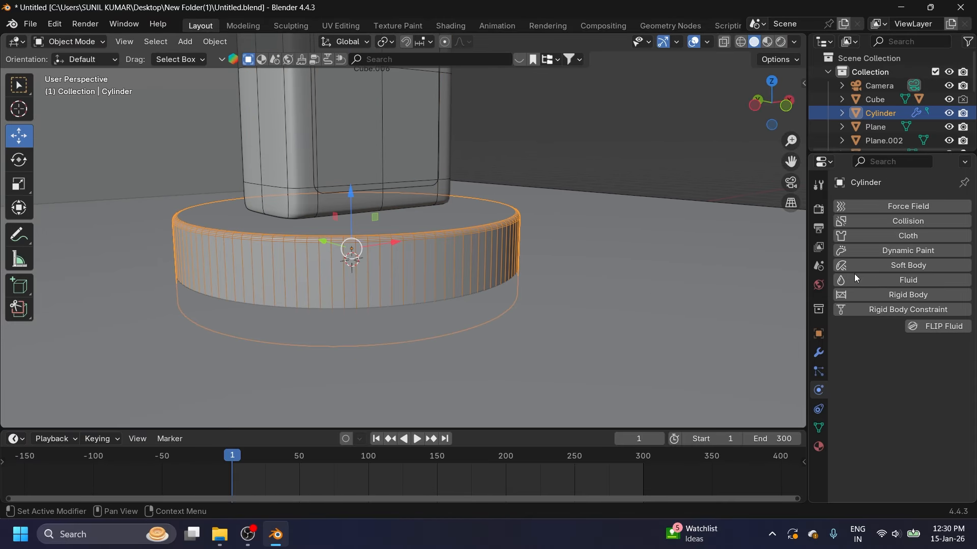
left_click(940, 328)
left_click(902, 371)
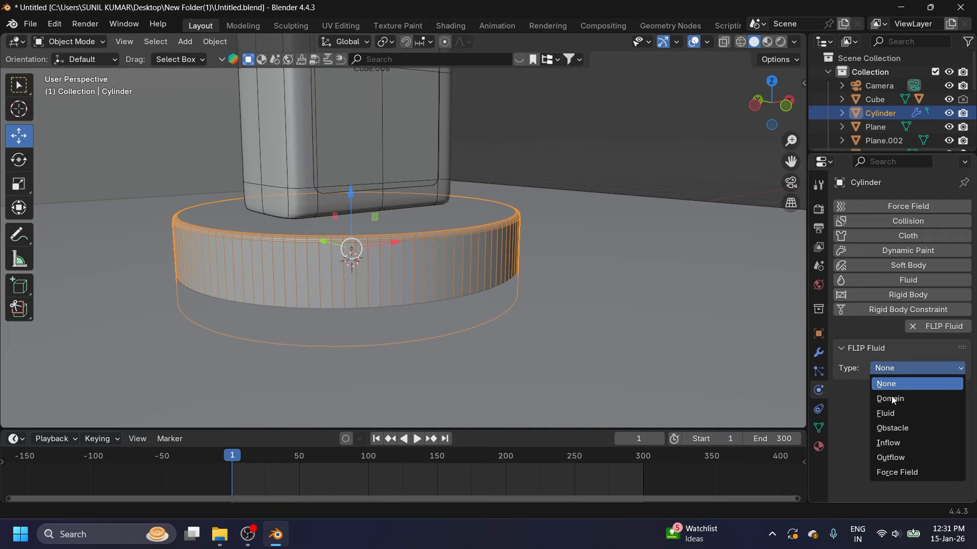
left_click(890, 429)
Step: Check the modifiers on the bottle body and the dropper cap
scroll(502, 365, "up", 8, "shift")
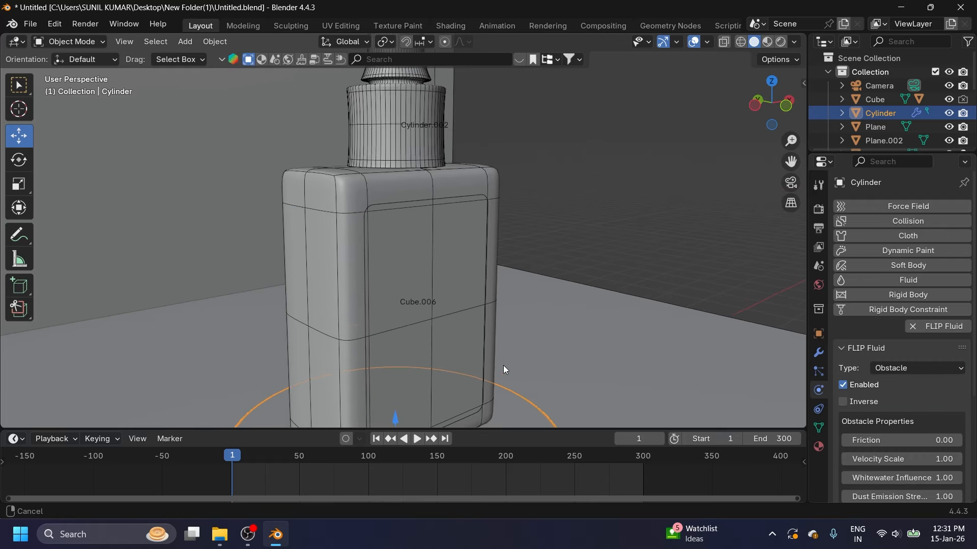
left_click(359, 251)
left_click(819, 352)
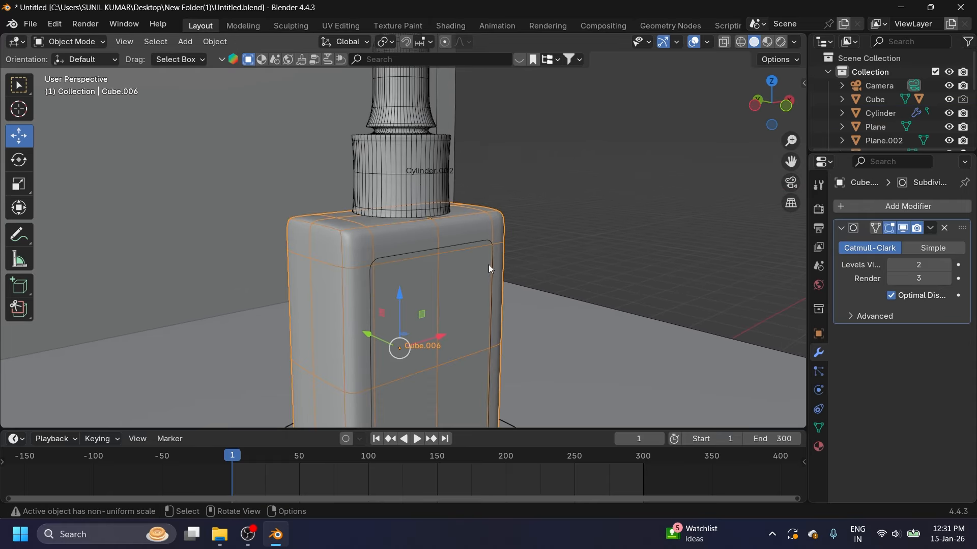
scroll(463, 271, "up", 4, "shift")
left_click(414, 254)
scroll(488, 212, "down", 6)
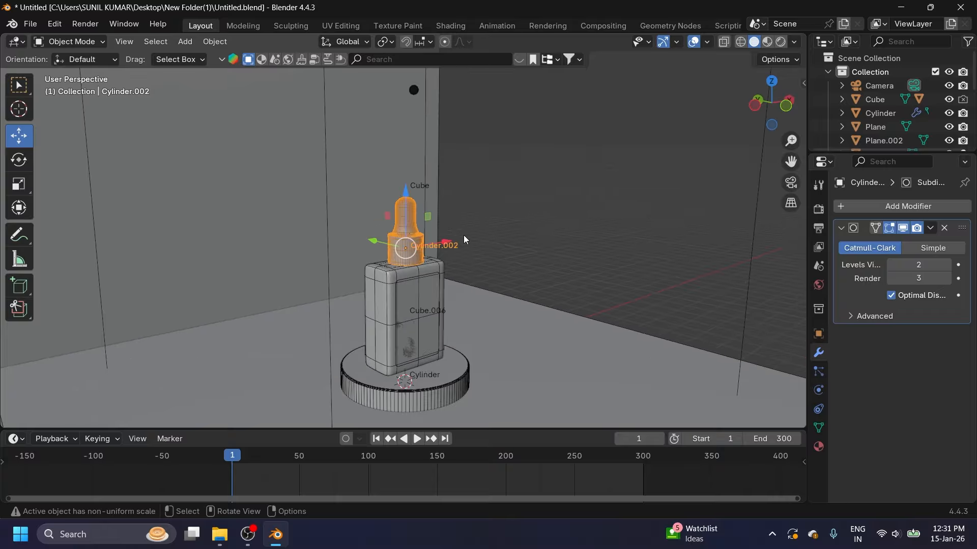
Step: Enable FLIP Fluid physics on the small sphere above the bottle and set its type to Inflow
scroll(448, 226, "up", 6, "shift")
left_click(416, 171)
scroll(420, 173, "up", 4)
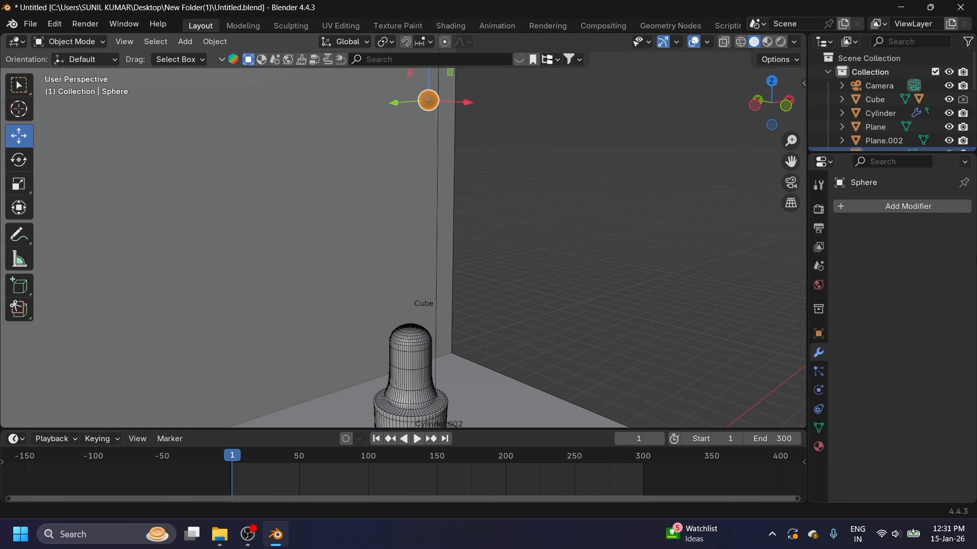
left_click(818, 390)
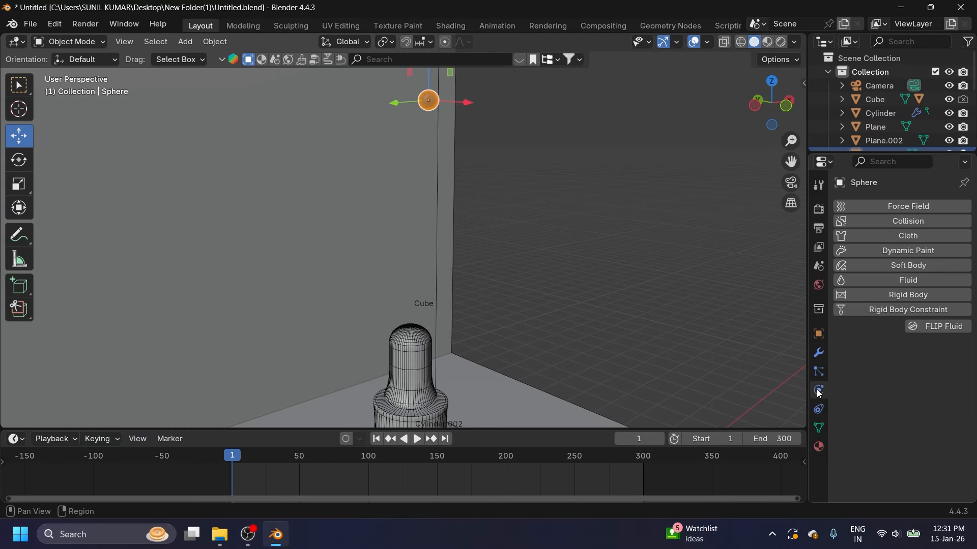
left_click(930, 326)
left_click(908, 369)
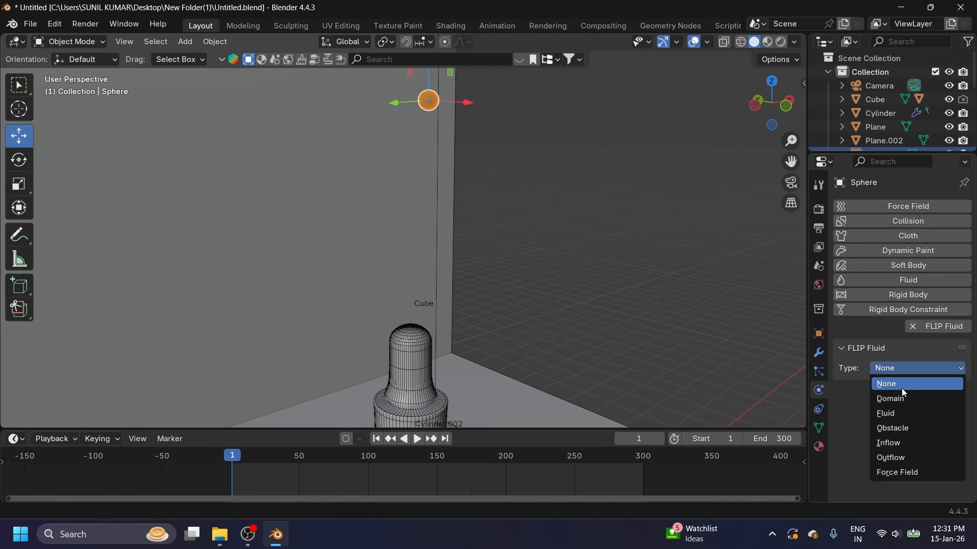
left_click(892, 444)
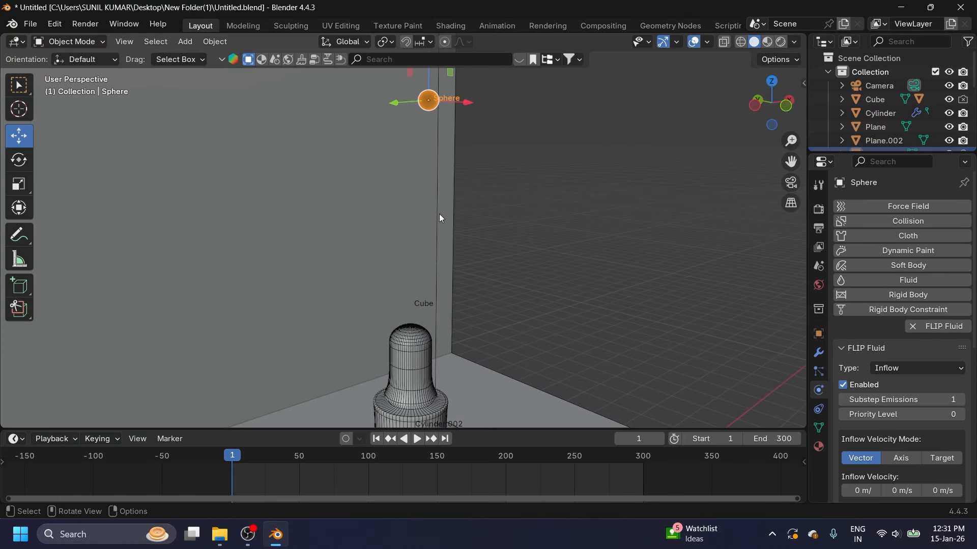
Step: Select the large domain cube and widen the properties area so its FLIP Fluid settings are readable
scroll(439, 213, "down", 5)
middle_click_drag(513, 265, 487, 242, "shift")
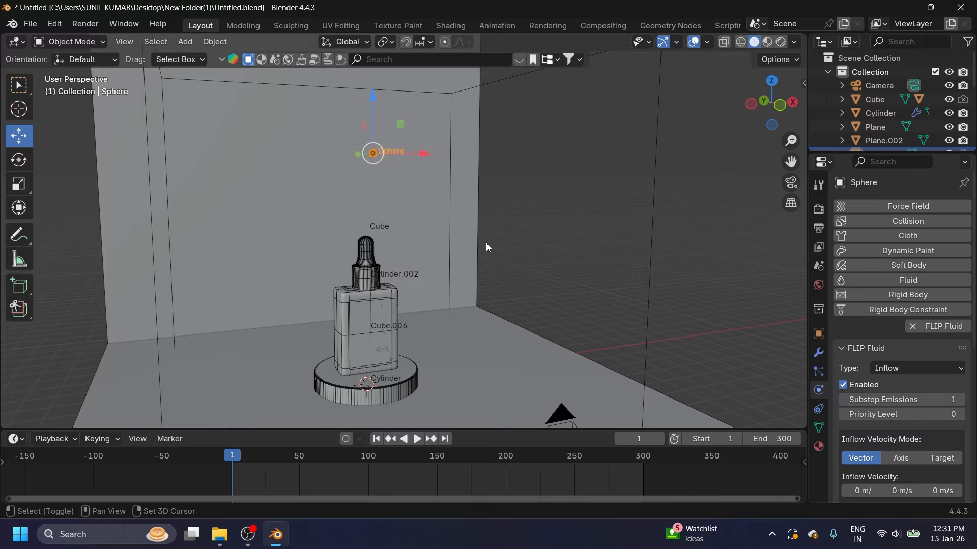
left_click(655, 259)
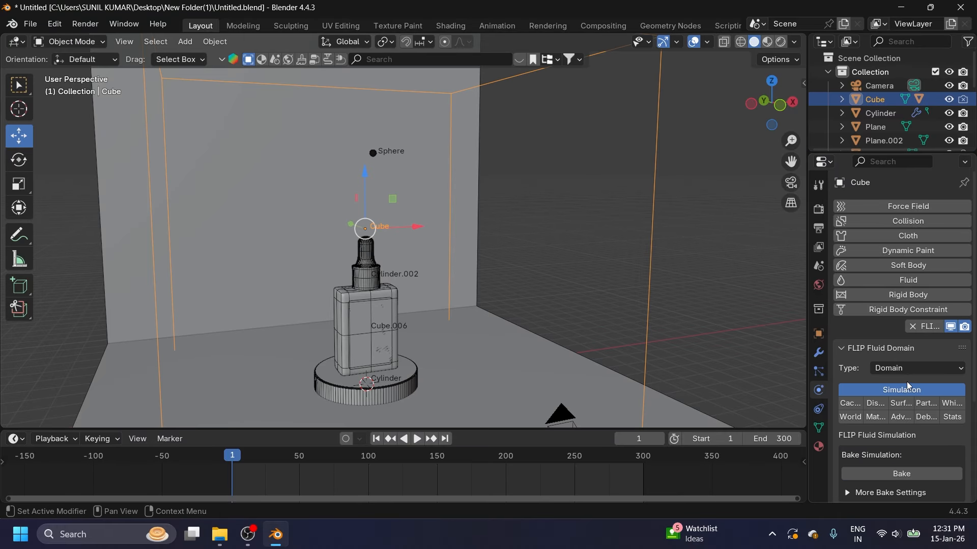
scroll(875, 325, "down", 5)
left_click_drag(811, 324, 736, 329)
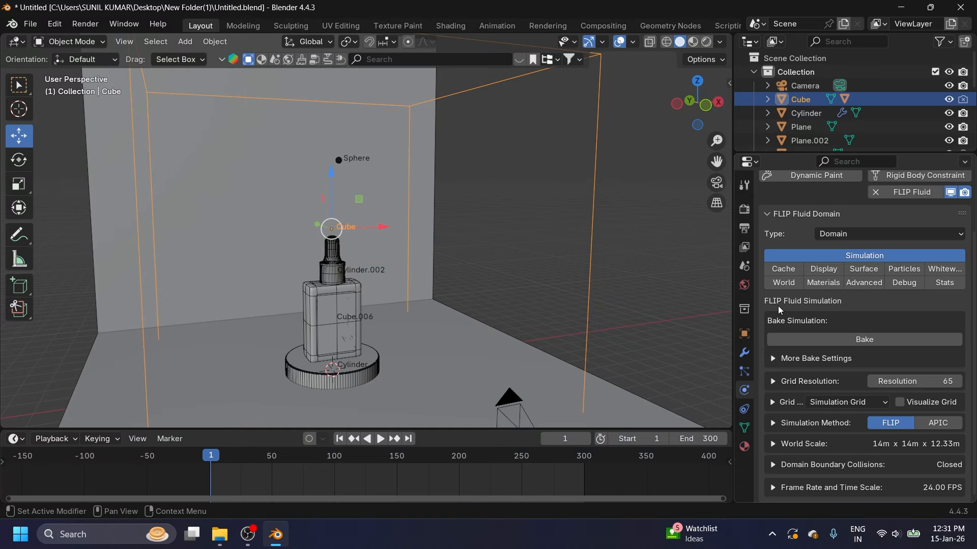
Step: Enable viscosity in the domain's FLIP Fluid World settings and set its base value to 0.22
left_click(784, 285)
scroll(792, 305, "down", 1)
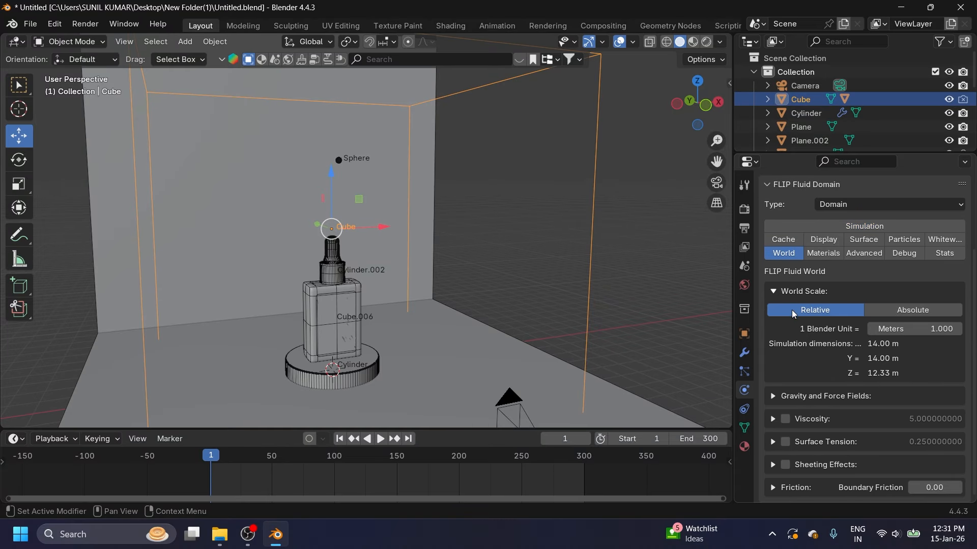
left_click(786, 420)
left_click(811, 420)
scroll(812, 370, "down", 3)
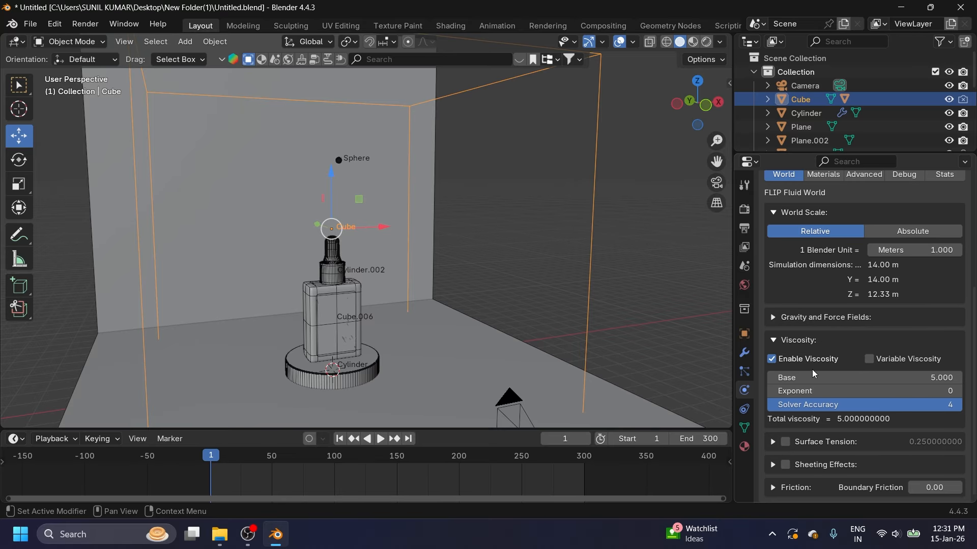
left_click(834, 376)
type("0.22")
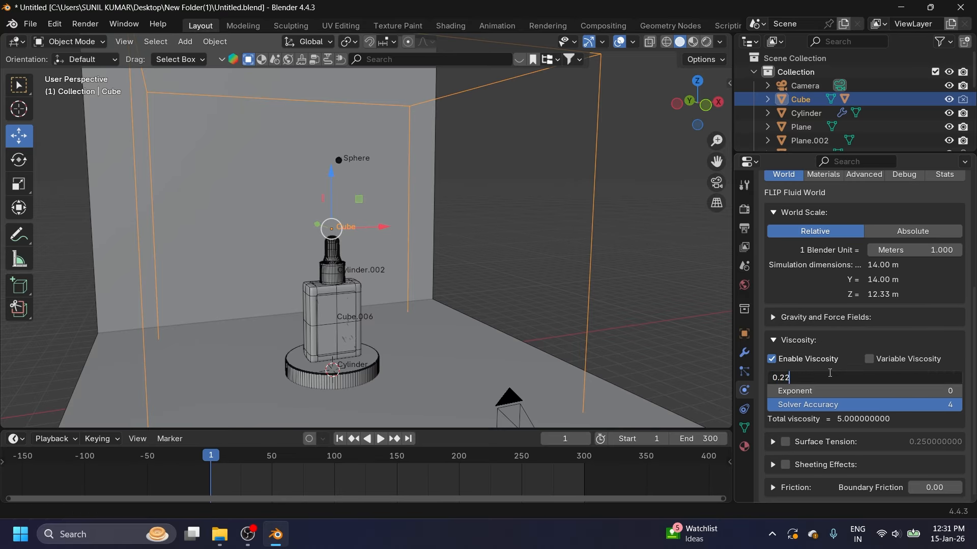
key("Return")
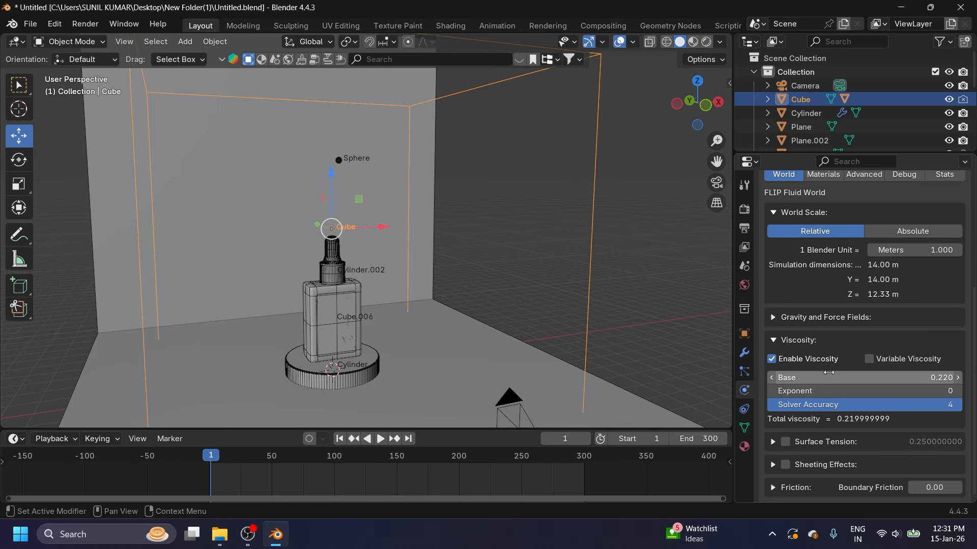
Step: Enable surface tension for the fluid domain and set its base value to 0.1
left_click(786, 442)
left_click(774, 442)
scroll(800, 422, "down", 3)
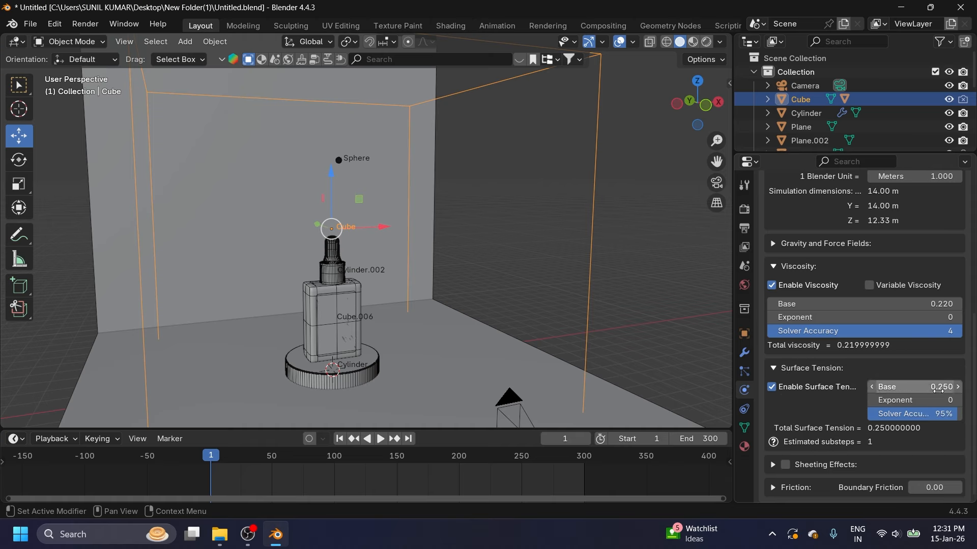
left_click(938, 389)
type("0.1")
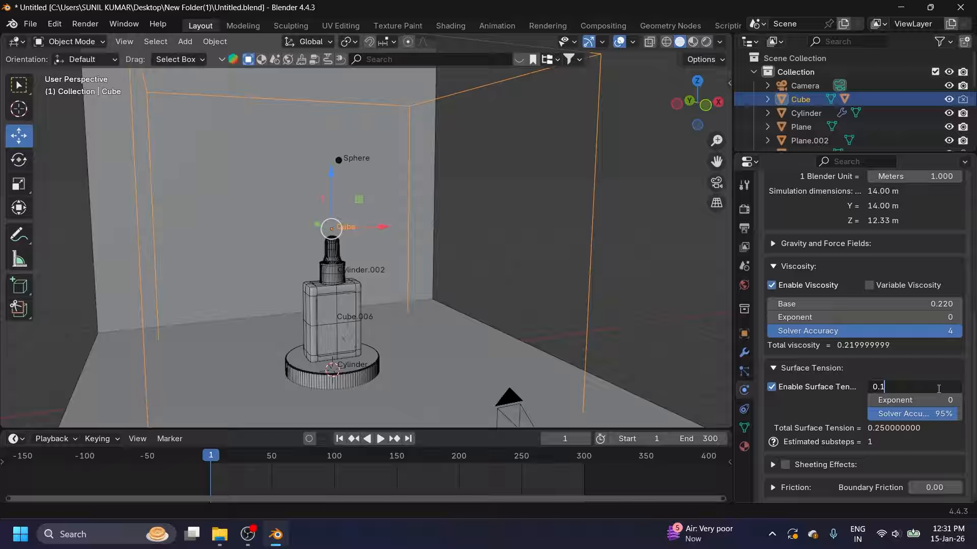
key("Return")
Step: Lower the domain's maximum frame substeps to 22 and switch the simulation method to APIC
scroll(890, 341, "up", 2)
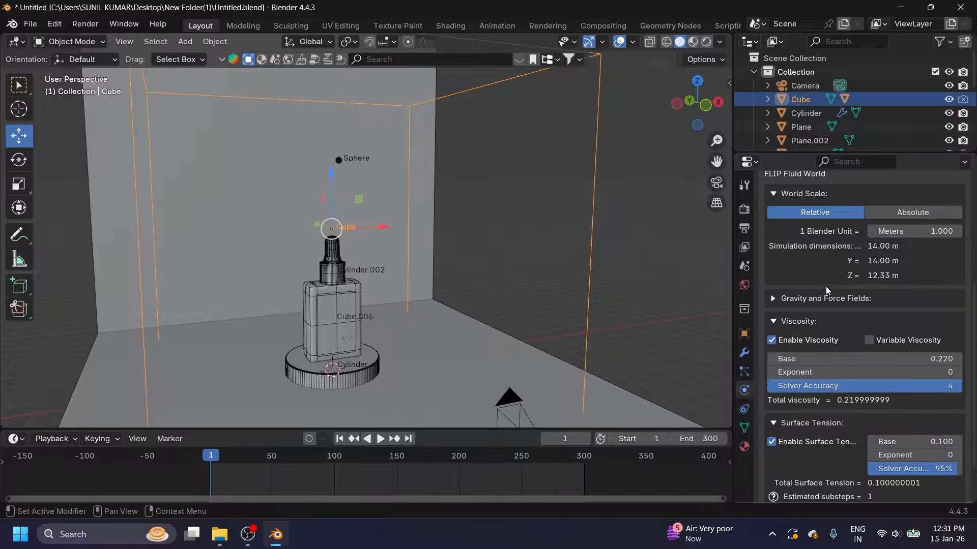
scroll(834, 303, "up", 5)
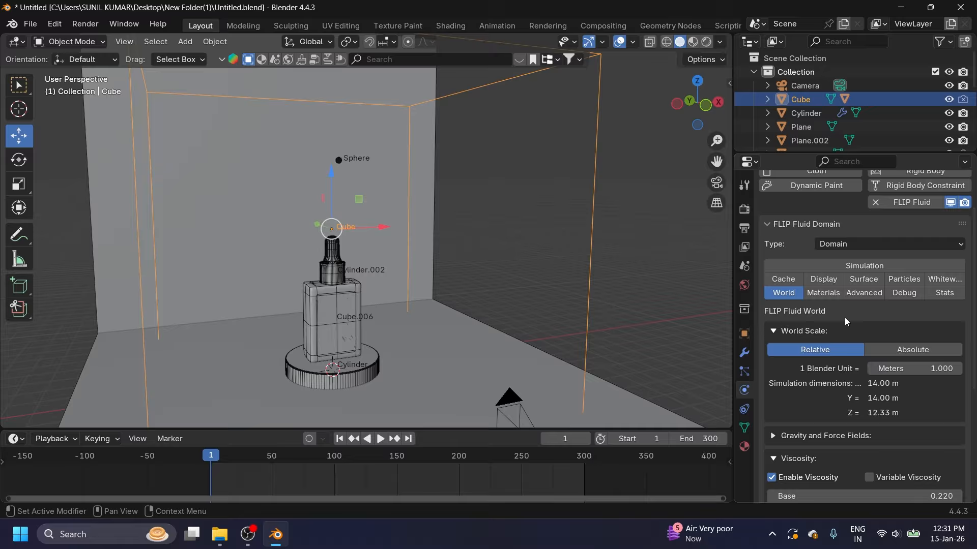
left_click(865, 293)
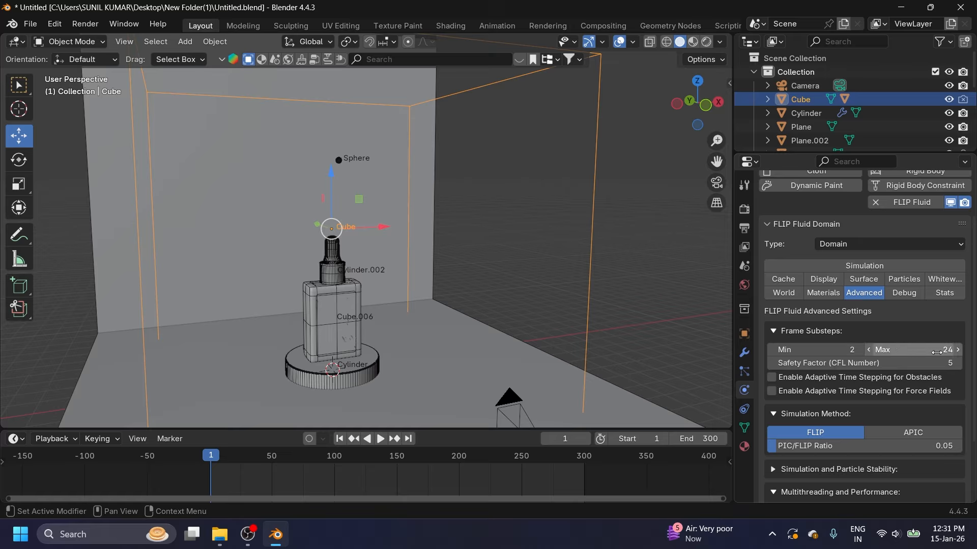
left_click(869, 350)
left_click(869, 350)
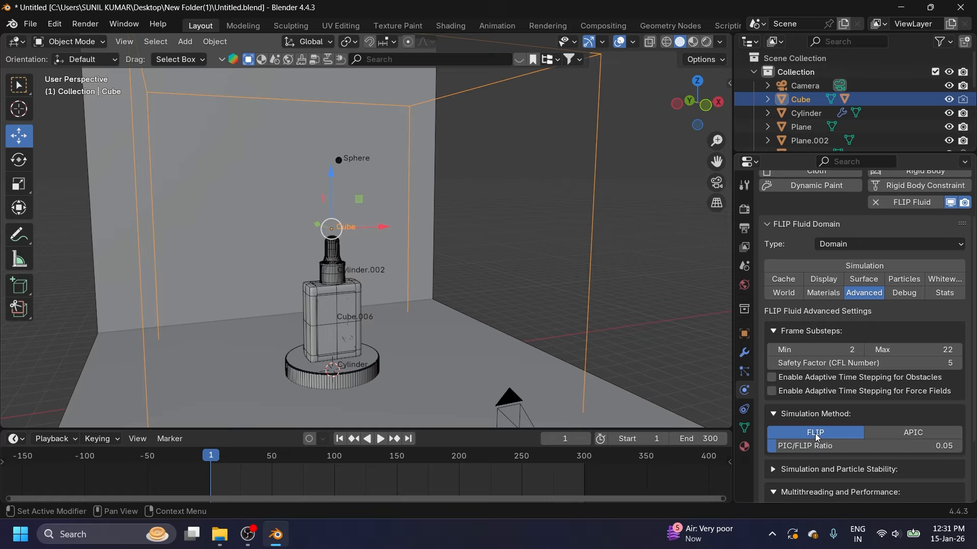
left_click(910, 432)
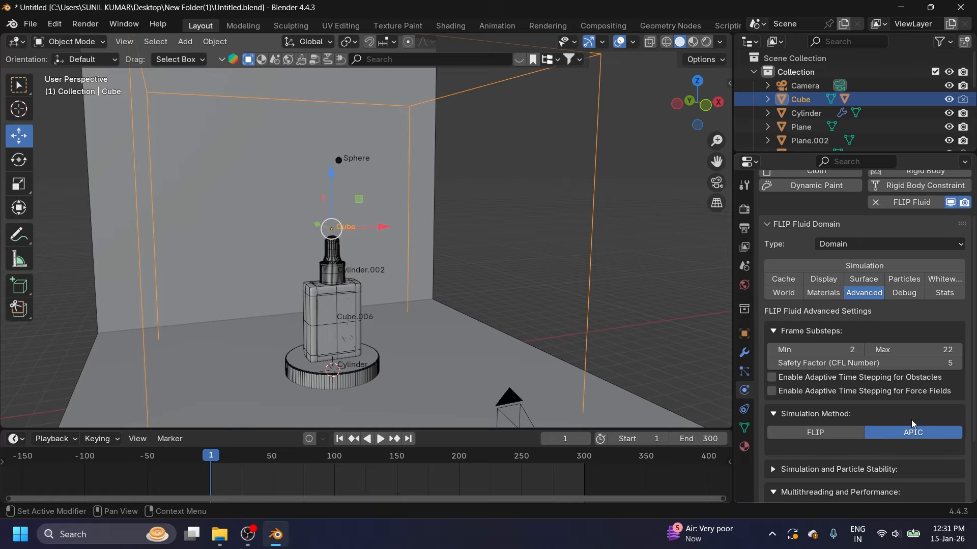
Step: In the domain's simulation settings, stop the fluid bake in progress and reset it
left_click(864, 266)
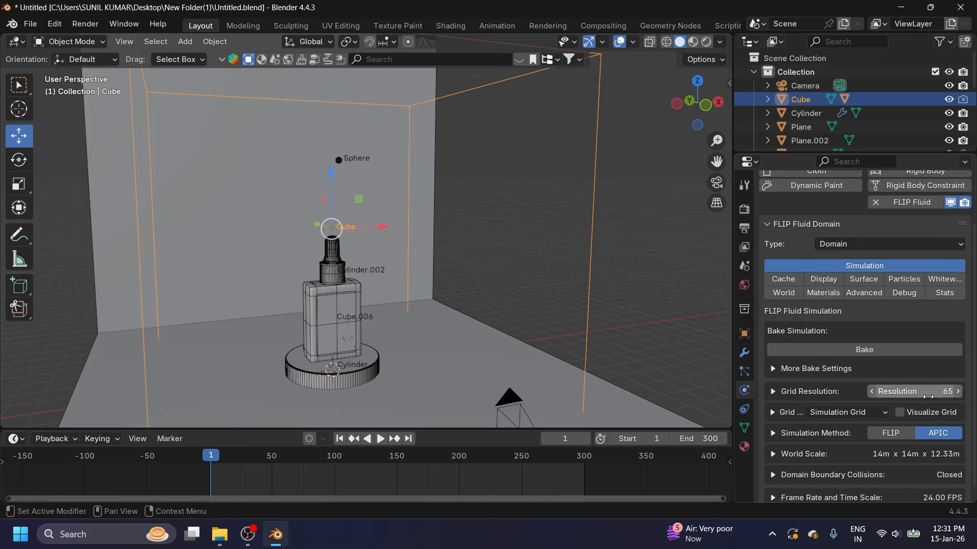
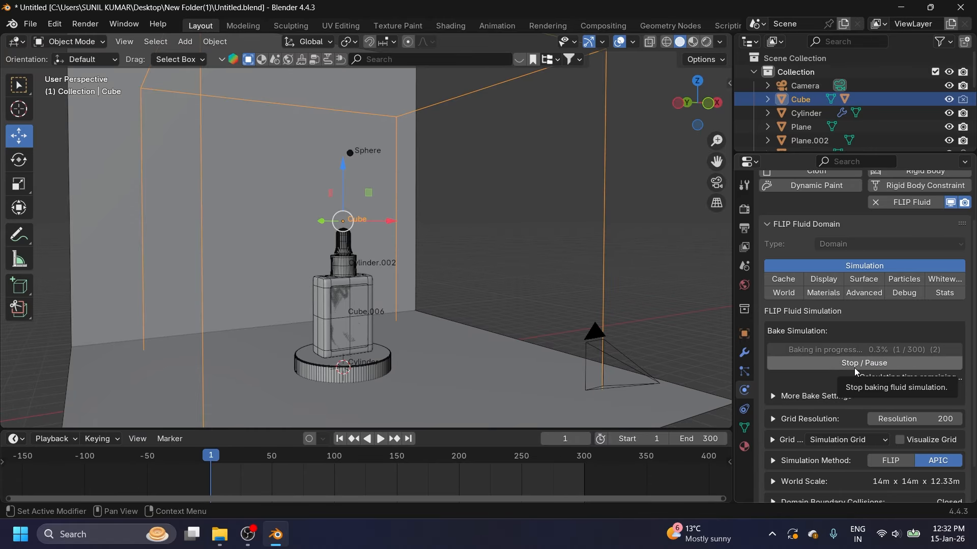
left_click(870, 365)
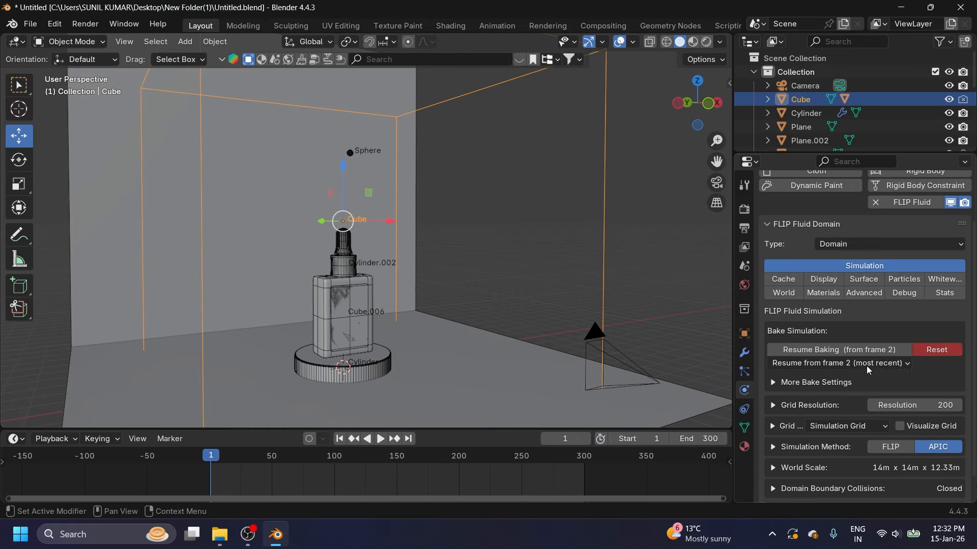
left_click(920, 350)
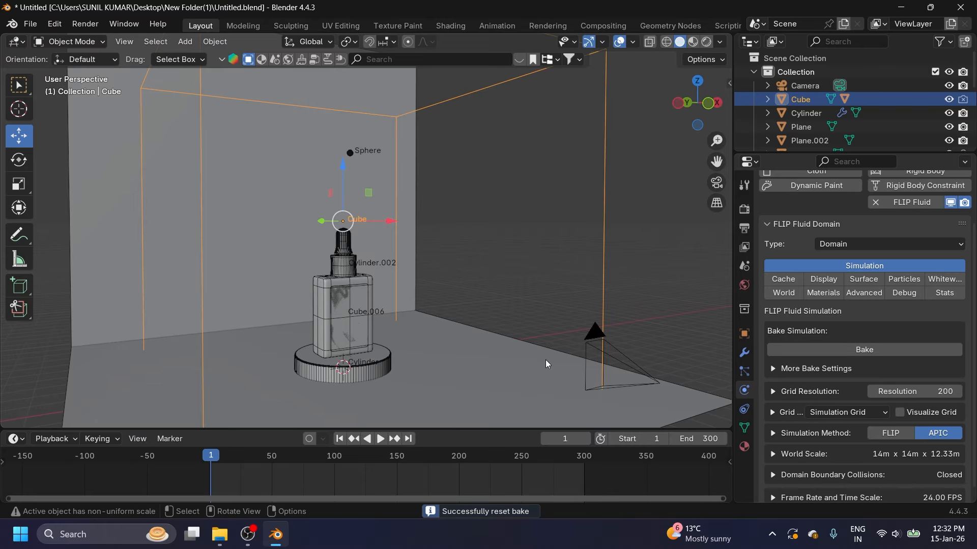
Step: Enable Export Animated Mesh in the FLIP Fluid obstacle settings of both the bottle body and the dropper cap
scroll(342, 318, "up", 3)
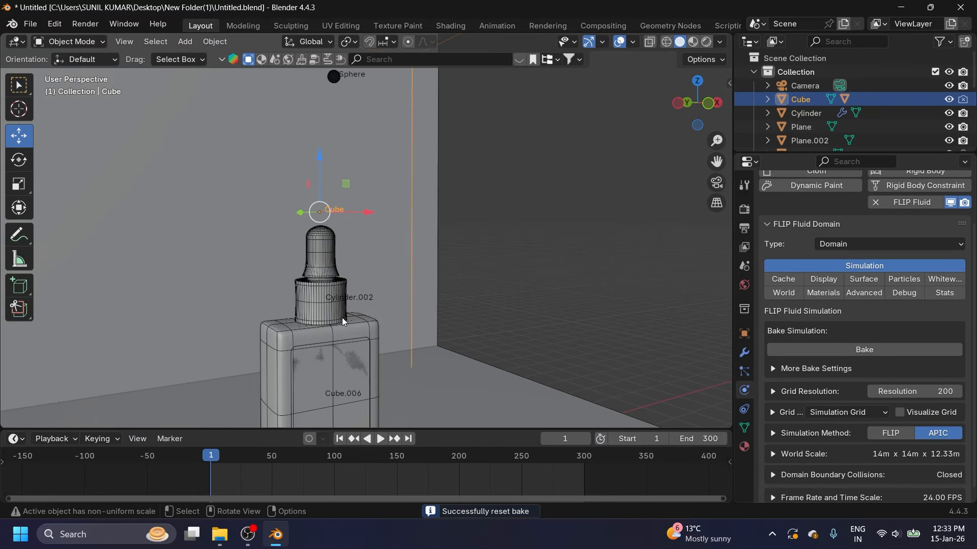
middle_click_drag(339, 321, 373, 244, "shift")
scroll(332, 249, "up", 4)
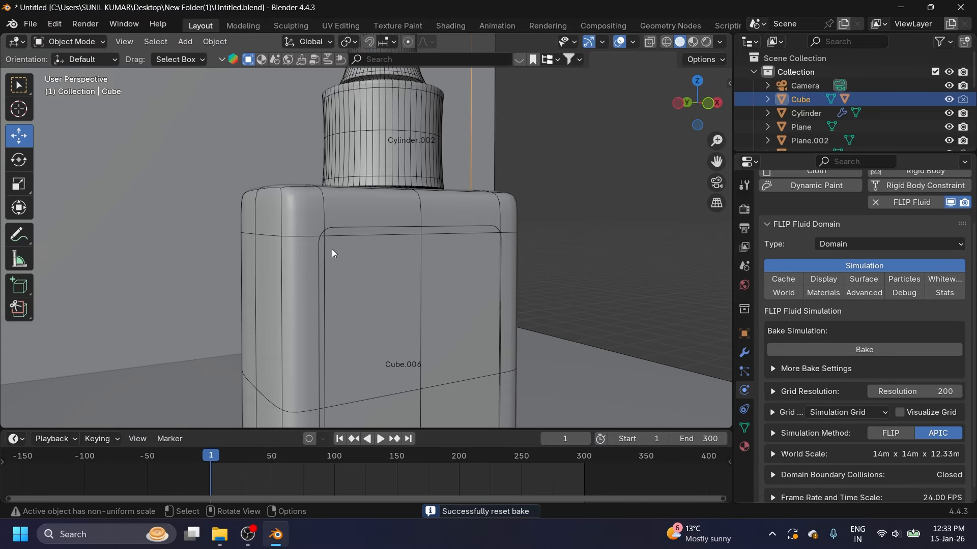
left_click(304, 222)
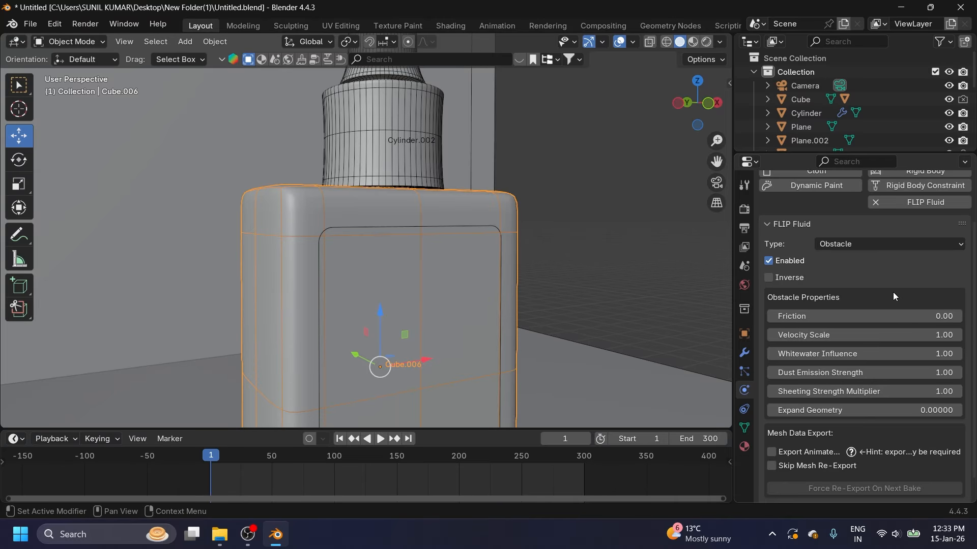
scroll(894, 305, "up", 2)
scroll(895, 305, "up", 3)
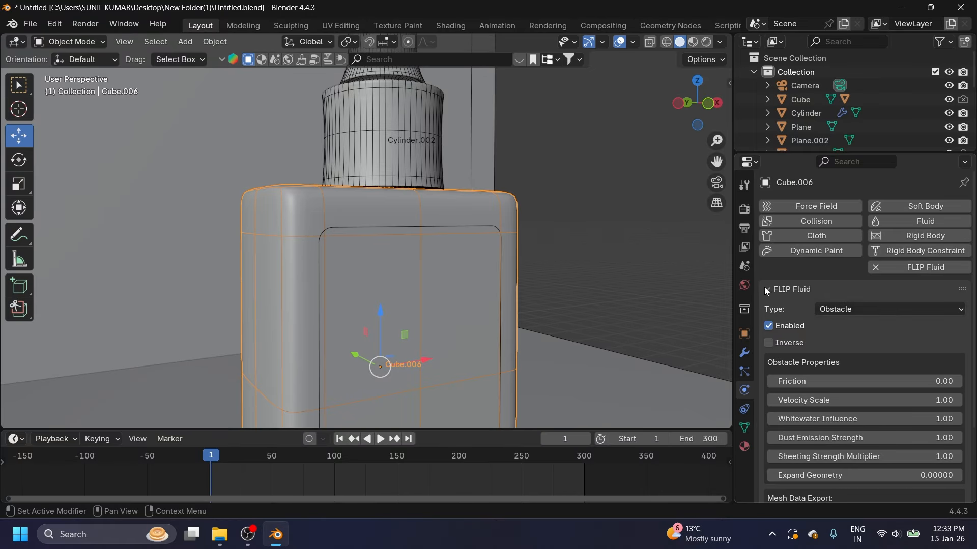
scroll(842, 313, "down", 4)
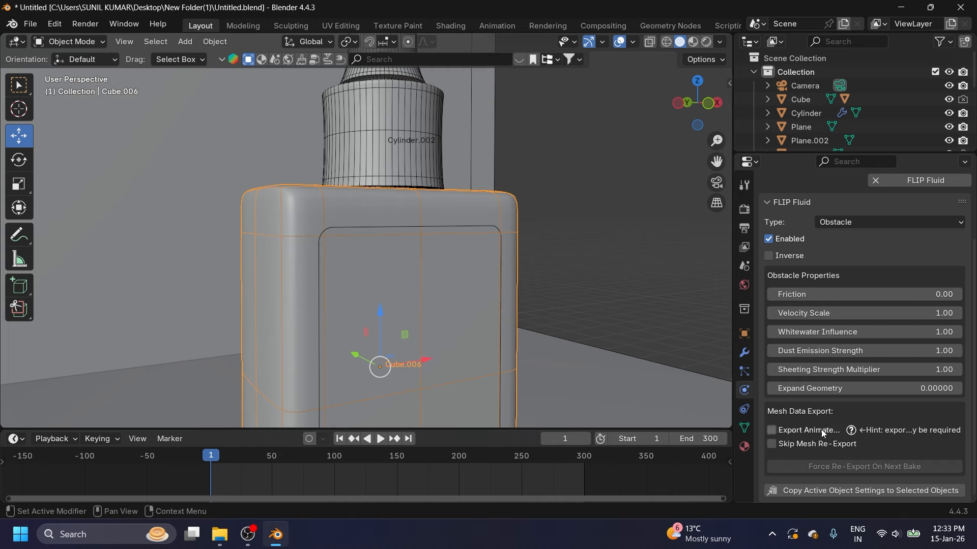
left_click(772, 431)
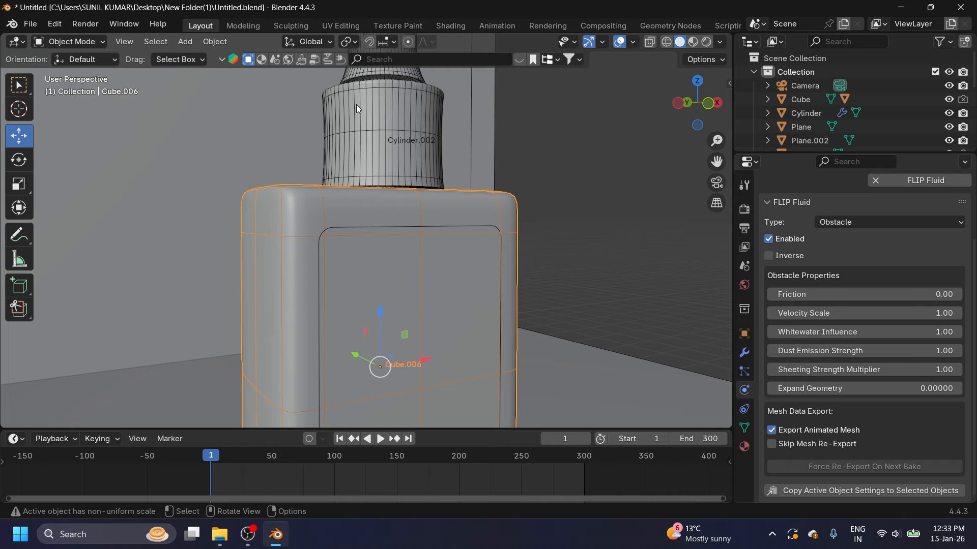
left_click(362, 119)
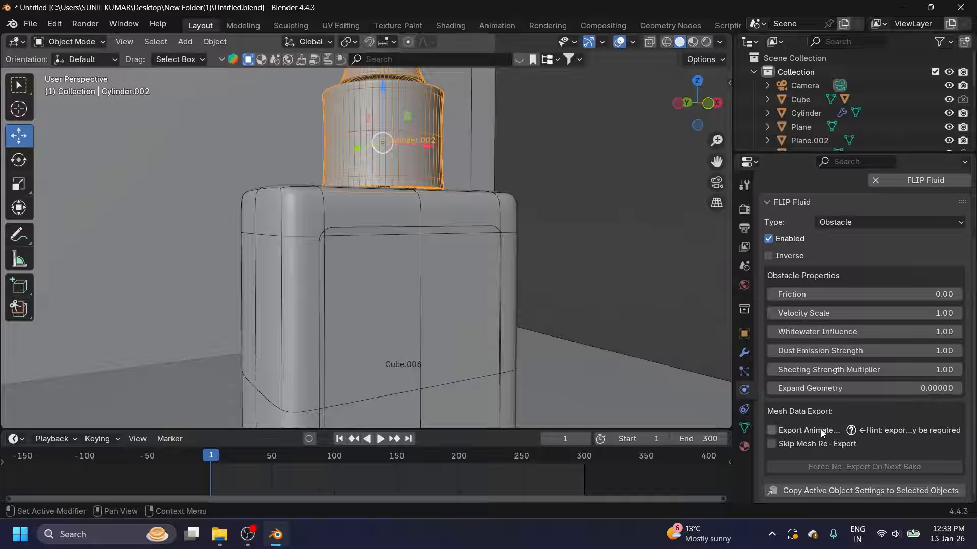
left_click(773, 431)
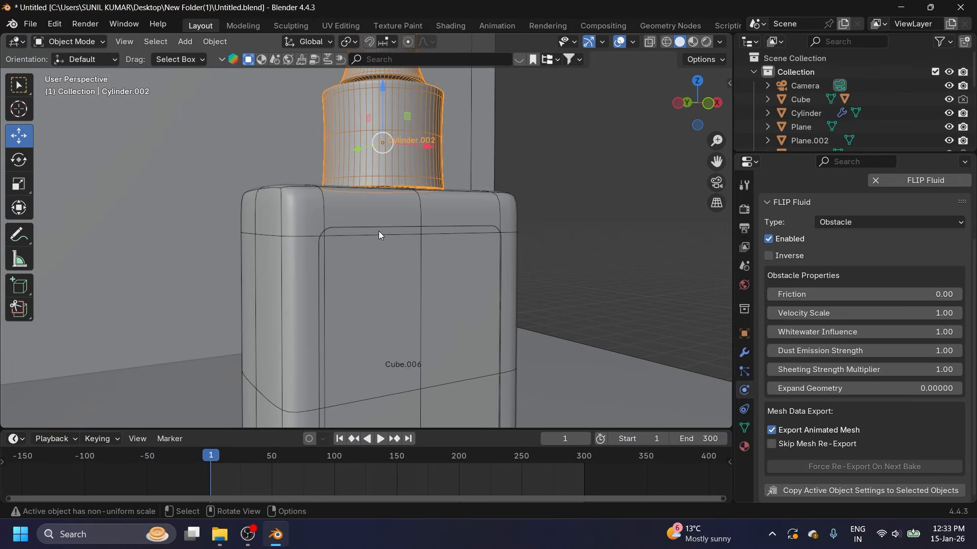
Step: Select the fluid domain cube and start baking the FLIP Fluid simulation again
middle_click_drag(380, 223, 391, 314)
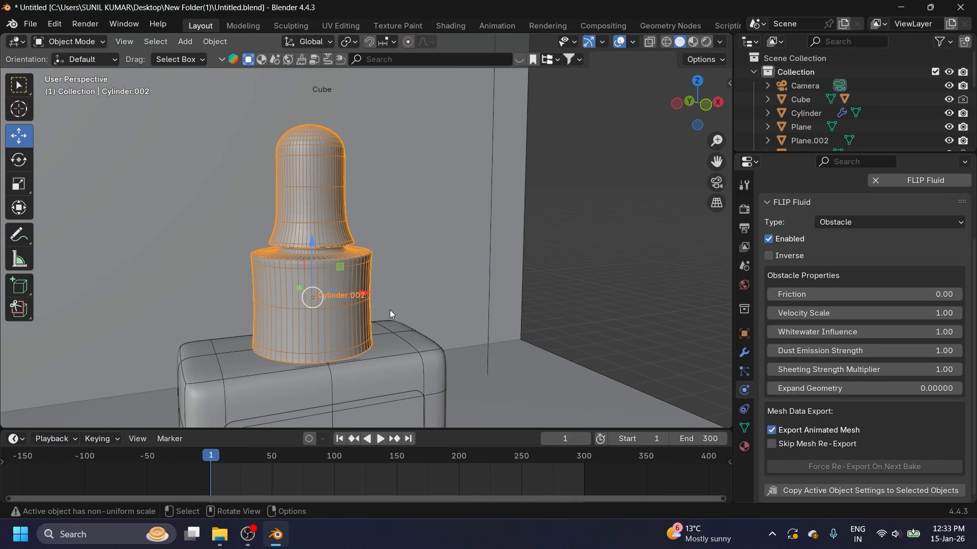
scroll(507, 276, "down", 5)
left_click(693, 335)
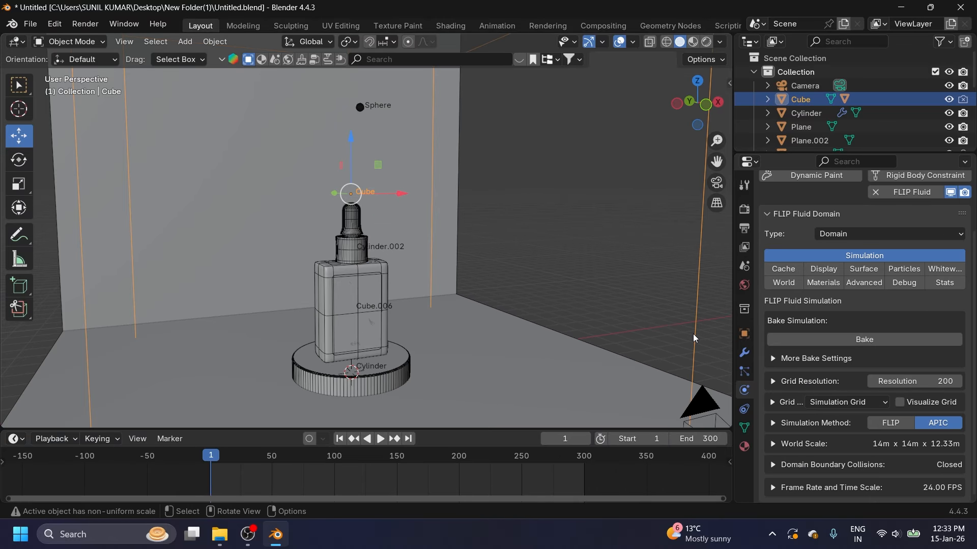
left_click(861, 340)
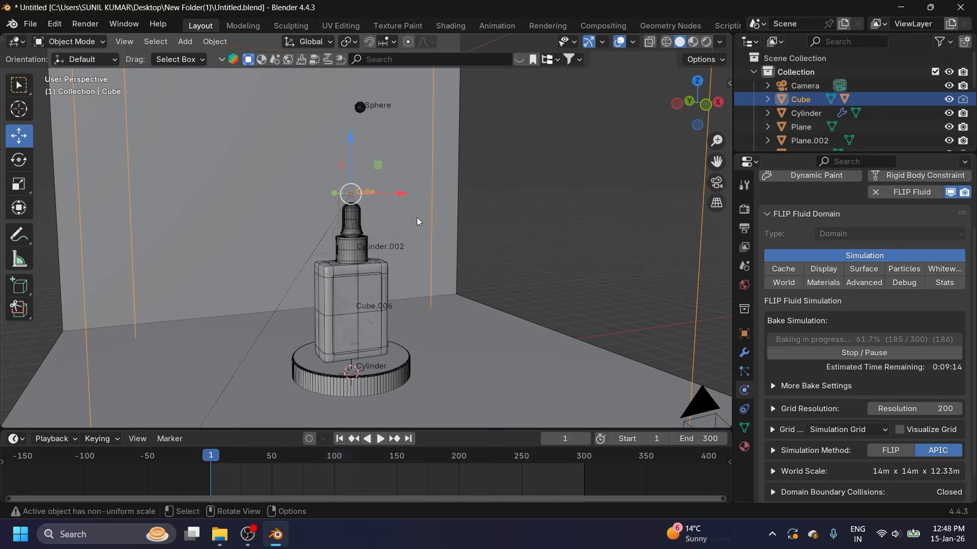
Step: Play the baked frames to about frame 158 and examine how the fluid runs down the tilting bottle
middle_click_drag(408, 203, 426, 245, "shift")
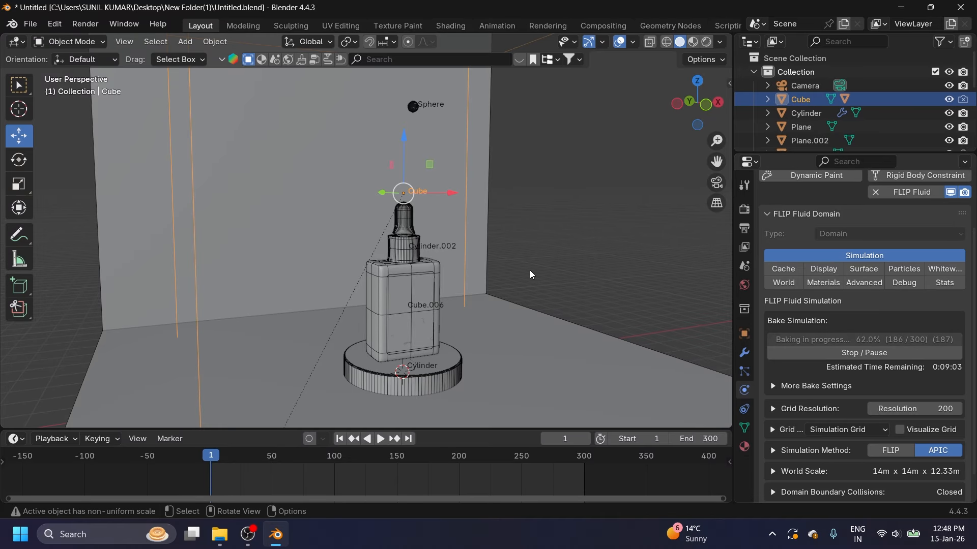
middle_click_drag(530, 270, 411, 273)
scroll(412, 274, "up", 4)
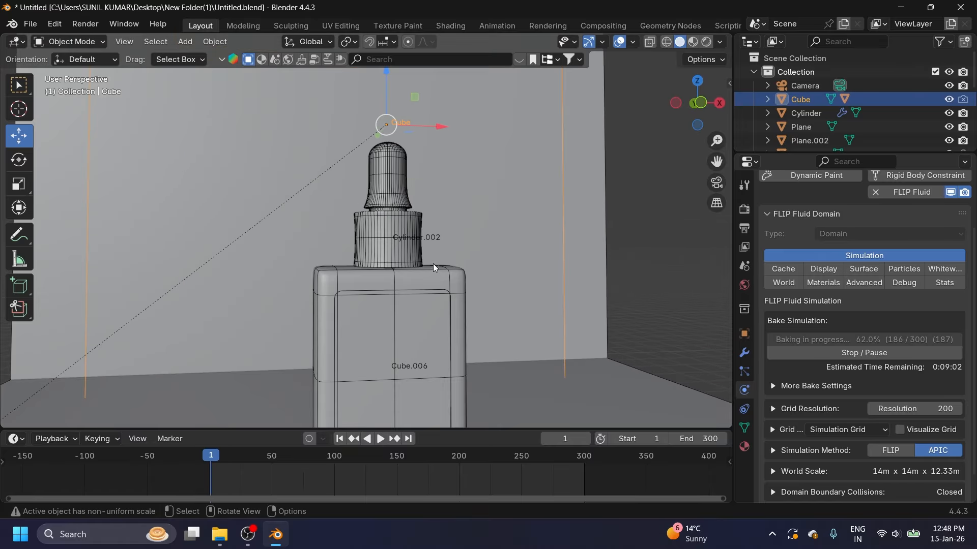
left_click(380, 439)
left_click(638, 257)
scroll(471, 229, "up", 5)
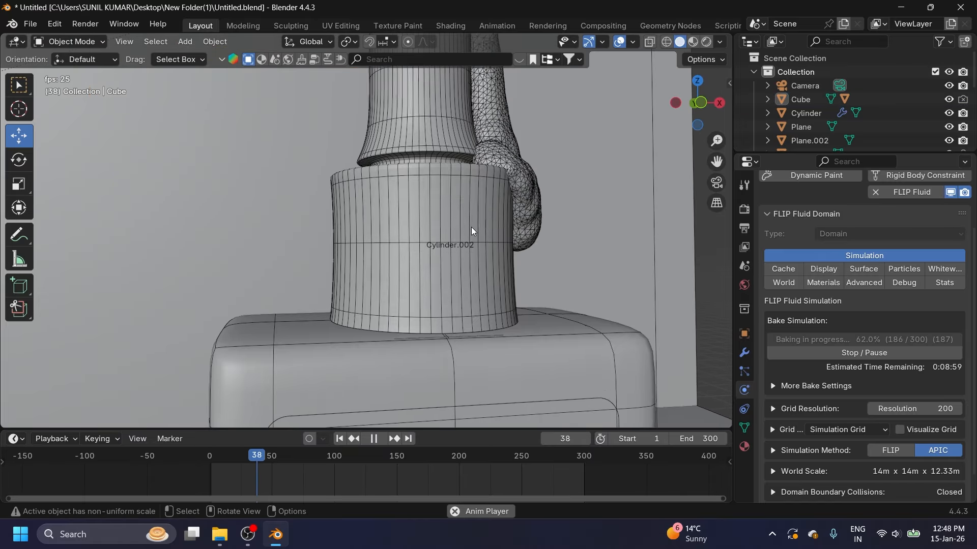
middle_click_drag(471, 229, 417, 227)
scroll(450, 267, "down", 5)
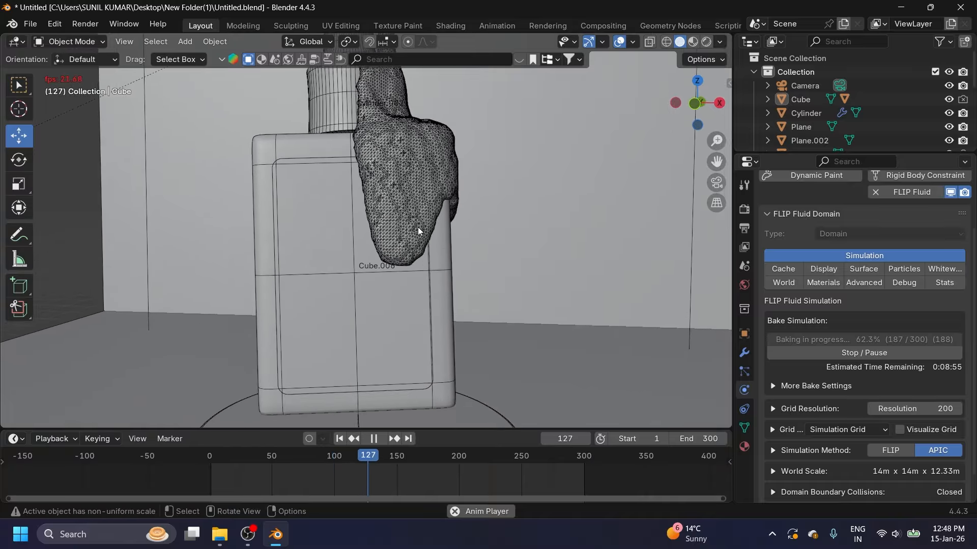
left_click(376, 439)
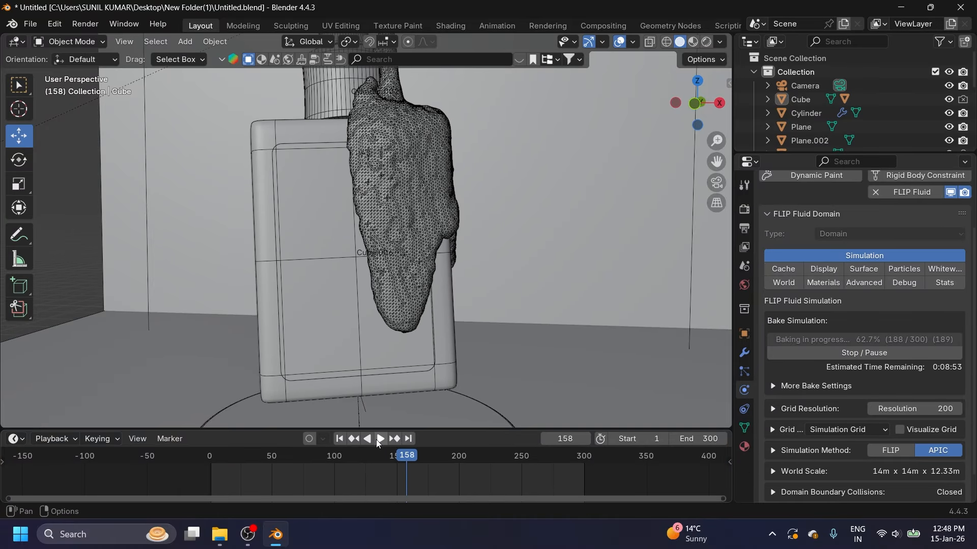
middle_click_drag(411, 231, 540, 311)
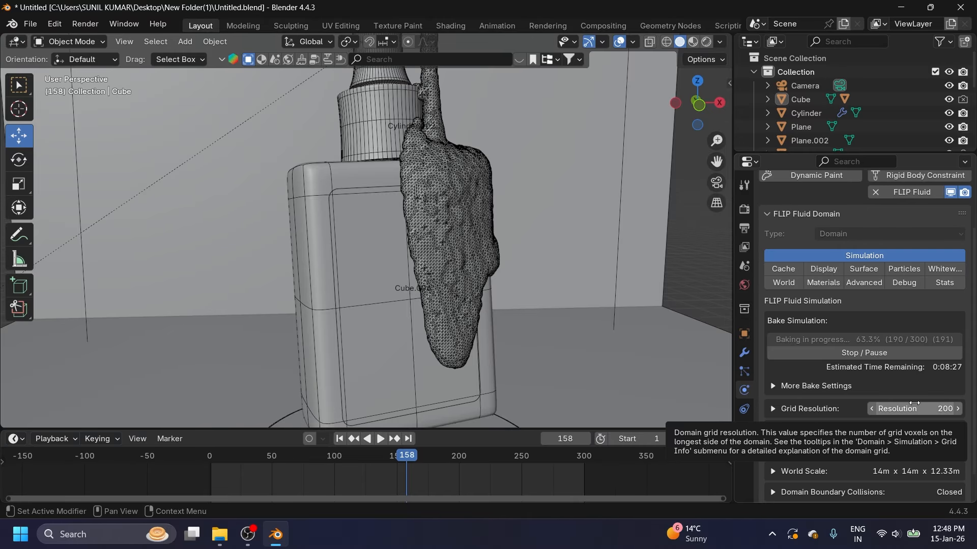
Step: Replay the fluid animation from frame 1, pause it at frame 161 and inspect the coverage on the bottle
left_click(337, 439)
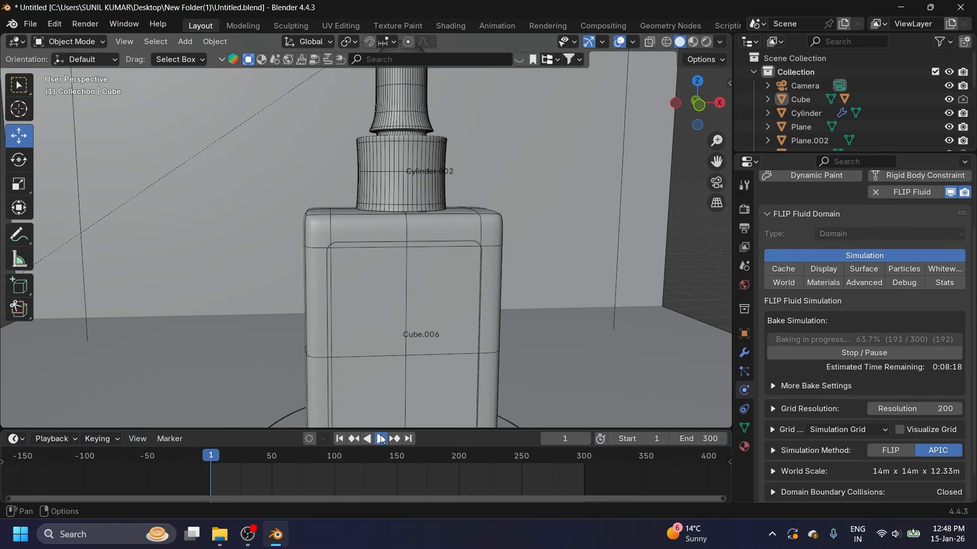
left_click(381, 438)
scroll(369, 302, "down", 5)
scroll(414, 216, "up", 6)
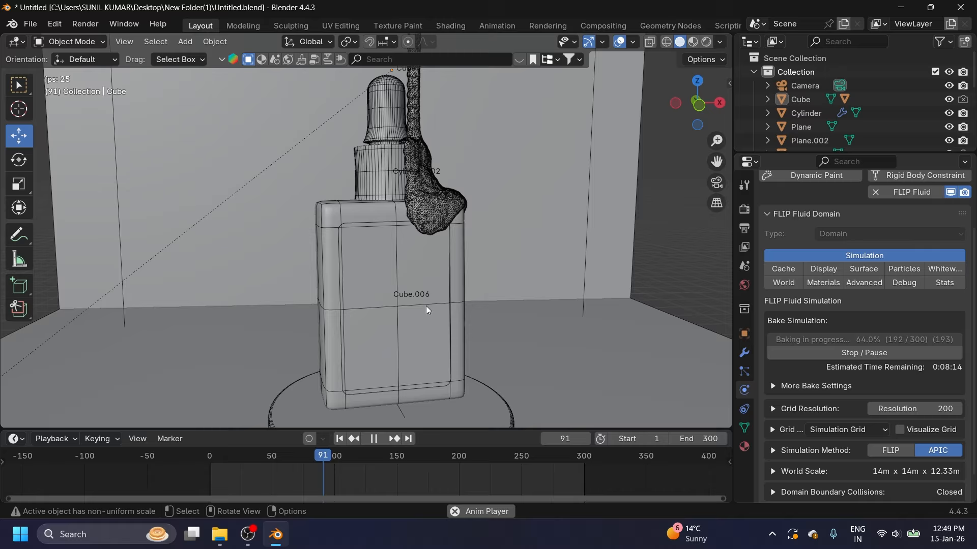
left_click(374, 439)
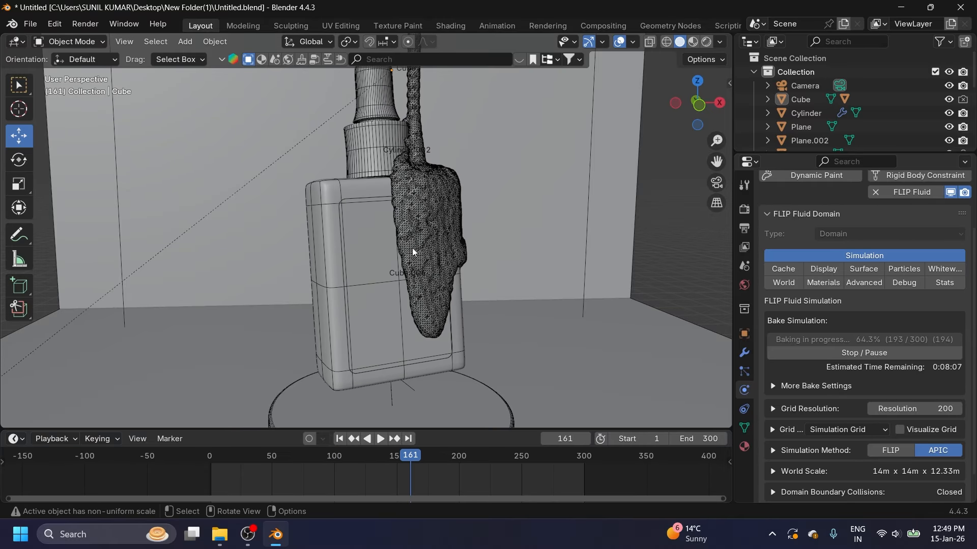
middle_click_drag(425, 249, 436, 275, "shift")
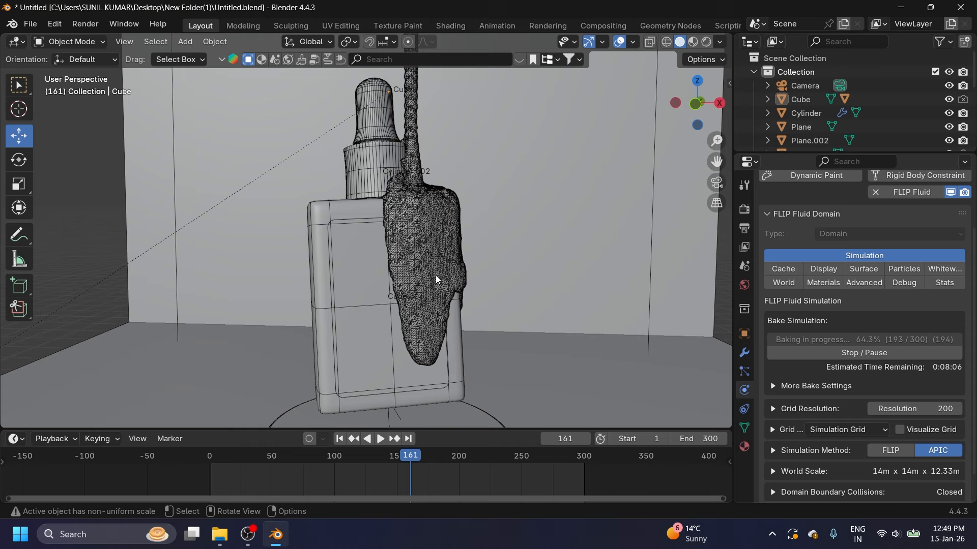
Step: Search the online material library for "liquid" and browse through the results
left_click(262, 60)
left_click(410, 59)
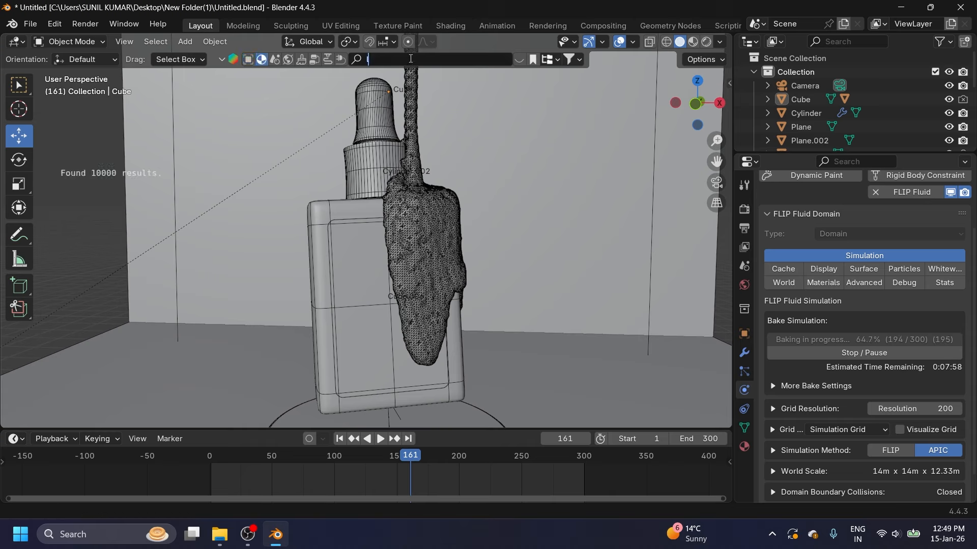
type("liquid")
key("Return")
mouse_move(227, 133)
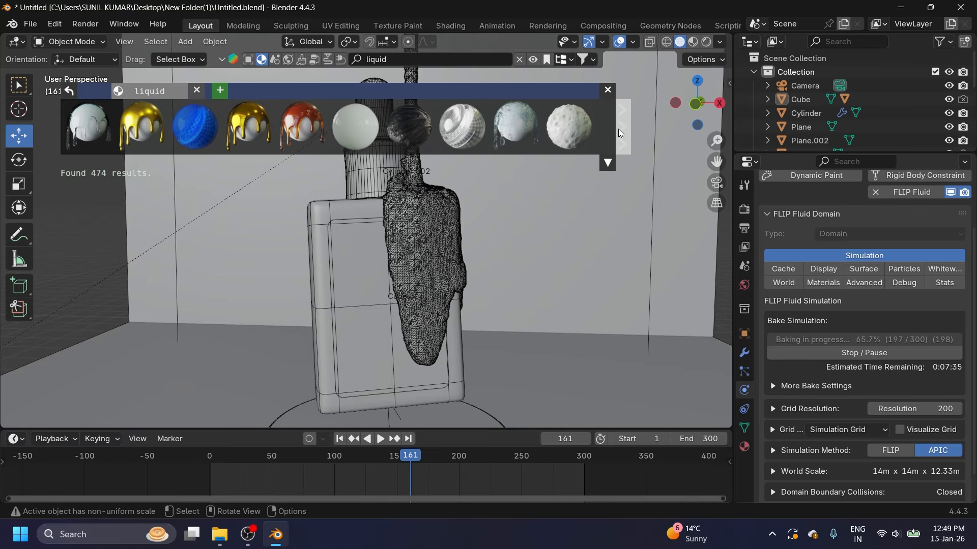
left_click(622, 129)
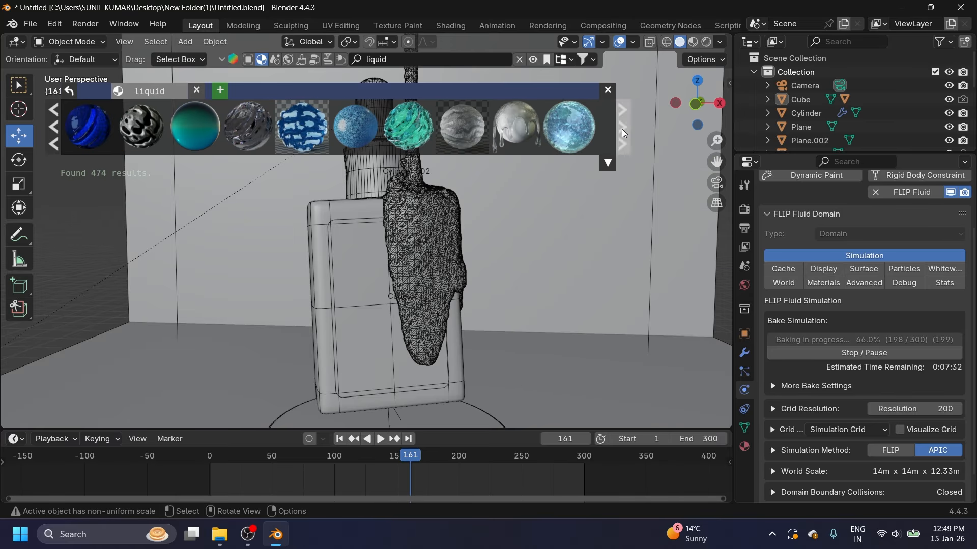
left_click(622, 131)
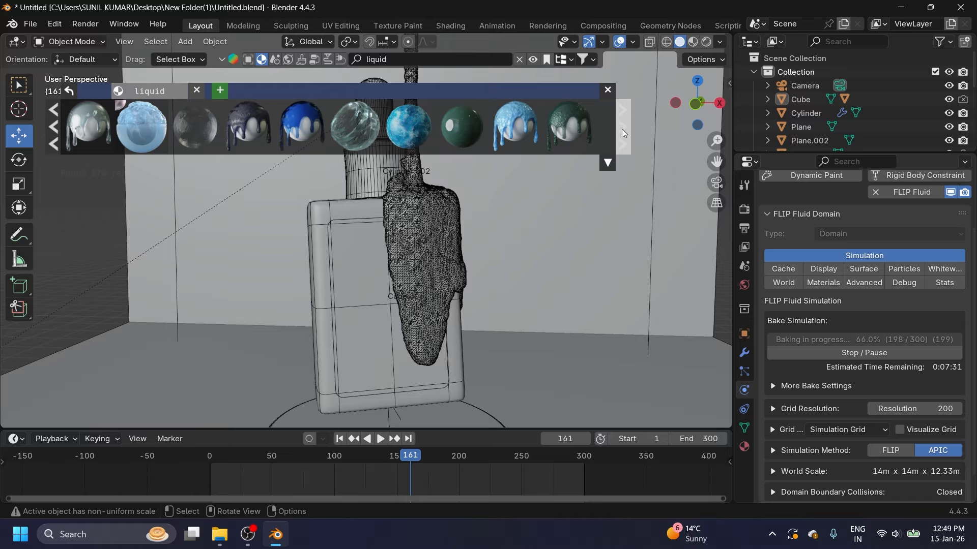
Step: Append the Fluid material from Untitled.blend in the Skincare folder and close the material search results
left_click(31, 24)
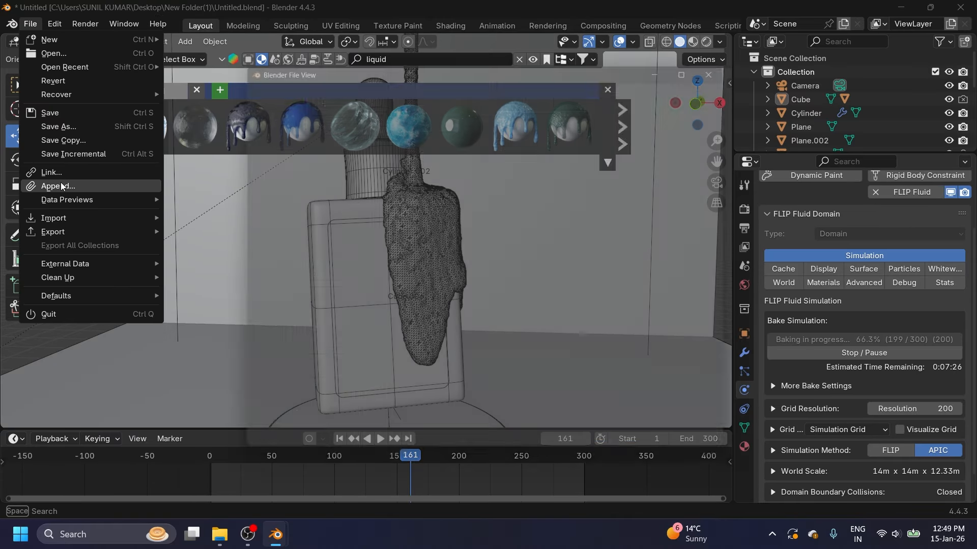
left_click(60, 184)
left_click(432, 81)
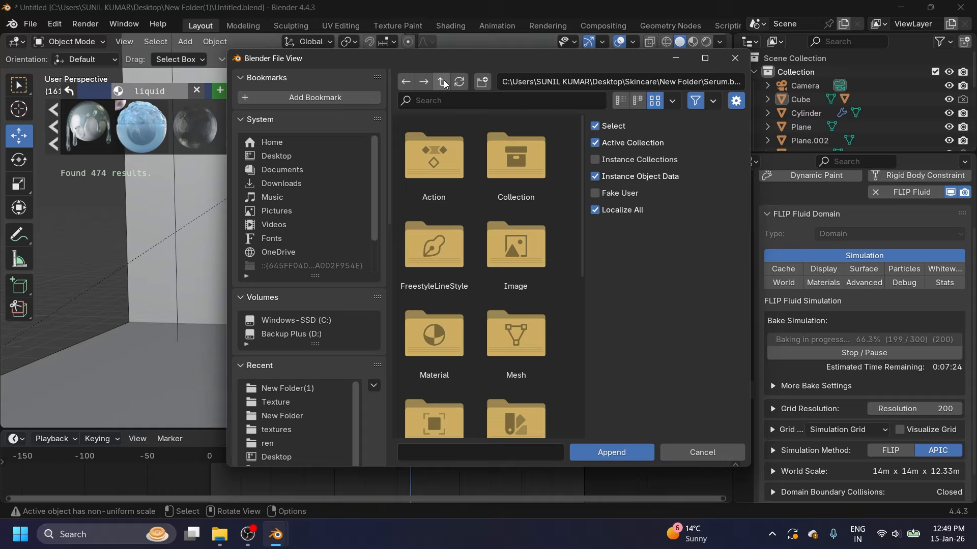
scroll(500, 303, "down", 3)
double_click(446, 368)
left_click(514, 162)
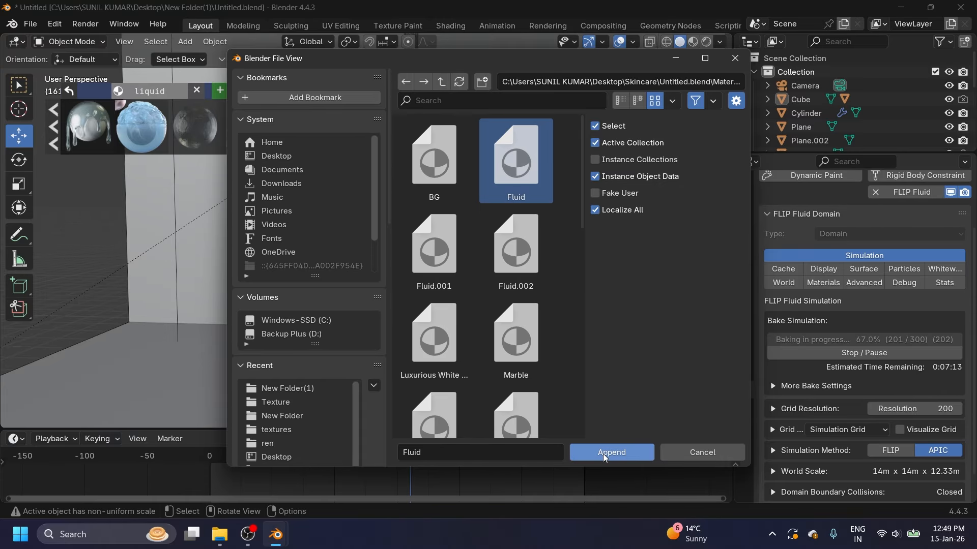
left_click(603, 452)
left_click(605, 95)
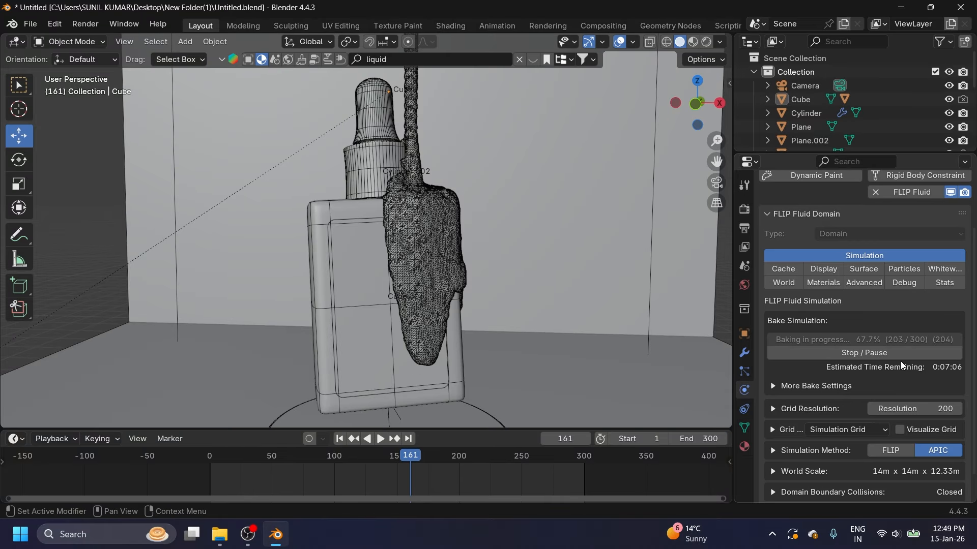
Step: Stop the fluid bake in progress and assign the Fluid material to the fluid_surface mesh
left_click(873, 352)
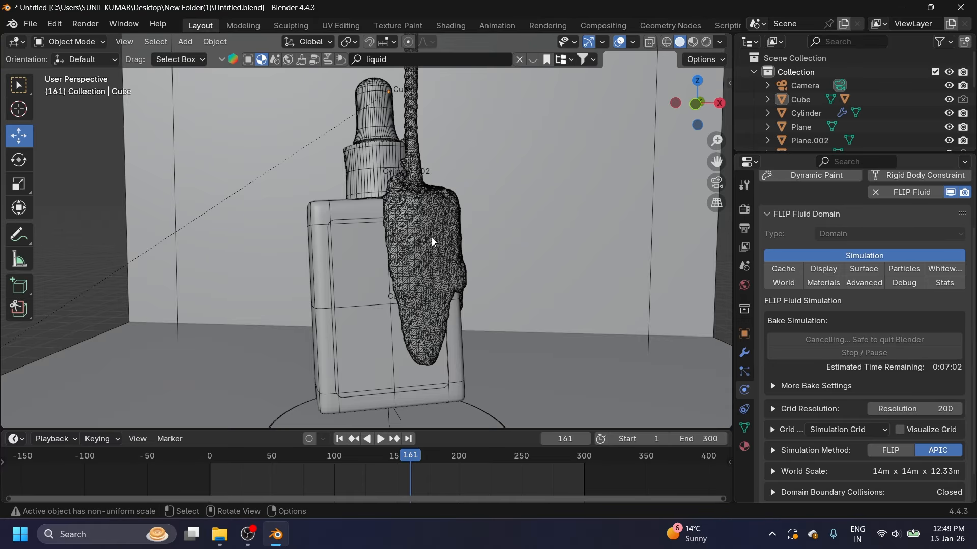
left_click(405, 224)
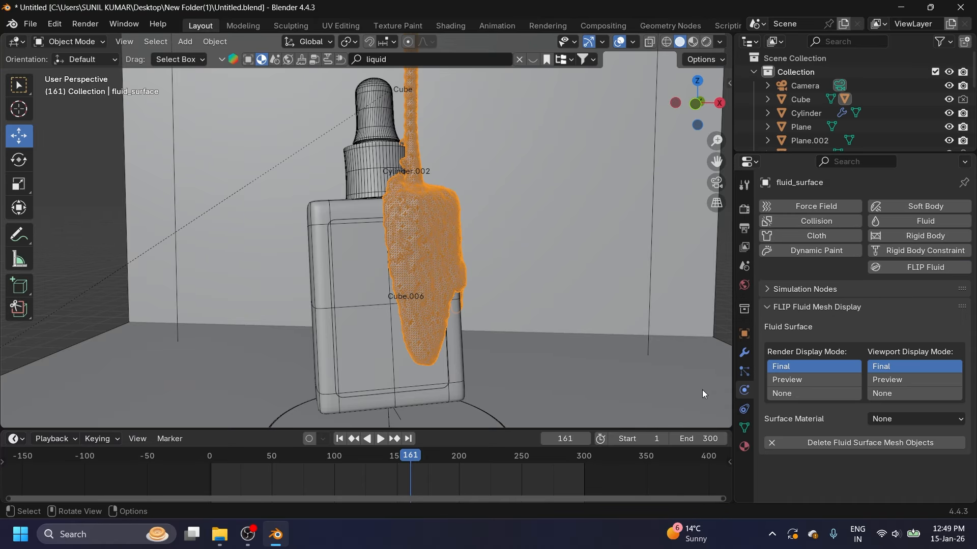
left_click(744, 447)
left_click(777, 265)
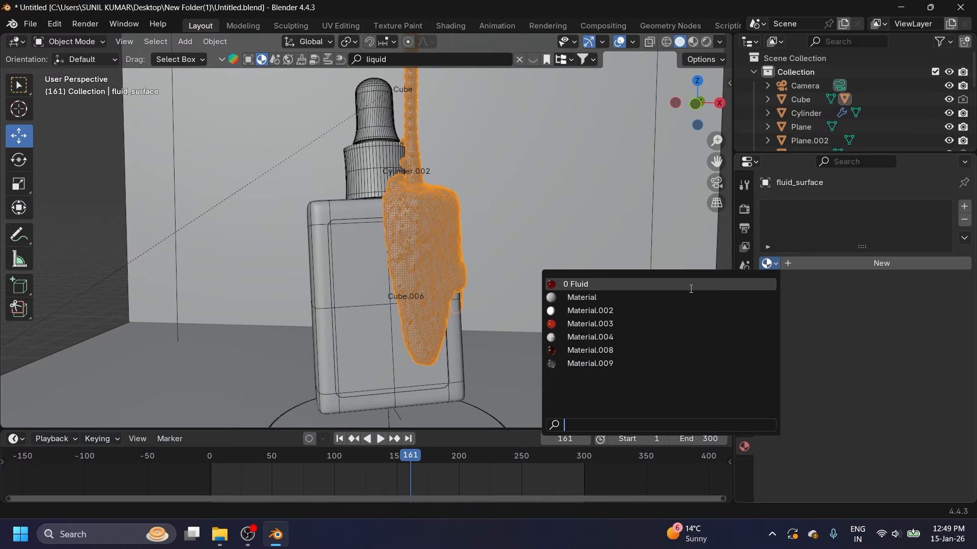
left_click(591, 283)
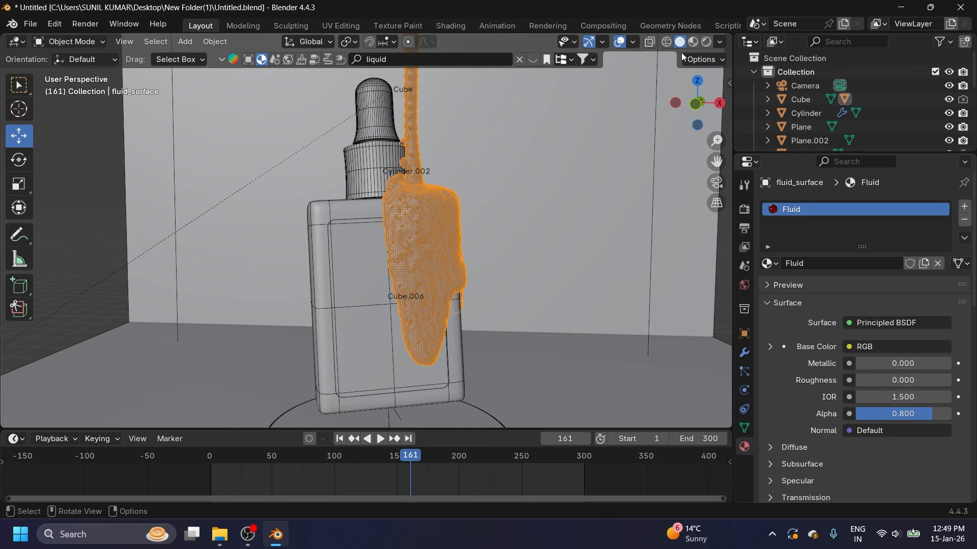
Step: Preview the fluid and bottle materials in rendered shading and return the viewport to solid shading
left_click(706, 41)
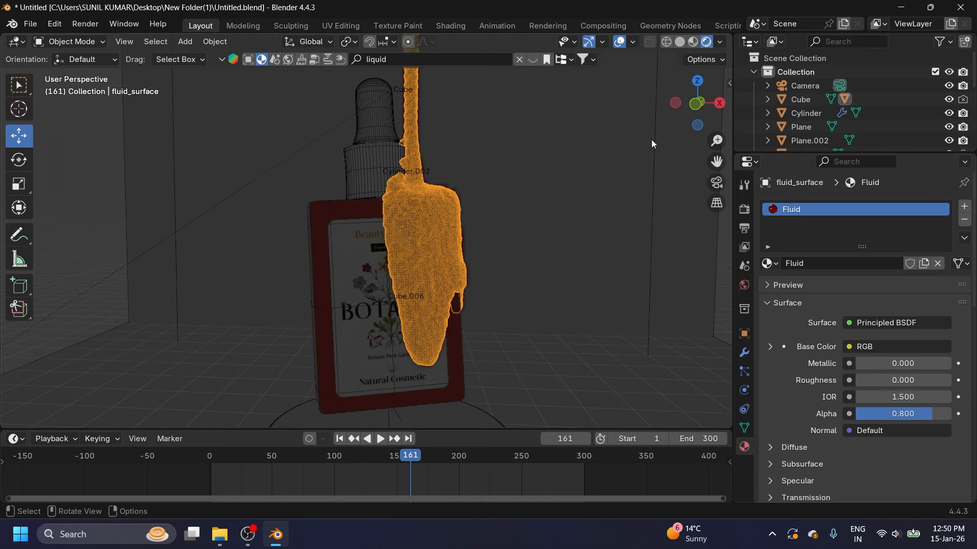
left_click(681, 42)
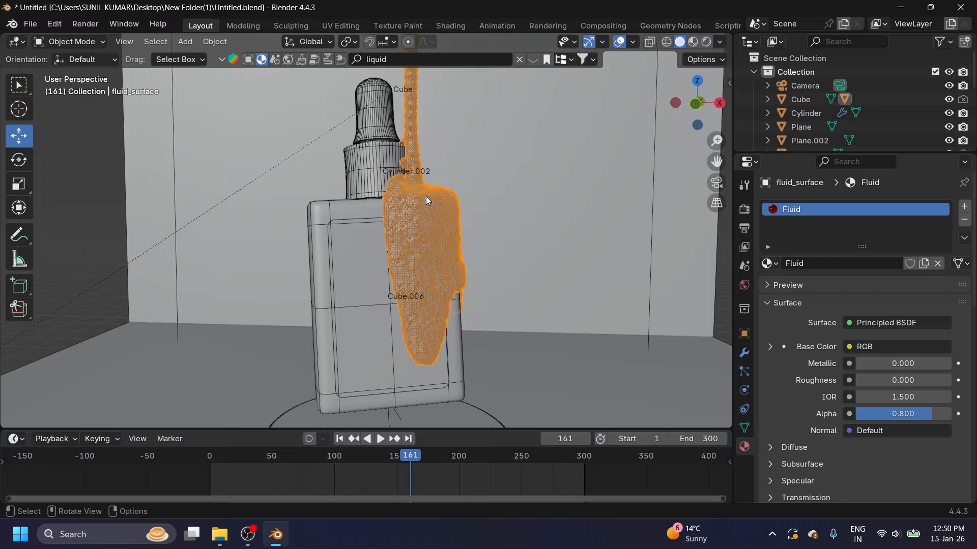
Step: Add an Environment Texture to the World color and load artist_workshop_4k.exr from the HDRi New folder
left_click(719, 305)
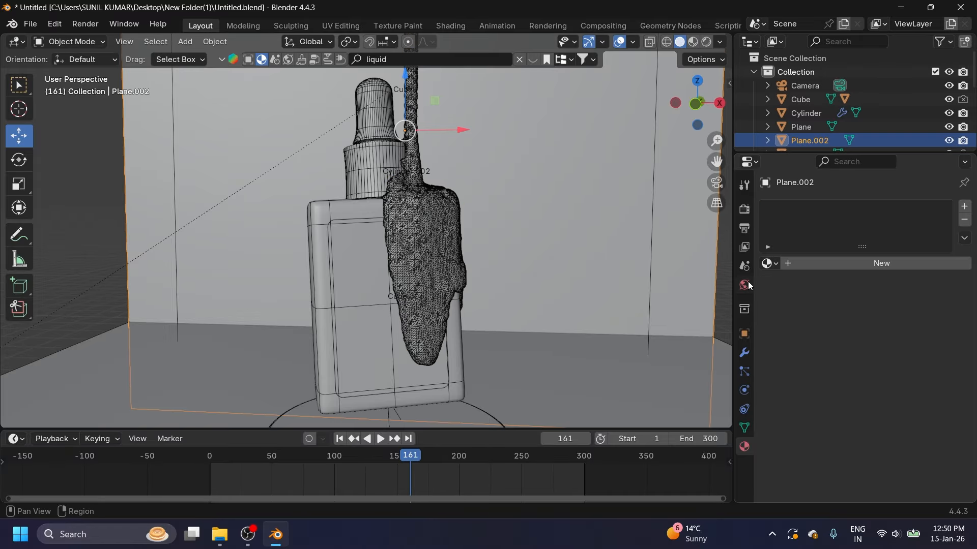
left_click(744, 285)
left_click(849, 296)
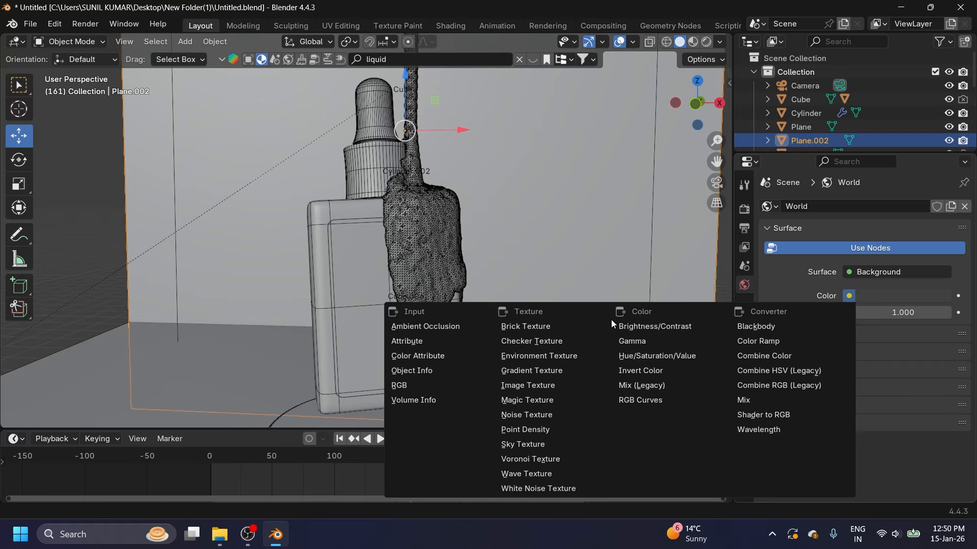
left_click(548, 354)
left_click(905, 307)
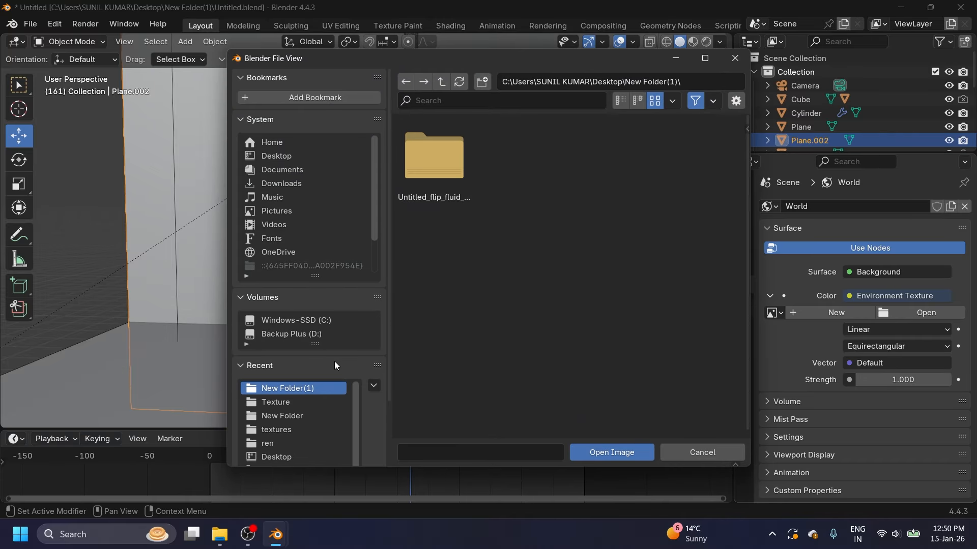
left_click(679, 177)
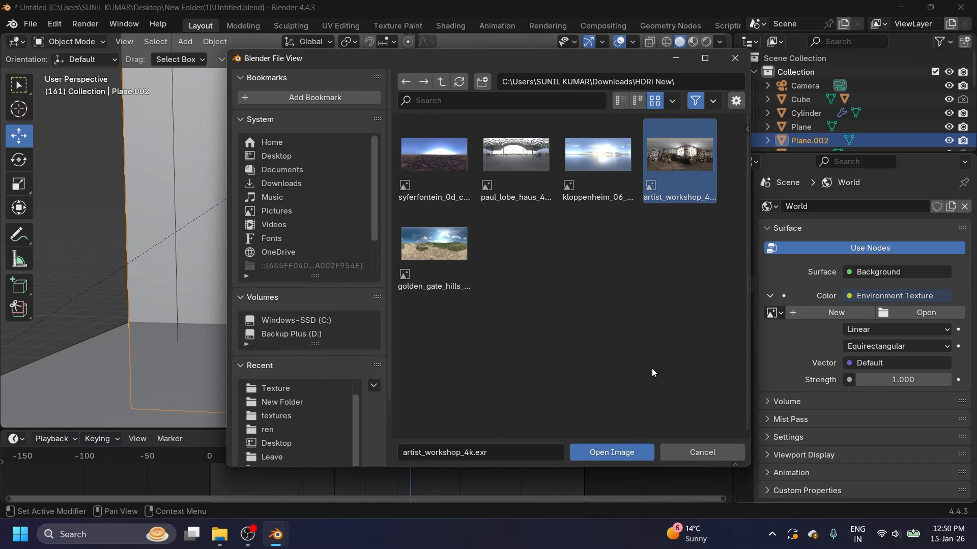
left_click(612, 451)
Step: Make the main Collection the active collection for new objects
scroll(545, 294, "down", 5)
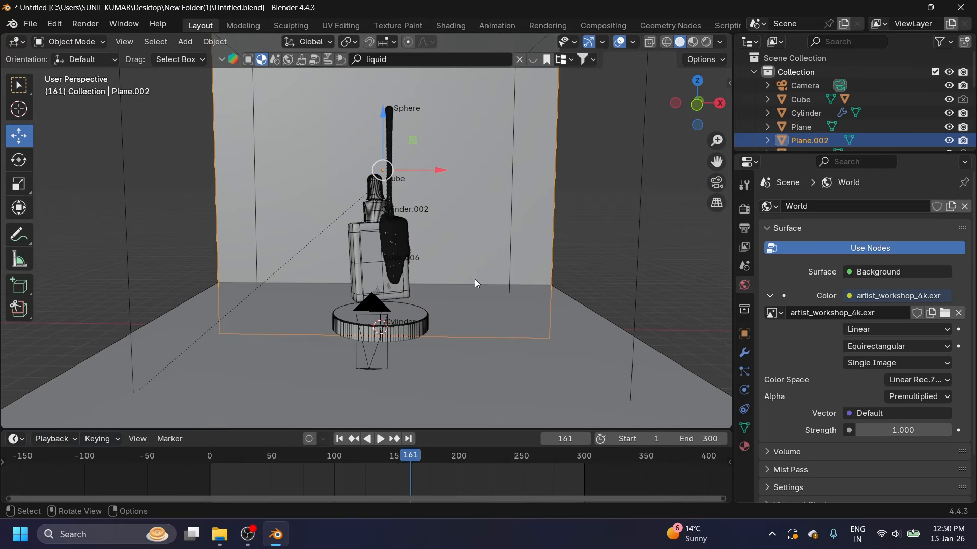
scroll(475, 279, "down", 3)
middle_click_drag(447, 301, 418, 326)
scroll(413, 312, "up", 2)
left_click(185, 41)
mouse_move(206, 60)
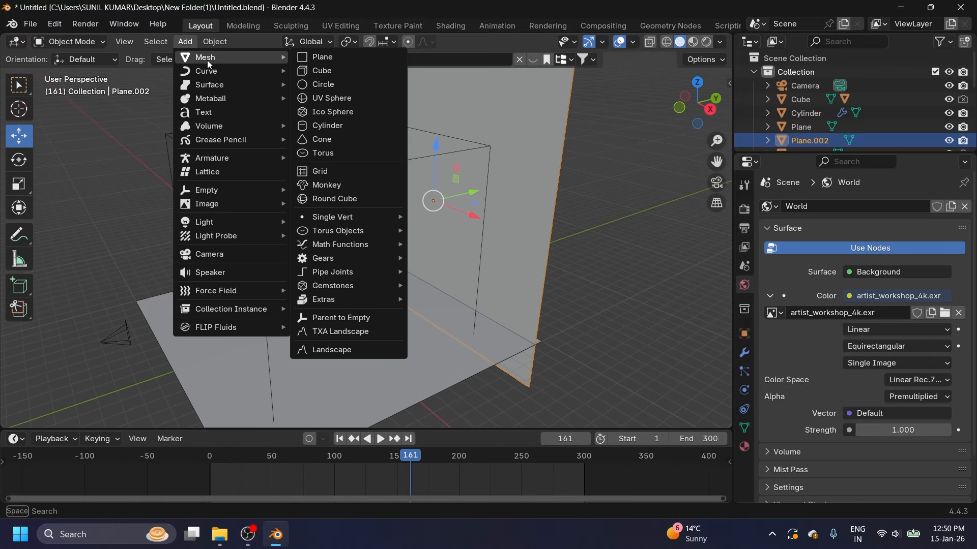
left_click(753, 72)
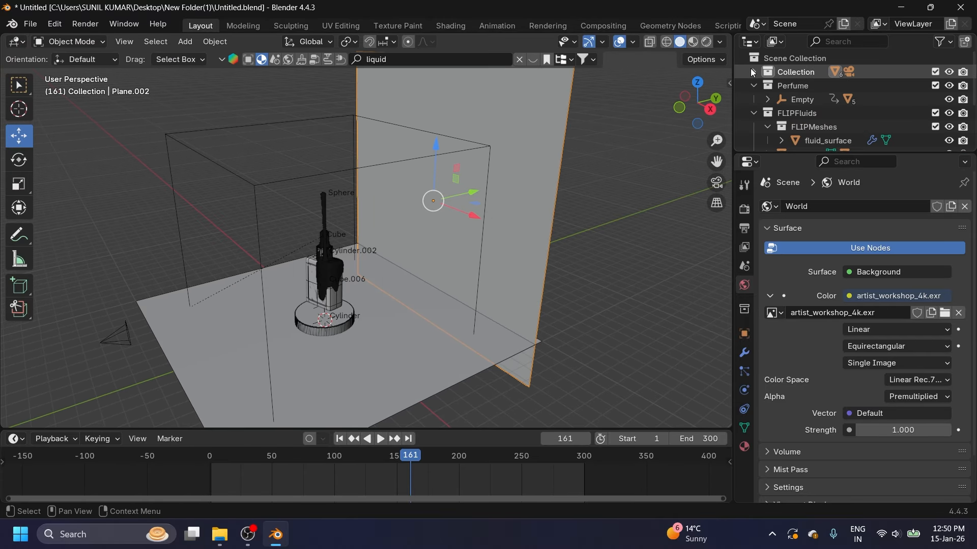
left_click(753, 72)
left_click(810, 76)
Step: Add an area light and raise it about 11.5 m along Z, above the bottle
left_click(186, 42)
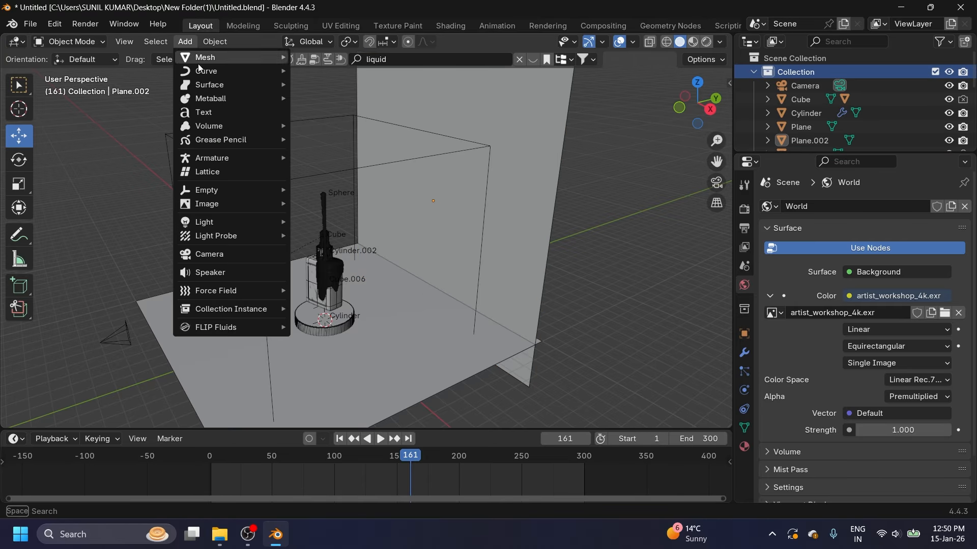
mouse_move(216, 242)
mouse_move(265, 221)
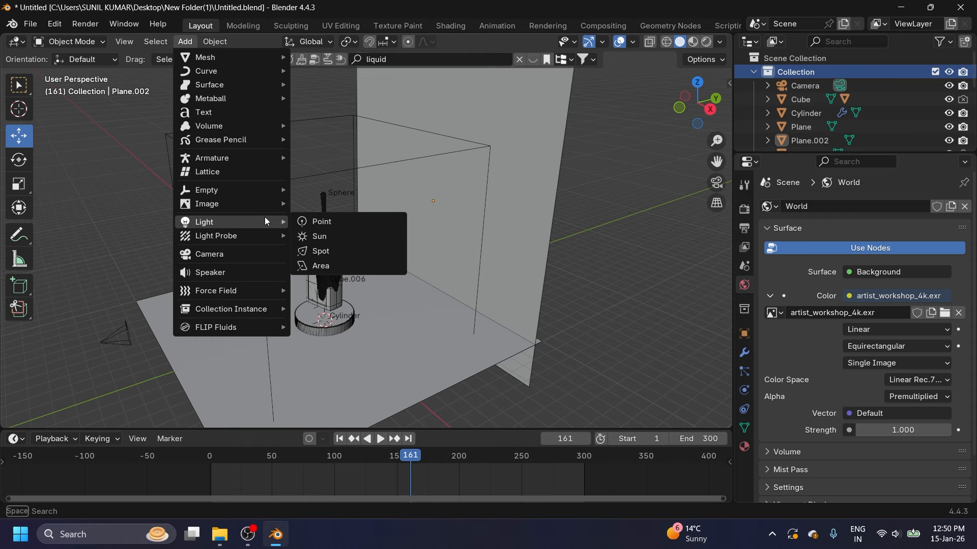
left_click(321, 265)
left_click_drag(326, 268, 318, 100)
Step: Switch the render engine to Cycles on GPU Compute and set the render max samples to 256
left_click(745, 391)
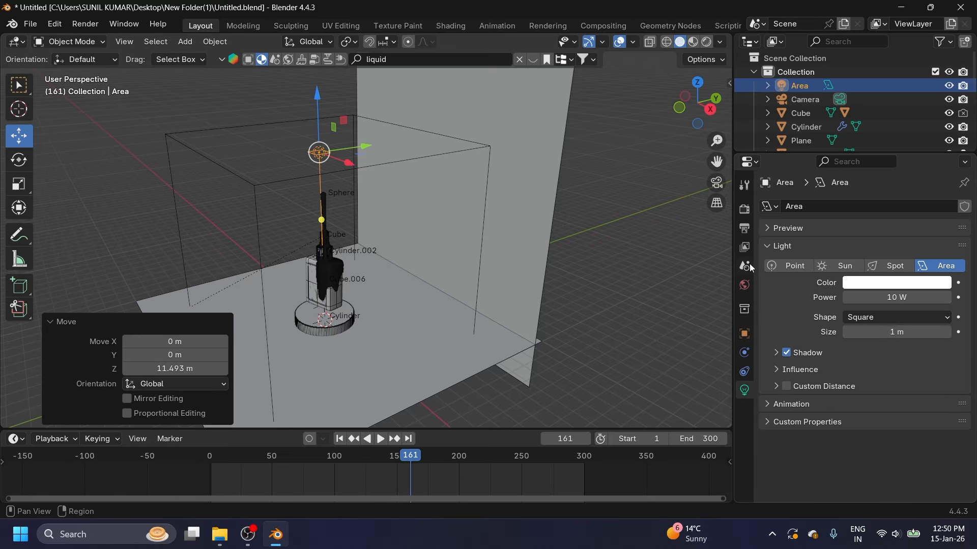
left_click(745, 211)
left_click(908, 206)
left_click(876, 254)
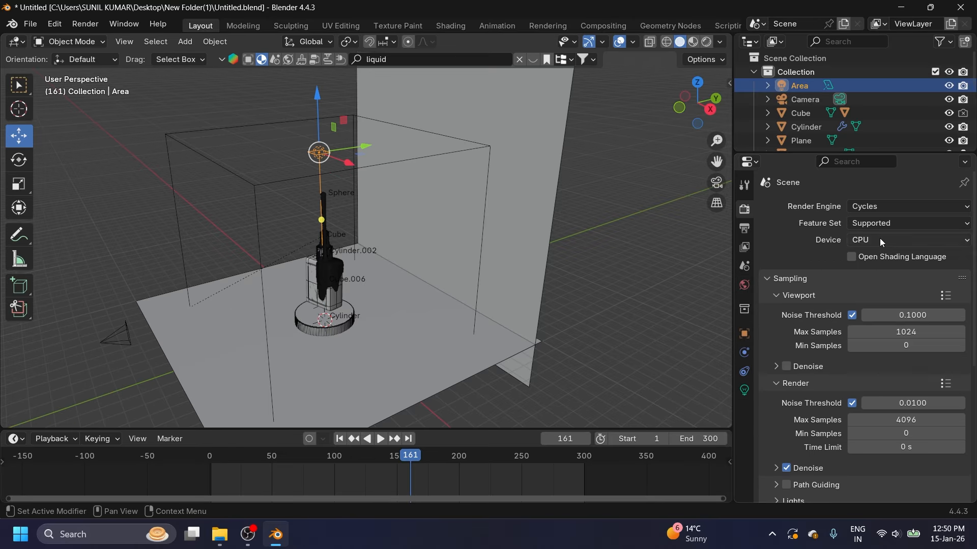
left_click(880, 240)
left_click(872, 272)
left_click(918, 420)
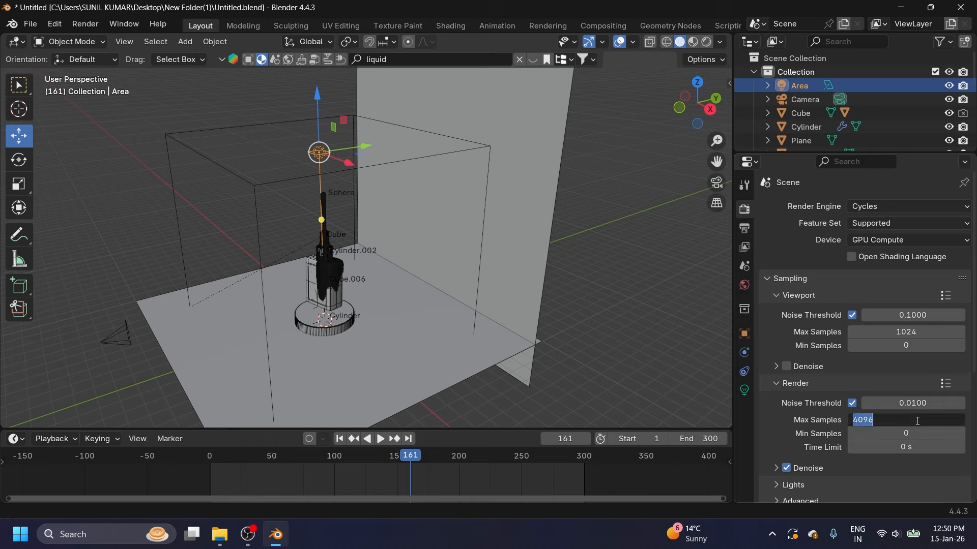
type("256")
key("Return")
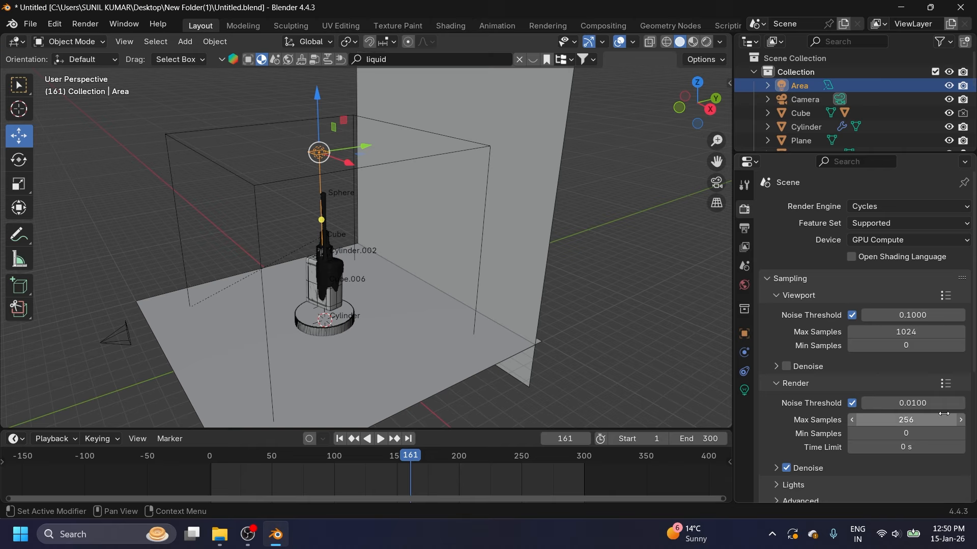
Step: Set the area light's power to 200 W and its size to 10 m
left_click(744, 390)
left_click(892, 298)
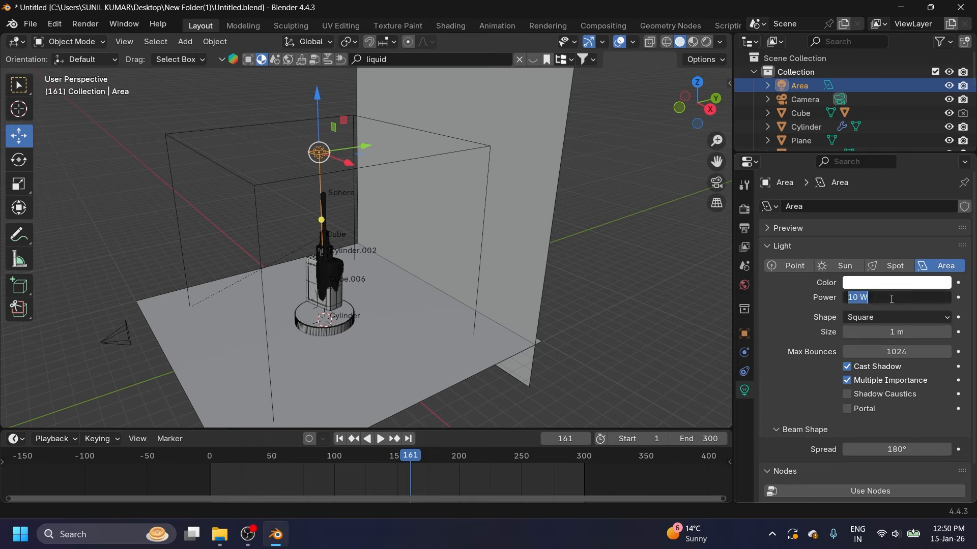
type("200")
key("Return")
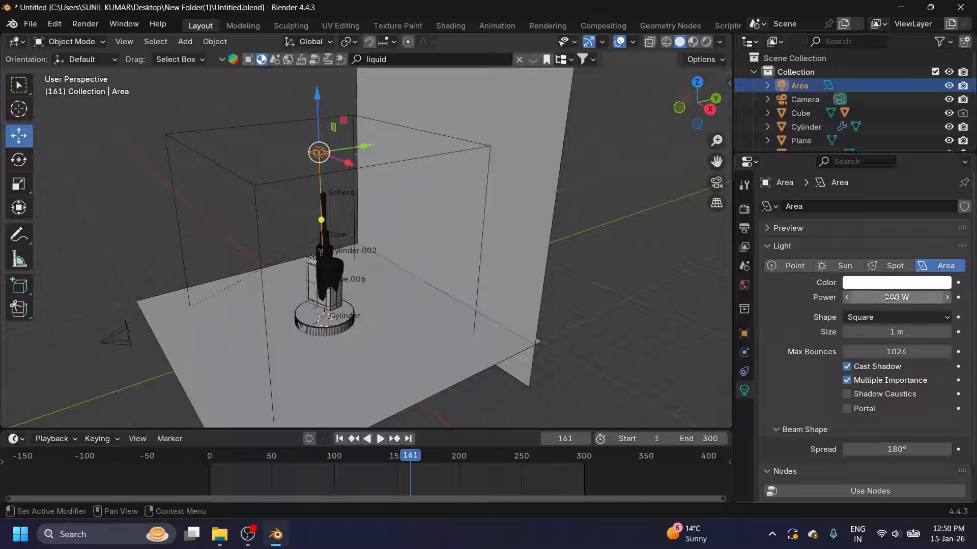
left_click(894, 331)
type("10")
key("Return")
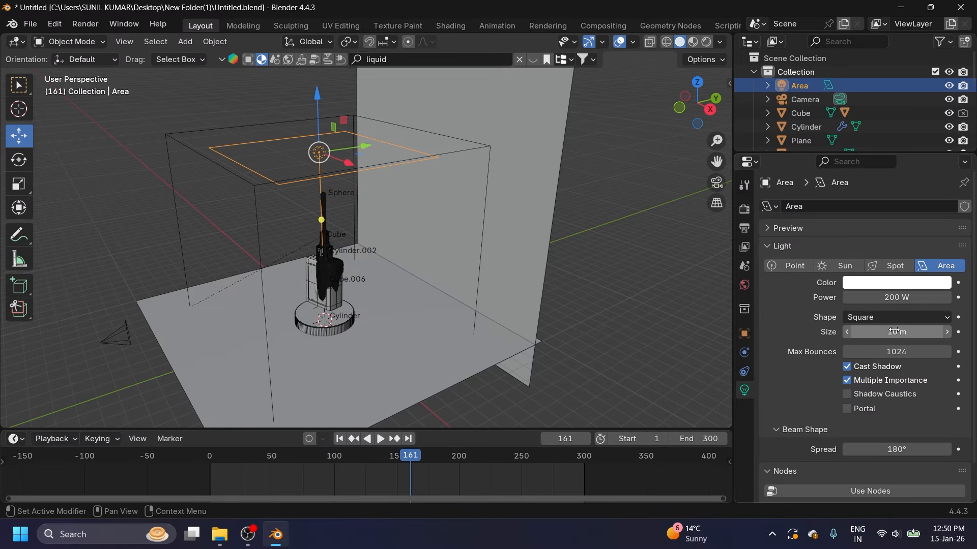
Step: Duplicate the area light and move the copy about 13.7 m along X, beside the set
middle_click_drag(448, 285, 466, 269)
scroll(450, 279, "down", 2)
left_click(477, 253)
left_click(377, 194)
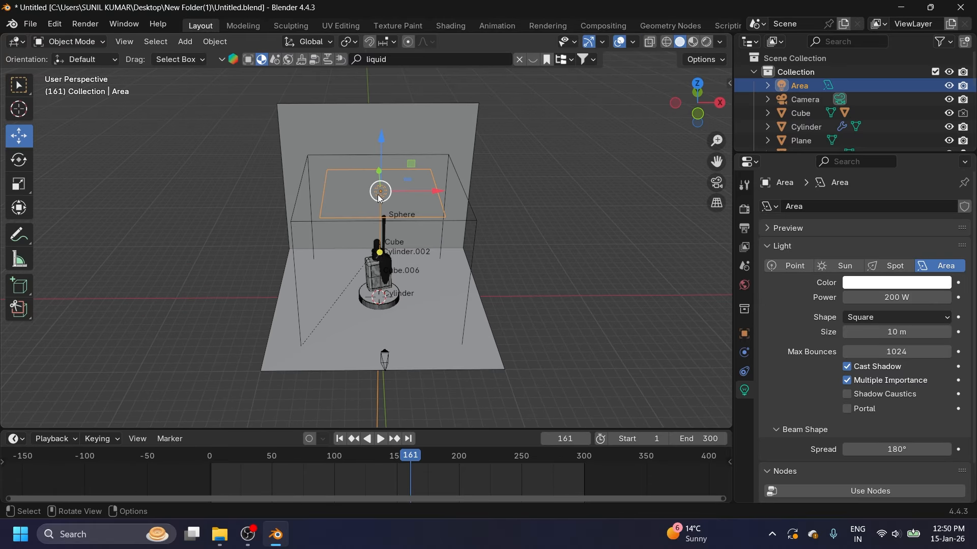
key("shift+d")
right_click(393, 182)
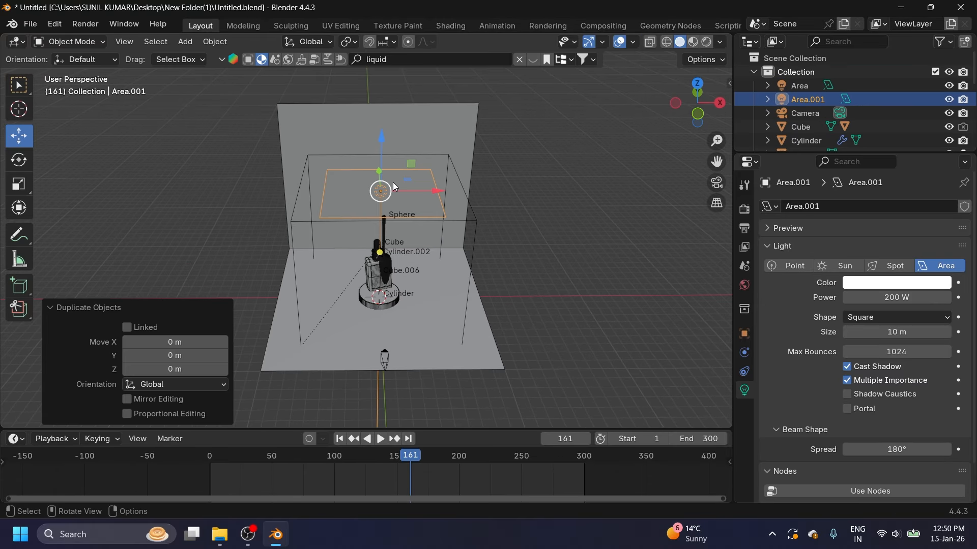
left_click_drag(432, 192, 534, 192)
middle_click_drag(534, 192, 524, 248)
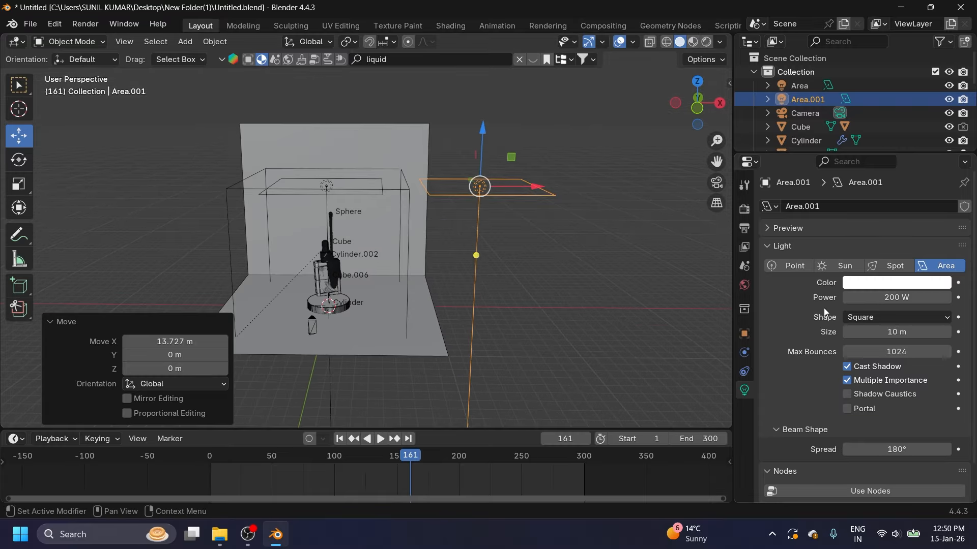
Step: Change the duplicated light's shape to Disk and aim it at the bottle, shifting it about 2.2 m closer along X
left_click(874, 324)
left_click(860, 360)
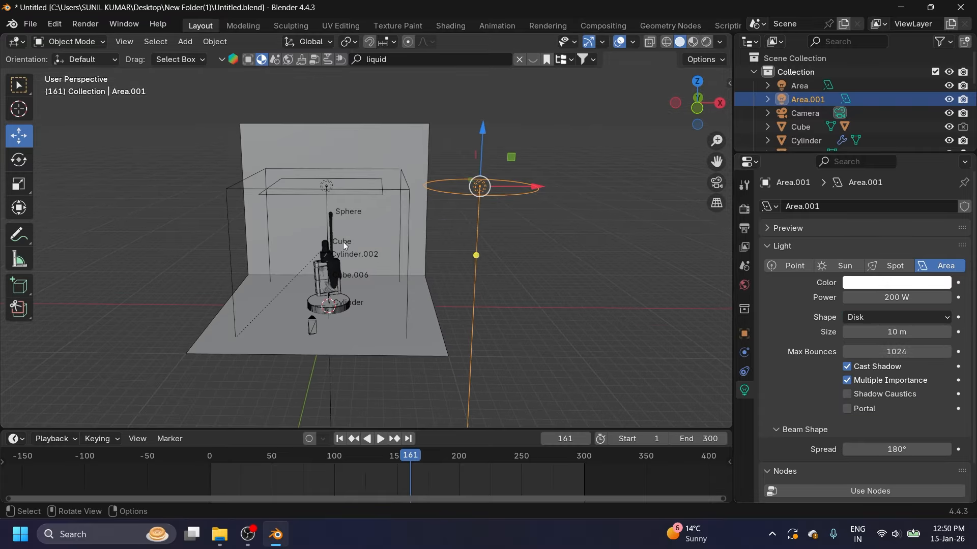
left_click(19, 161)
left_click_drag(504, 142, 478, 187)
left_click(19, 136)
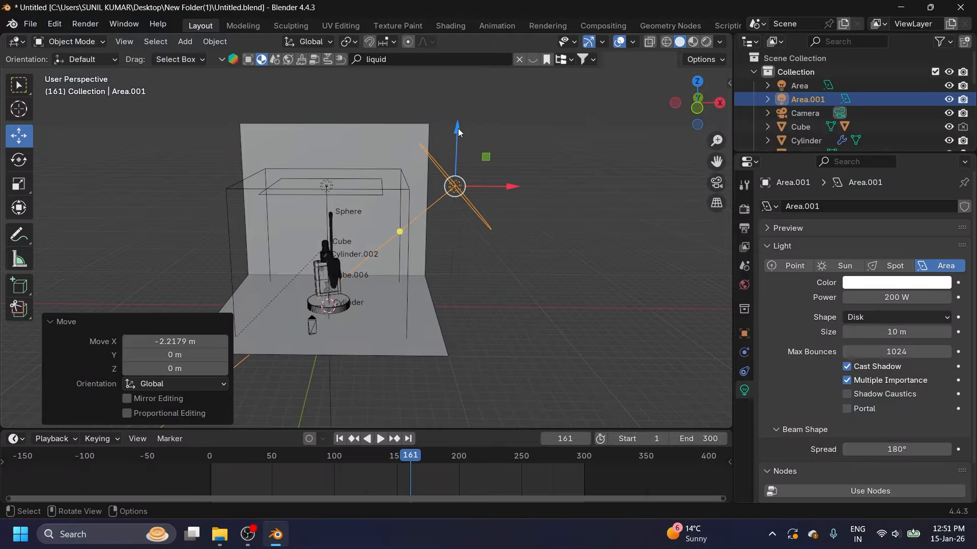
left_click_drag(458, 128, 462, 132)
middle_click_drag(481, 193, 474, 224)
scroll(477, 215, "up", 2)
left_click(474, 224)
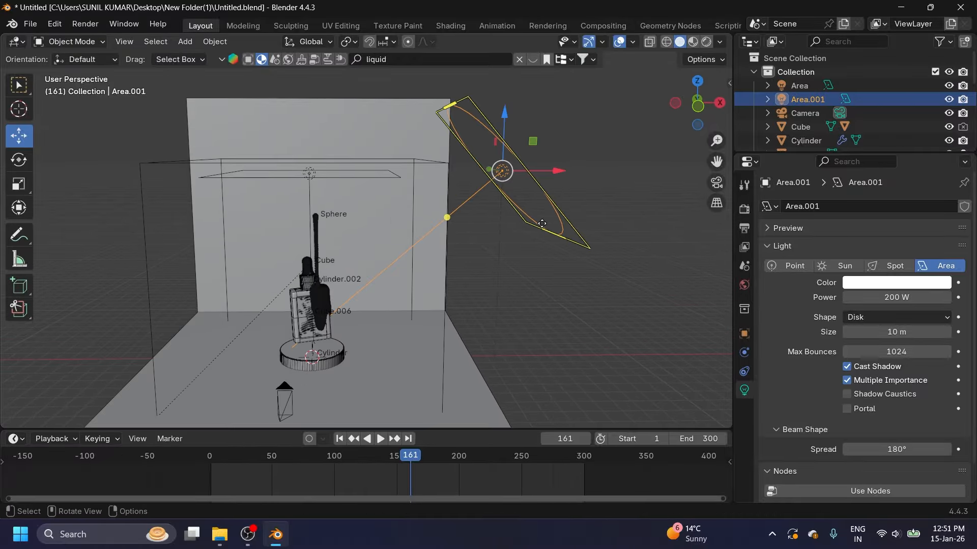
Step: Enable nodes for the disk light in the Shading workspace and connect an Image Texture with mapping to its Emission color
left_click(450, 26)
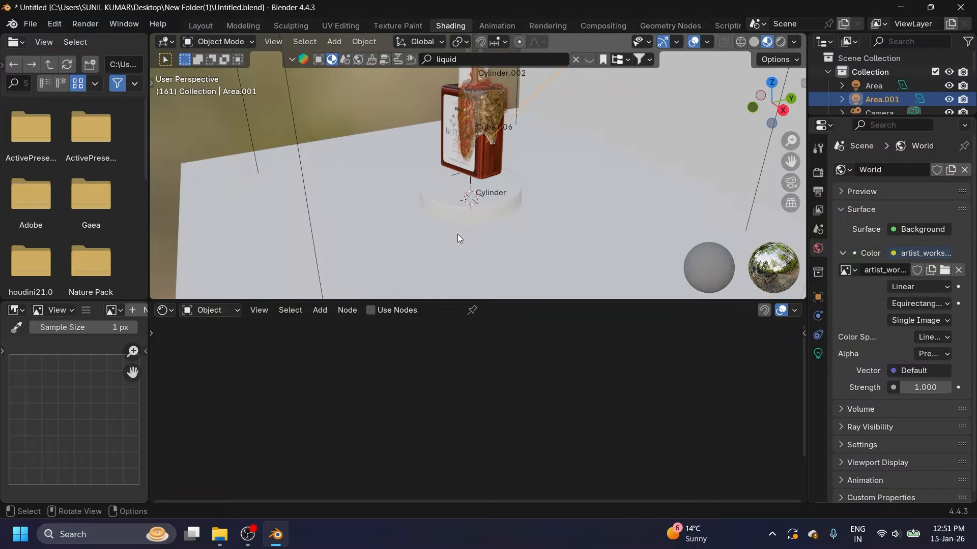
left_click(371, 310)
scroll(477, 127, "down", 3)
middle_click_drag(477, 126, 522, 128)
middle_click_drag(460, 390, 495, 465)
scroll(486, 453, "up", 3)
left_click(456, 356)
left_click(460, 362)
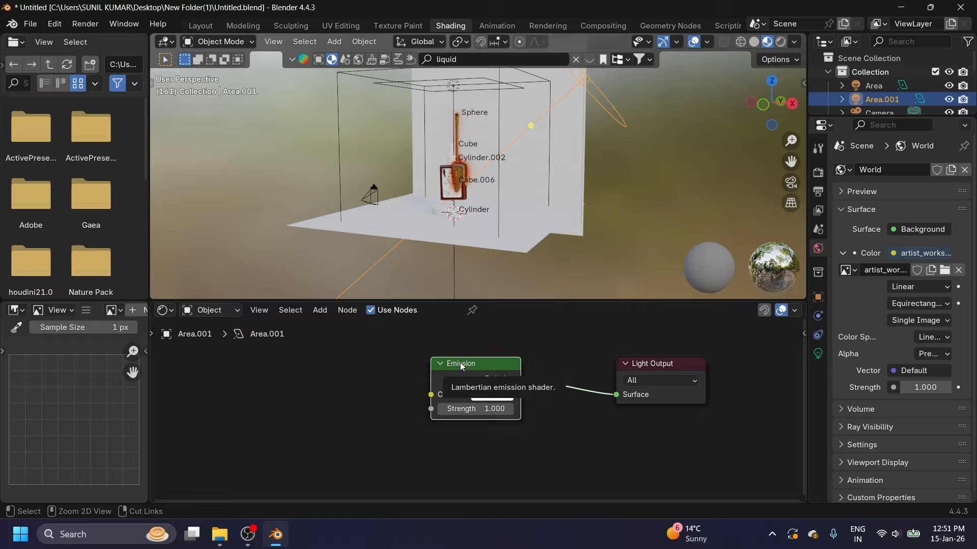
key("ctrl+t")
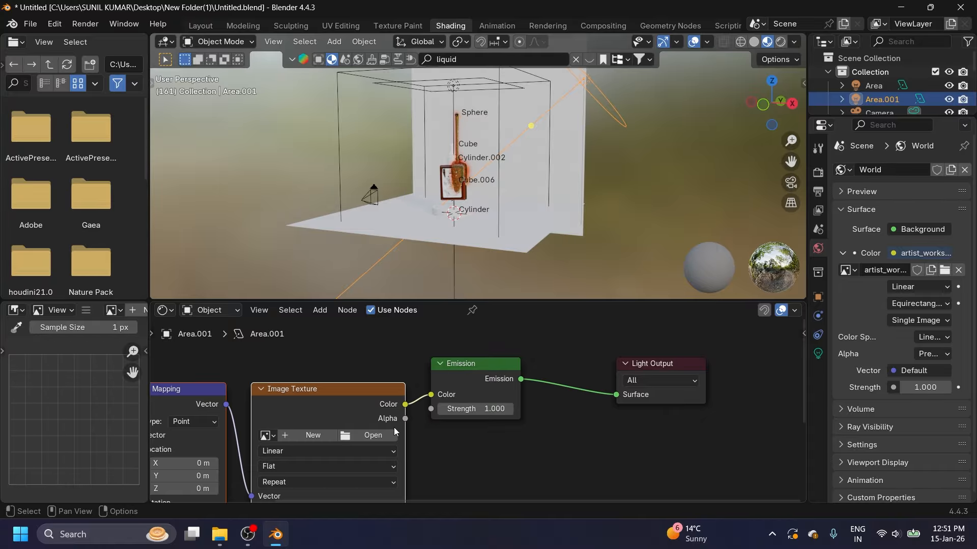
Step: Load Forest_10.jpg from the textures folder into the light's Image Texture and set the Emission strength to 10
left_click(374, 434)
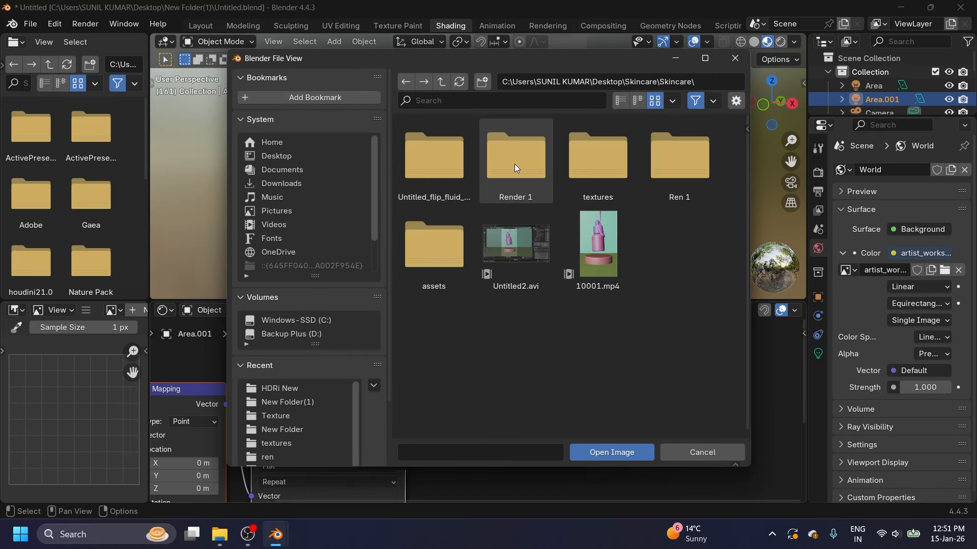
left_click(597, 160)
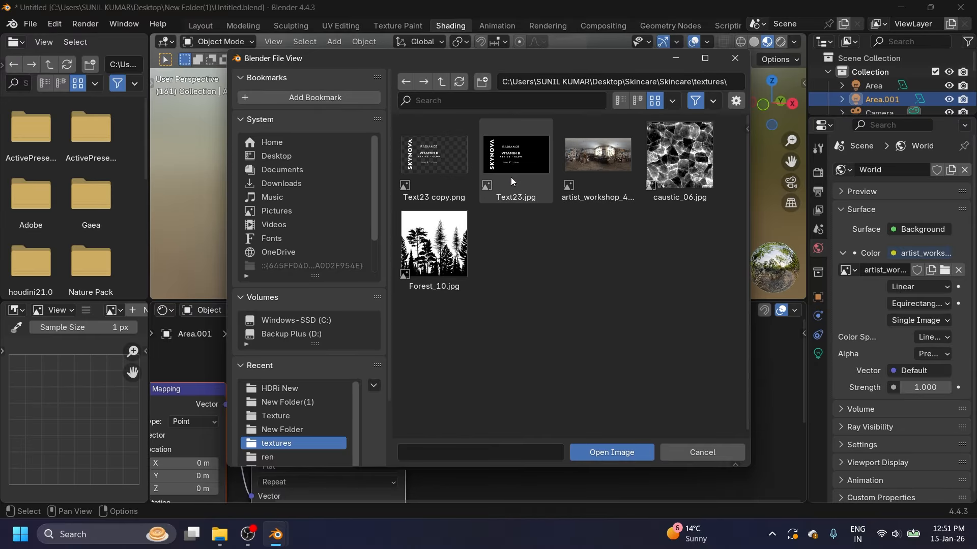
left_click(585, 450)
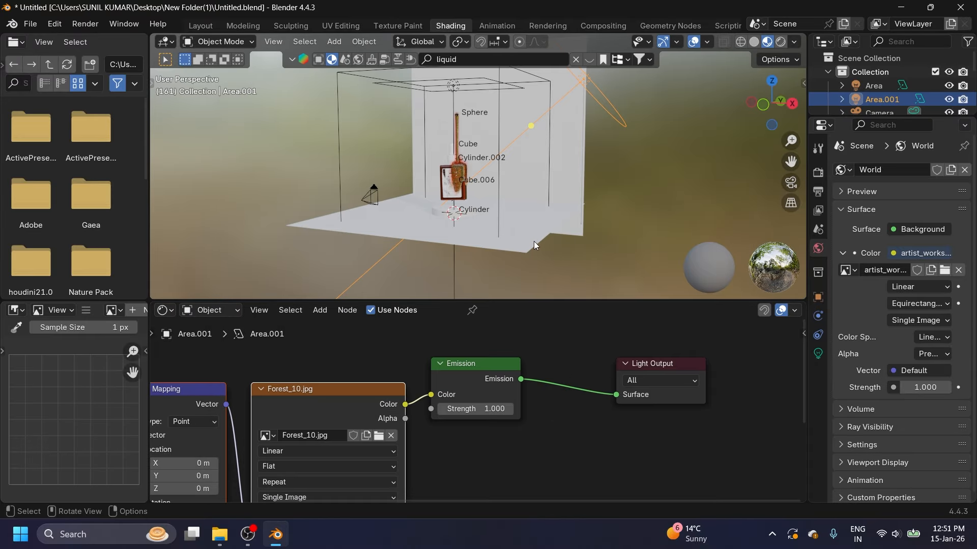
middle_click_drag(477, 228, 529, 283)
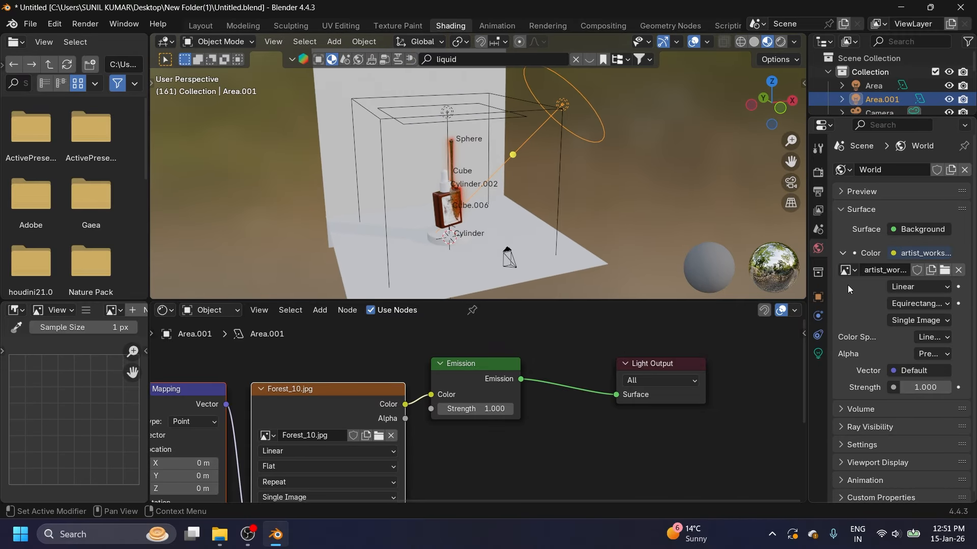
middle_click_drag(453, 423, 517, 417)
double_click(540, 403)
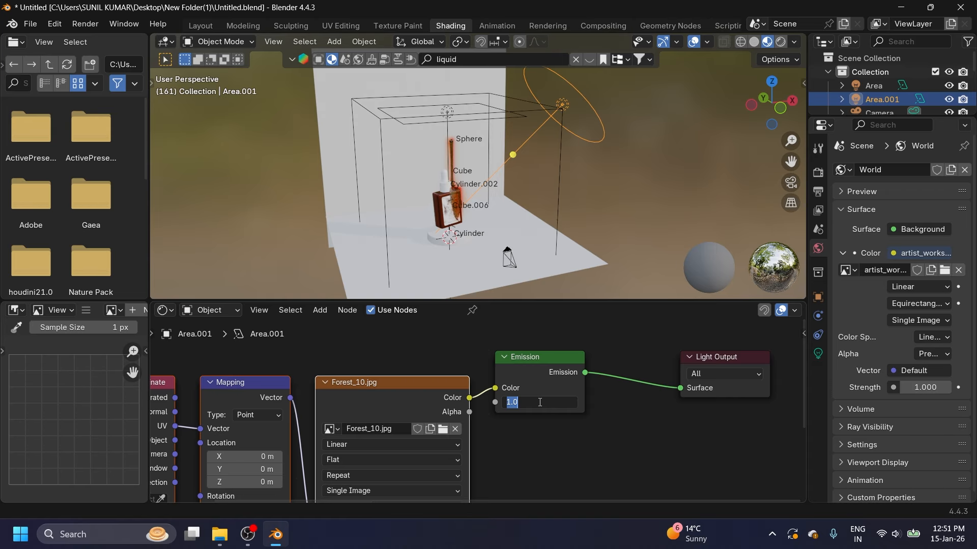
type("10")
key("Return")
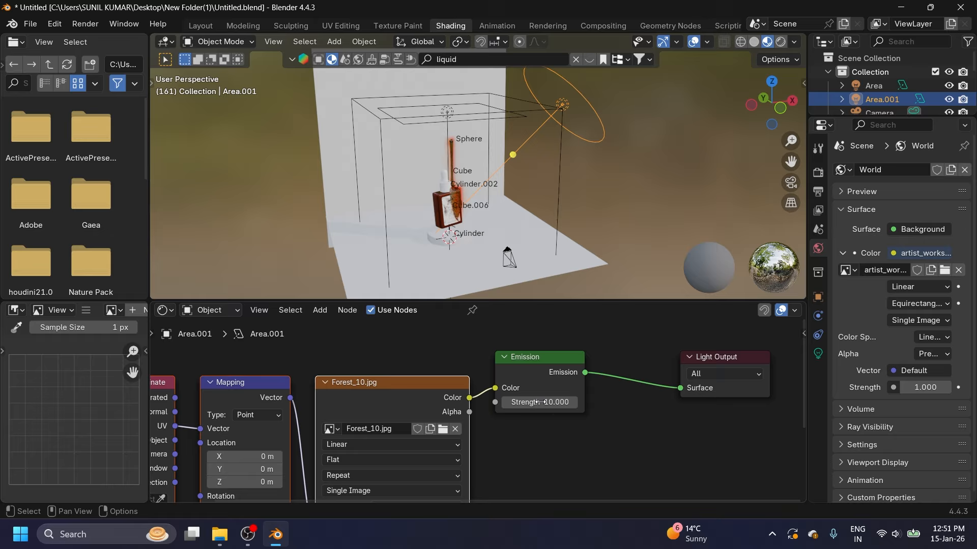
left_click(818, 354)
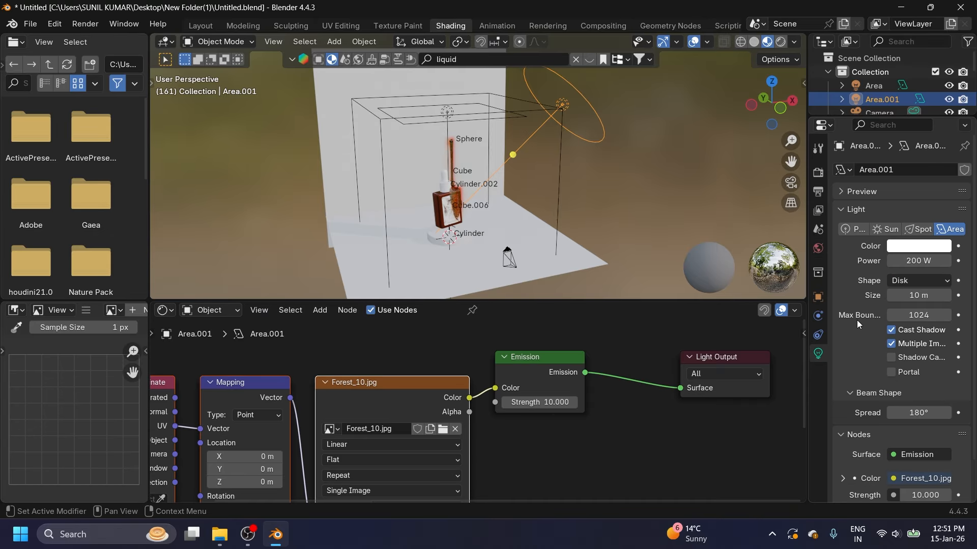
Step: Color the floor plane's material blue, with the Base Color at hue 0.66, saturation about 0.922 and value 0.8
left_click(569, 252)
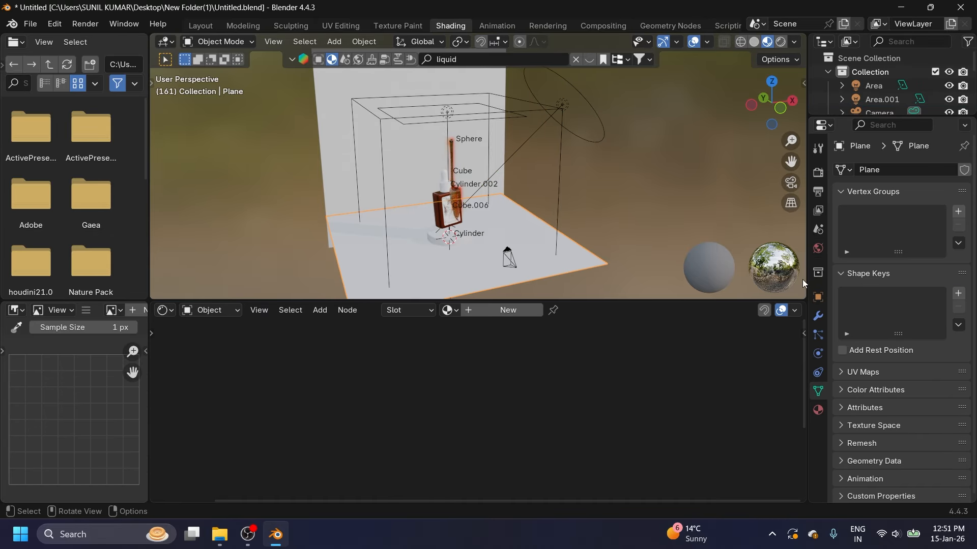
key("ctrl+Tab")
left_click(904, 227)
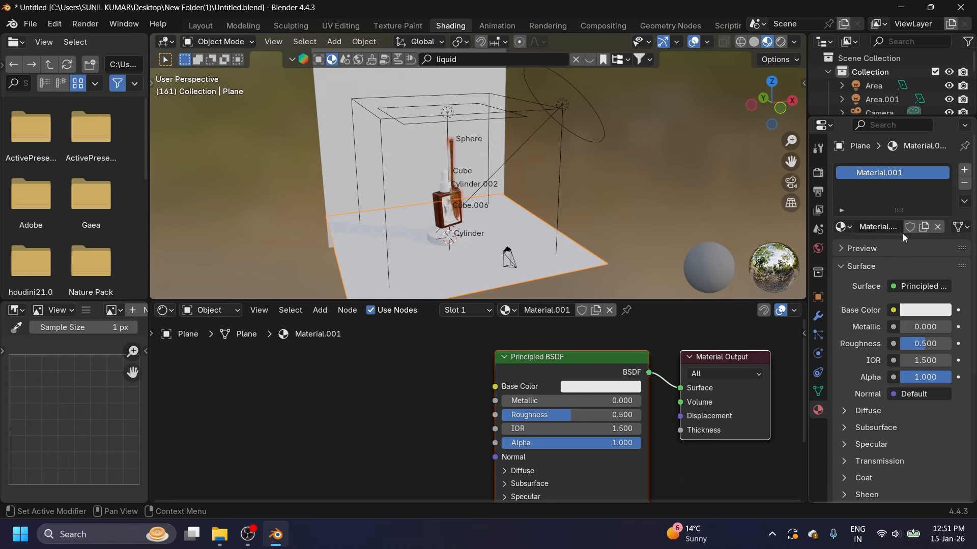
left_click(914, 309)
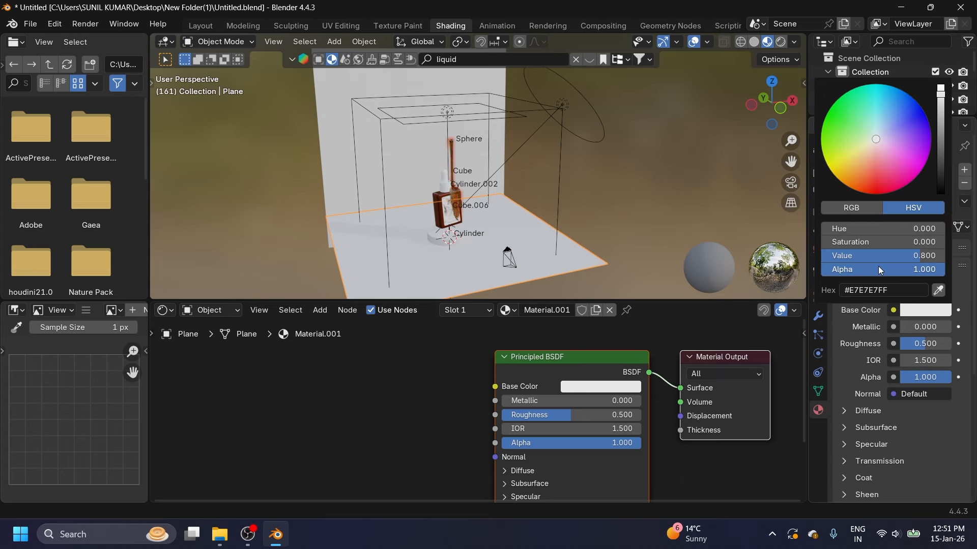
left_click(879, 226)
type("0.66")
key("Tab")
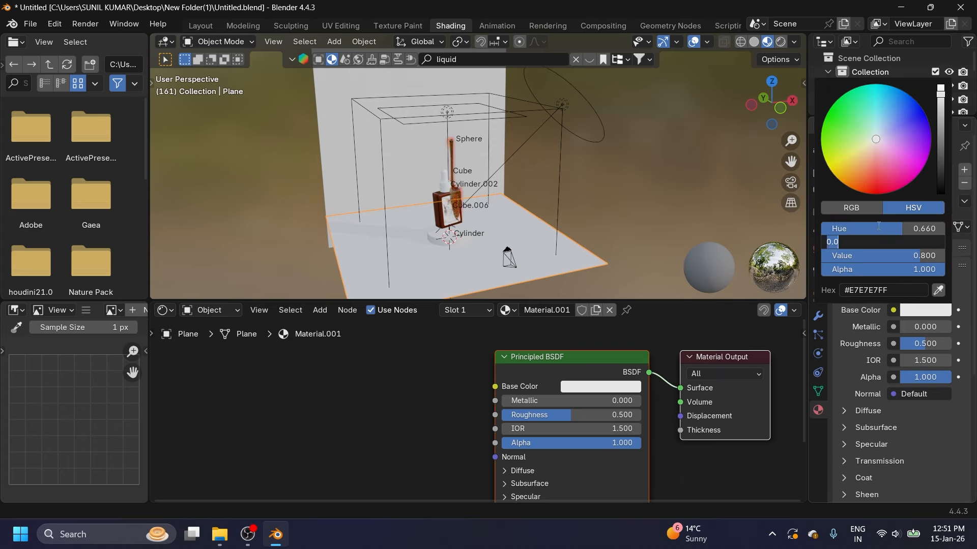
type("0.8")
key("Return")
left_click_drag(939, 242, 953, 242)
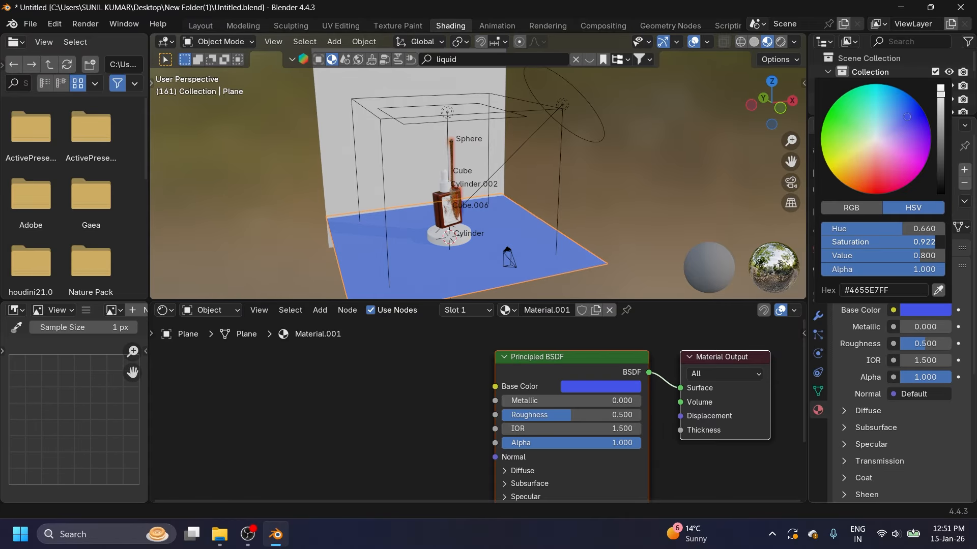
Step: Rename the floor's material BG and assign it to the back wall plane as well
left_click(870, 226)
type("B")
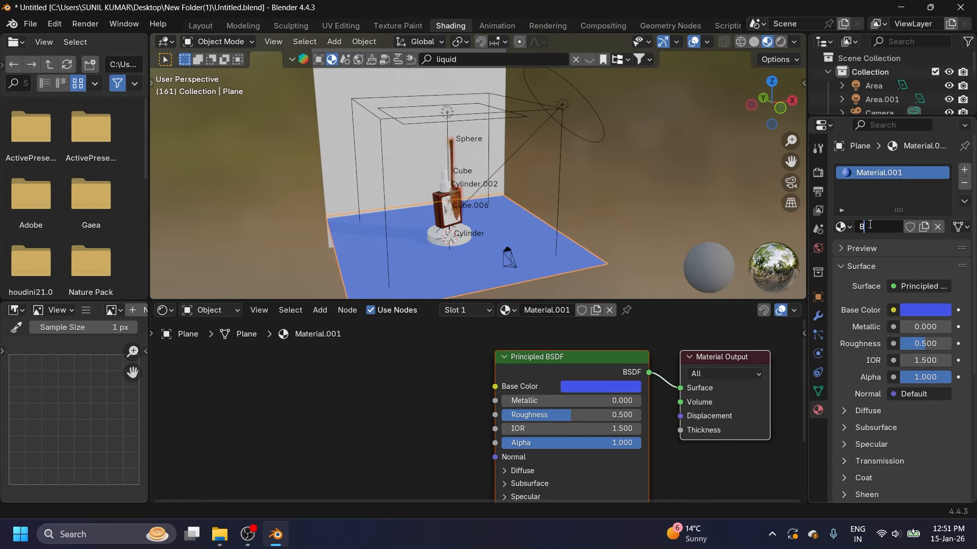
type("G")
key("Return")
left_click(340, 104)
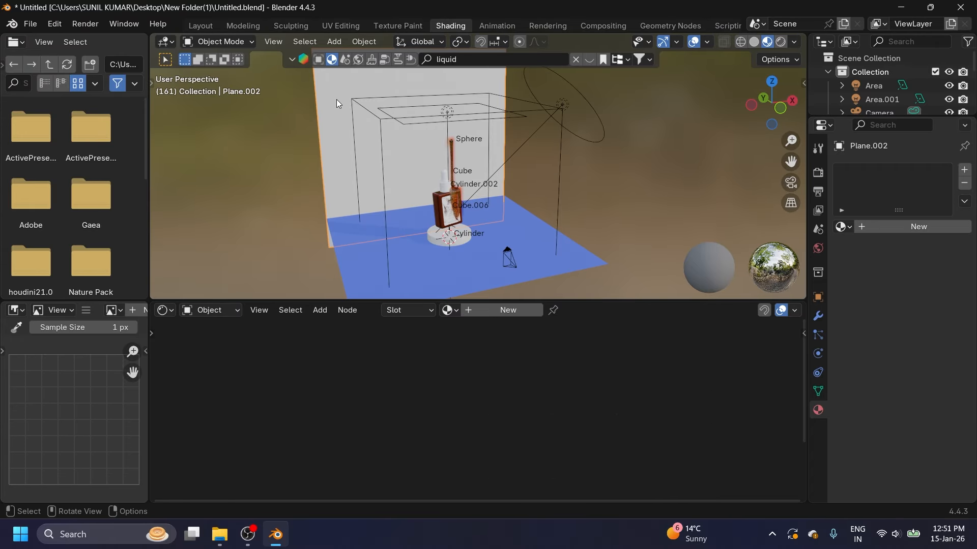
left_click(844, 227)
left_click(704, 251)
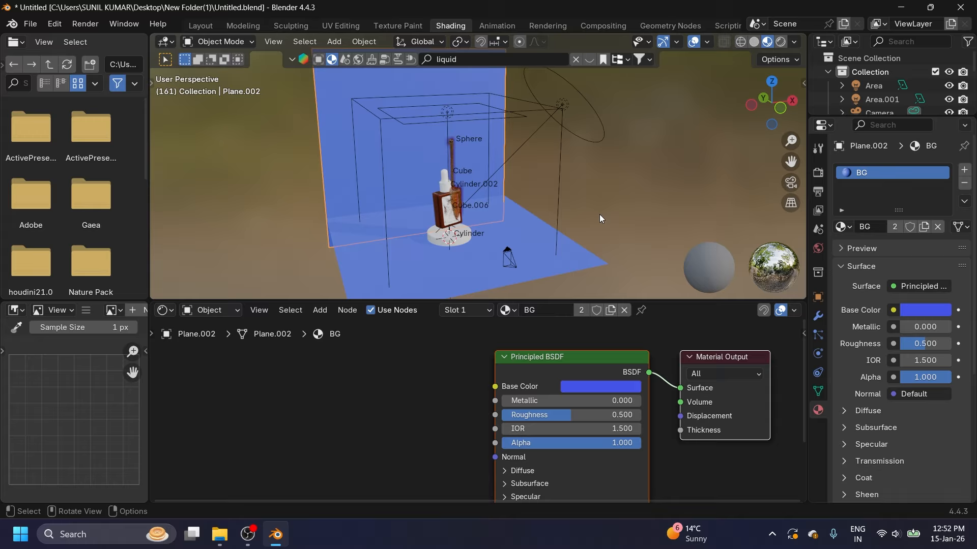
Step: Show the scene through the camera in rendered shading and set the disk light's beam spread to 1°
key("KP_0")
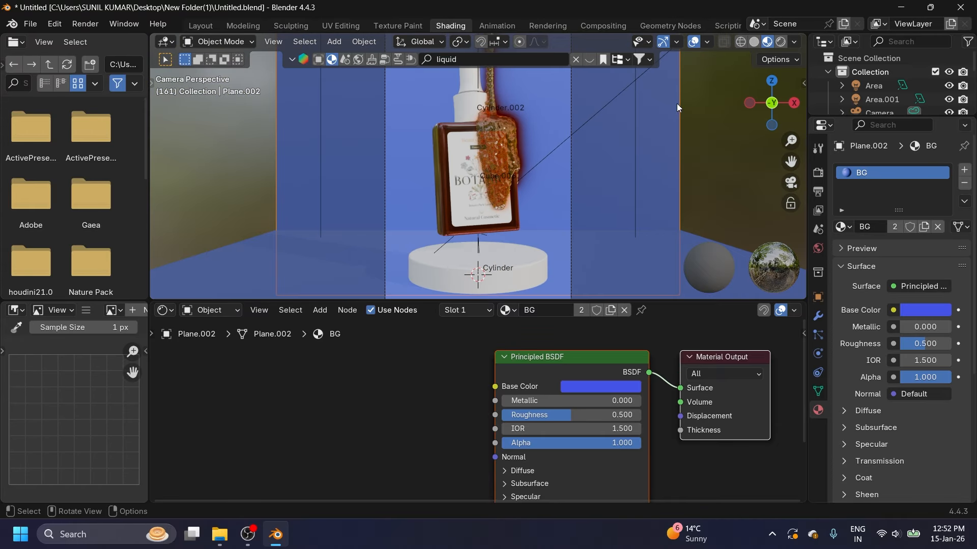
left_click(781, 42)
scroll(457, 172, "down", 2)
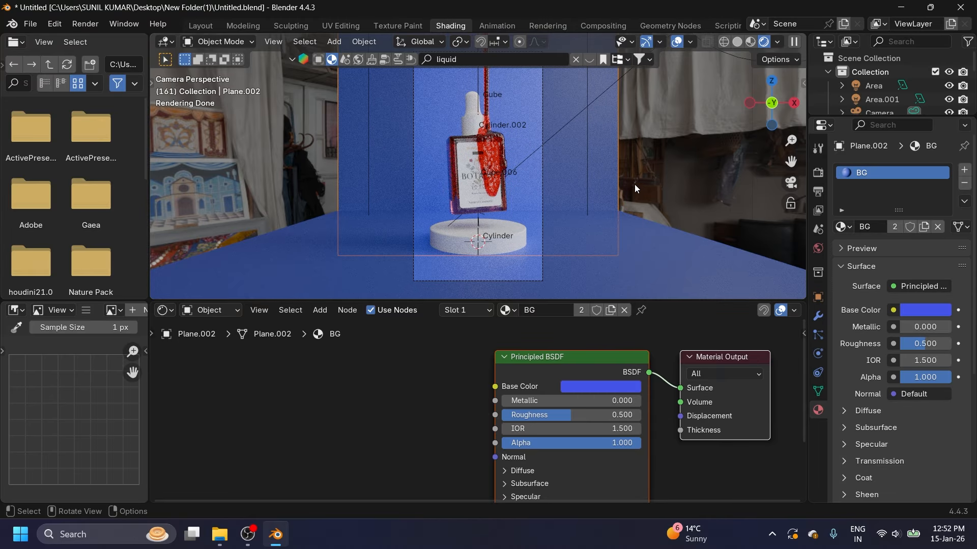
scroll(636, 175, "down", 2)
left_click(673, 92)
scroll(868, 414, "down", 2)
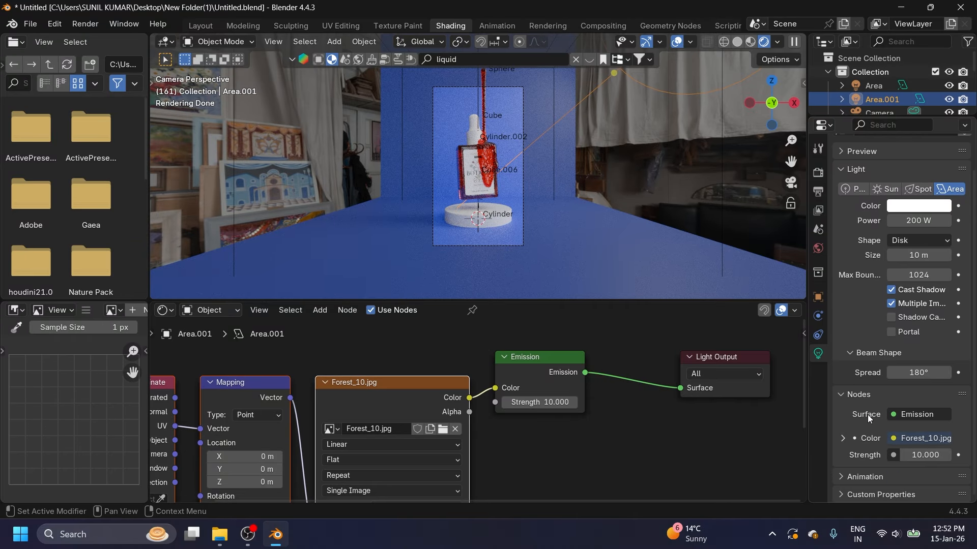
left_click_drag(918, 372, 914, 372)
type("1")
key("Return")
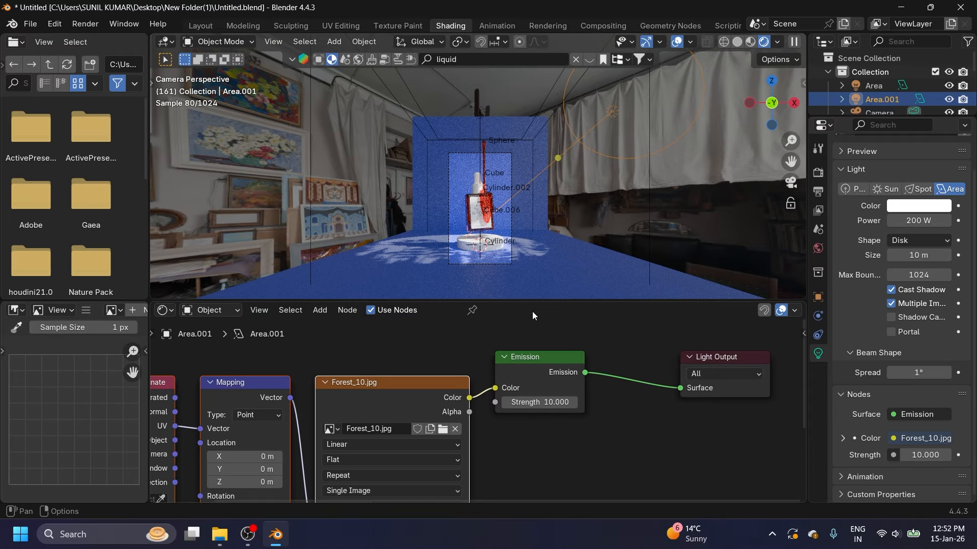
Step: Enlarge the 3D view and move the disk light along X, farther away from the bottle
left_click_drag(532, 302, 522, 400)
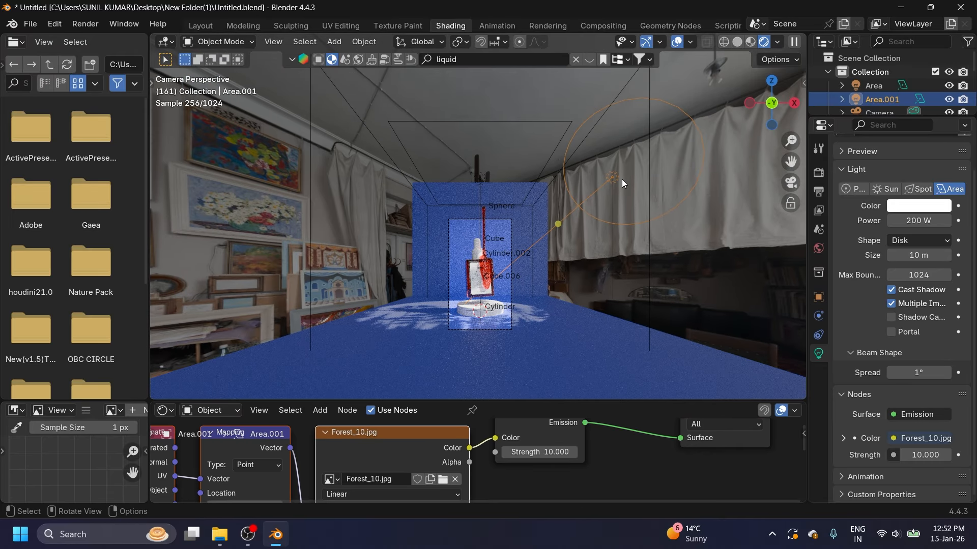
left_click(153, 84)
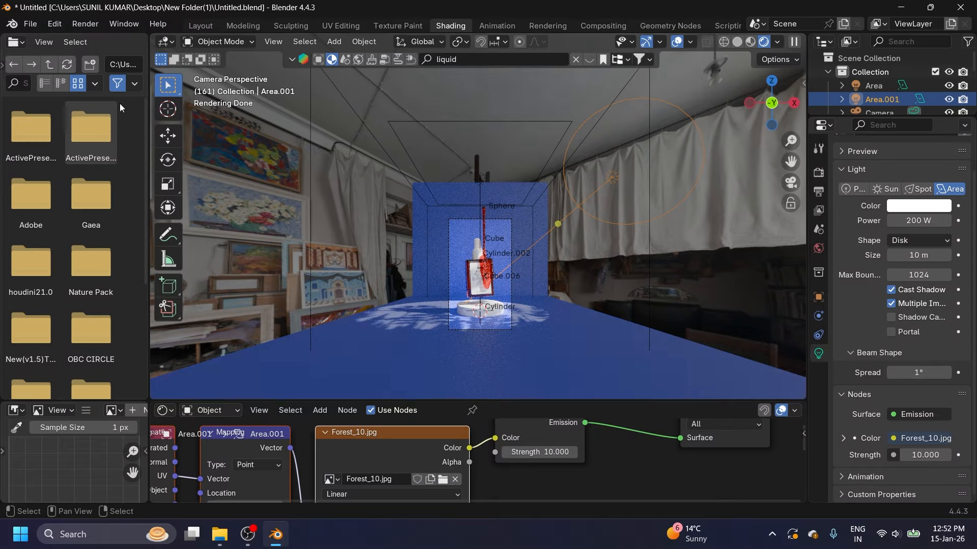
left_click(159, 136)
scroll(657, 264, "up", 3)
middle_click_drag(658, 264, 556, 229, "shift")
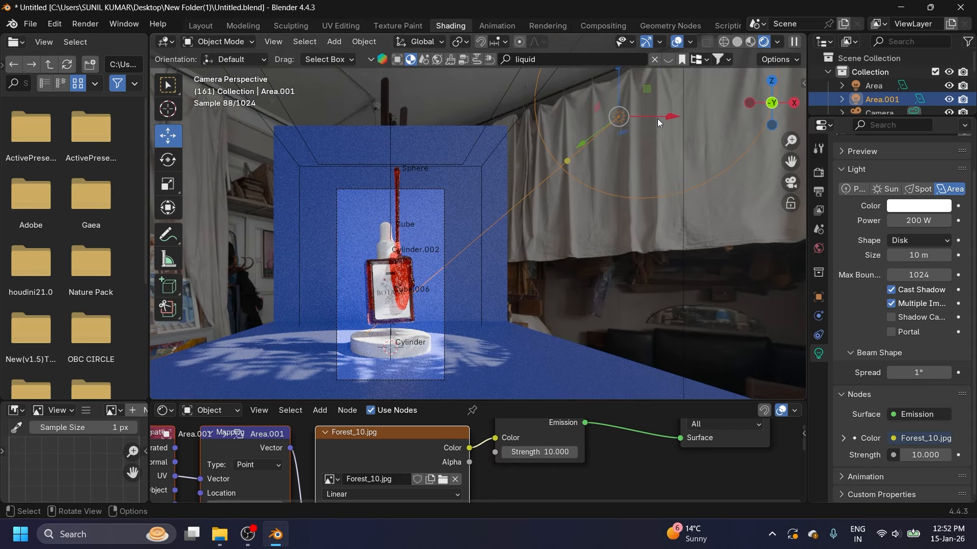
left_click_drag(657, 118, 700, 115)
scroll(401, 332, "down", 3)
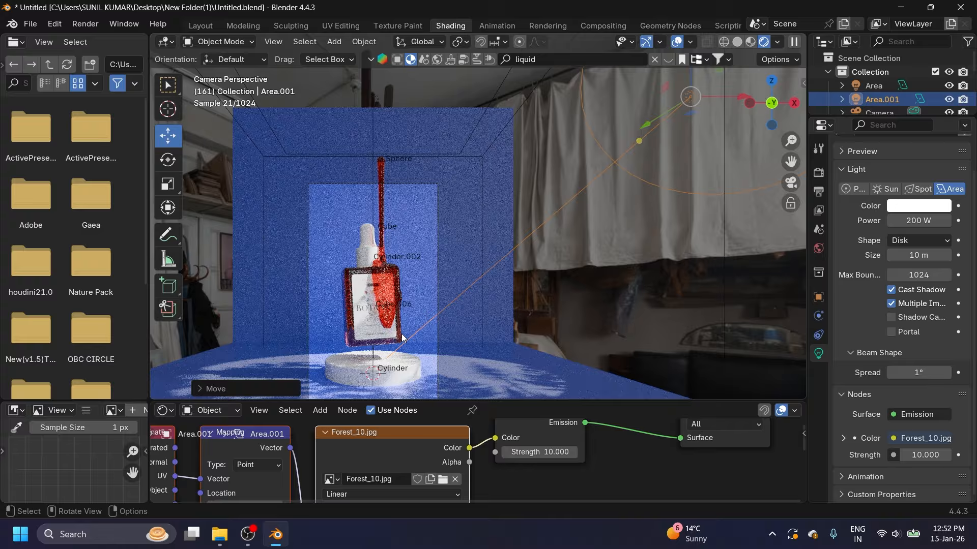
Step: Duplicate the disk light and move the copy along Y and X to about X 8.47 m, Y 6.82 m
middle_click_drag(401, 331, 463, 267)
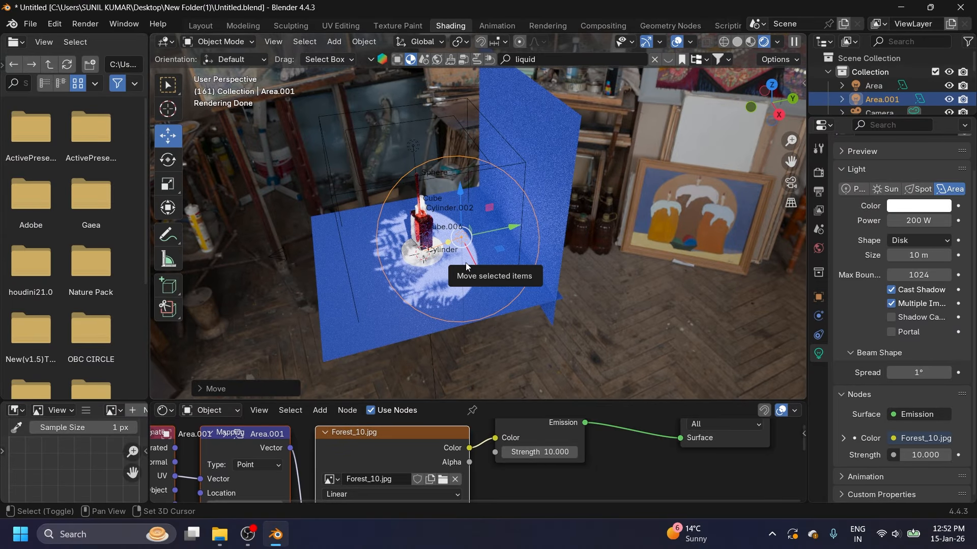
key("shift+d")
right_click(465, 263)
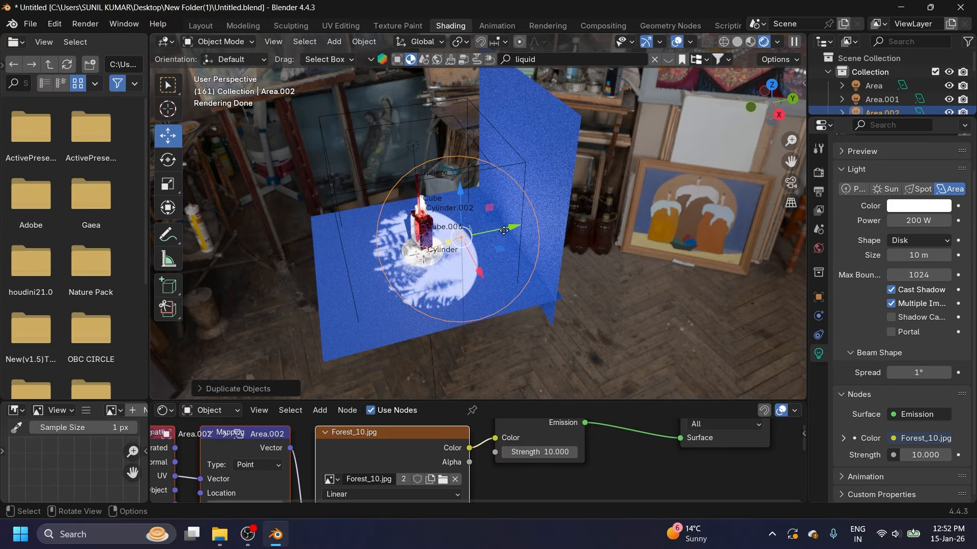
left_click_drag(494, 226, 604, 213)
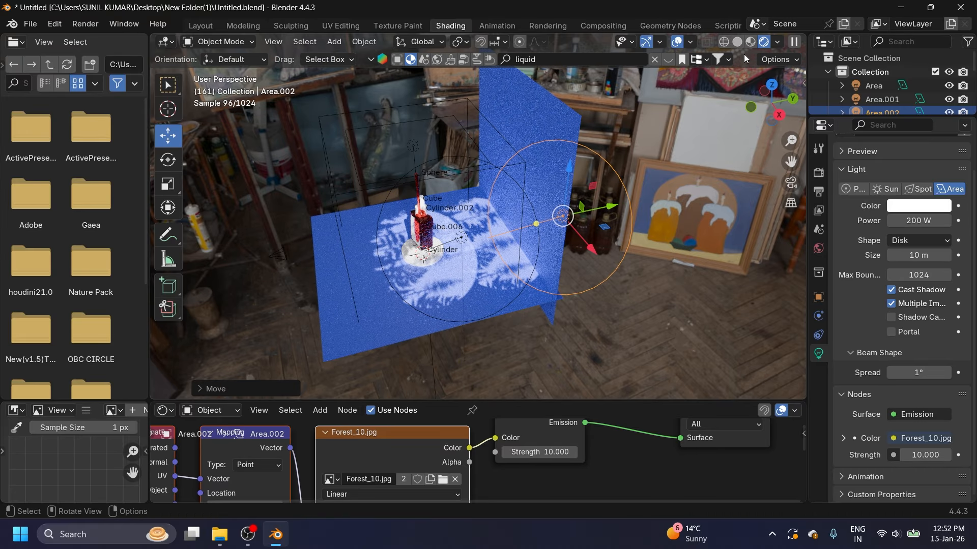
left_click(737, 42)
mouse_move(651, 119)
middle_mouse_down()
mouse_move(514, 280)
mouse_move(517, 243)
mouse_move(505, 242)
middle_mouse_up()
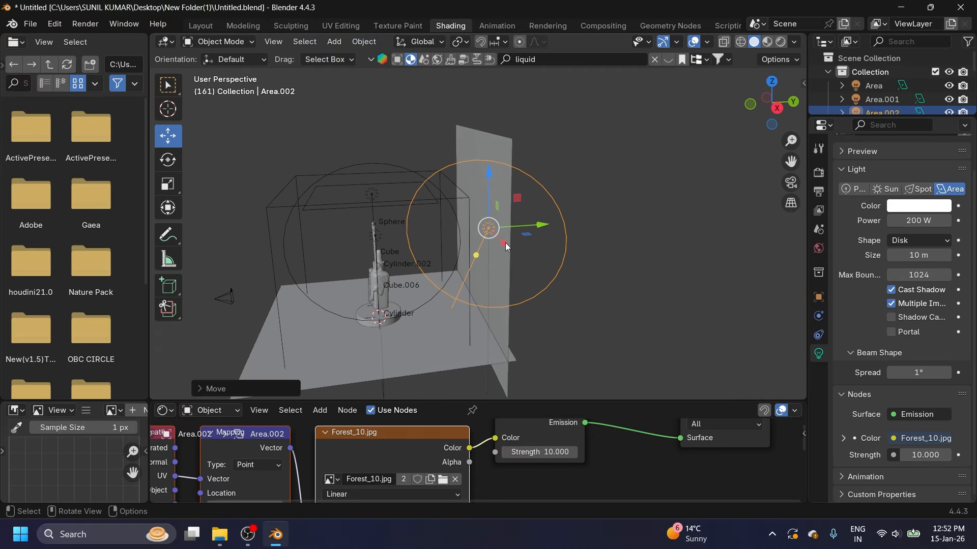
middle_click_drag(493, 188, 582, 215)
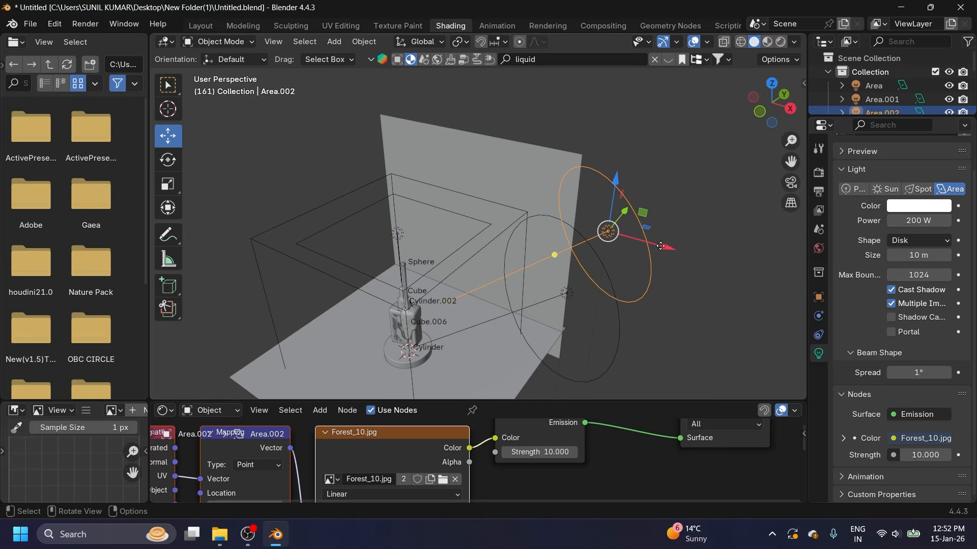
left_click_drag(660, 243, 605, 229)
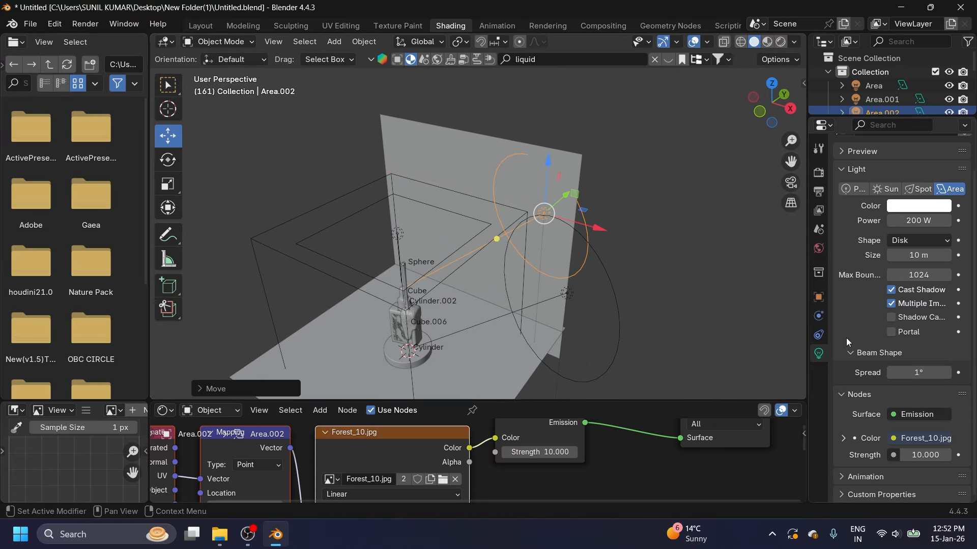
Step: Set the duplicated disk light's X rotation to 17°
left_click(816, 297)
left_click_drag(908, 215, 918, 215)
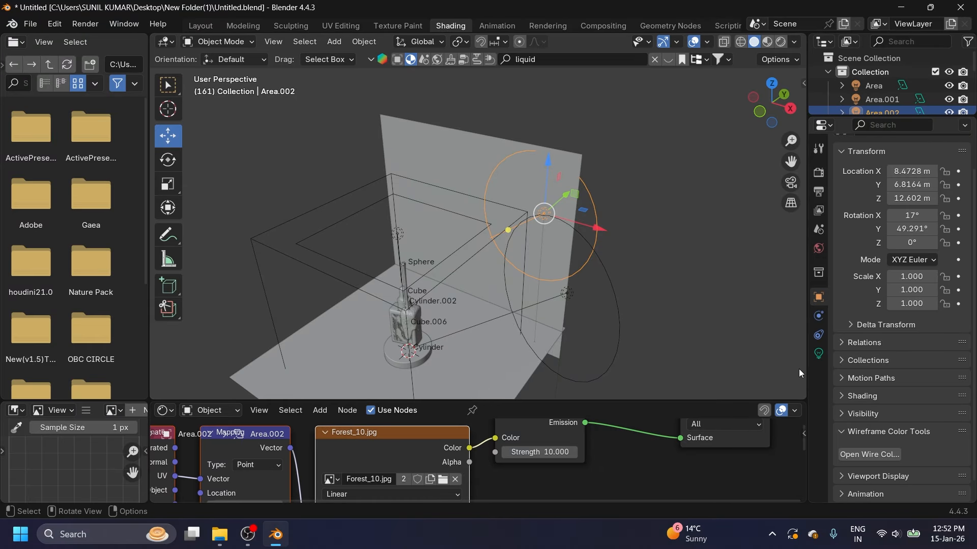
mouse_move(613, 300)
middle_mouse_down()
mouse_move(692, 260)
mouse_move(638, 312)
mouse_move(617, 314)
mouse_move(600, 295)
middle_mouse_up()
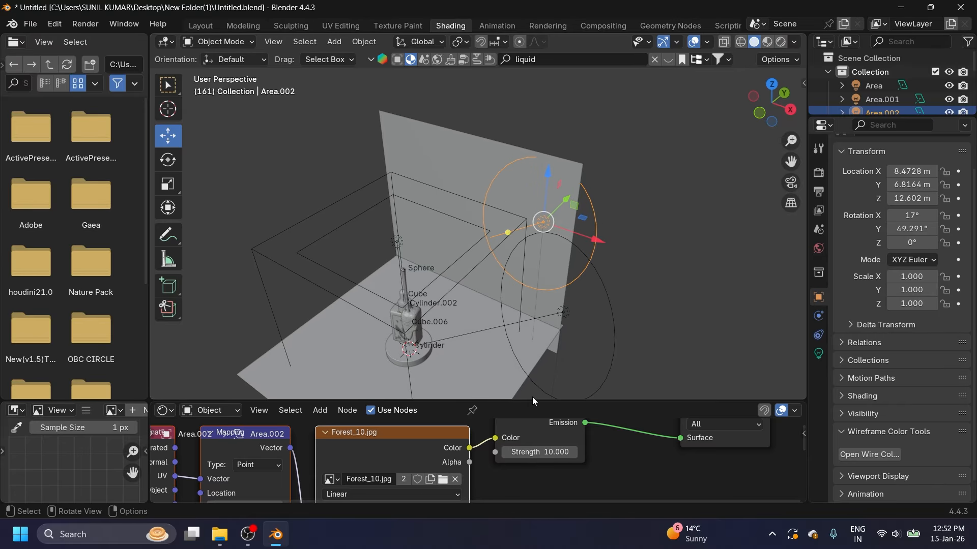
Step: Make the duplicated light's texture image single-user and replace it with caustic_06.jpg from the textures folder
left_click_drag(532, 401, 537, 244)
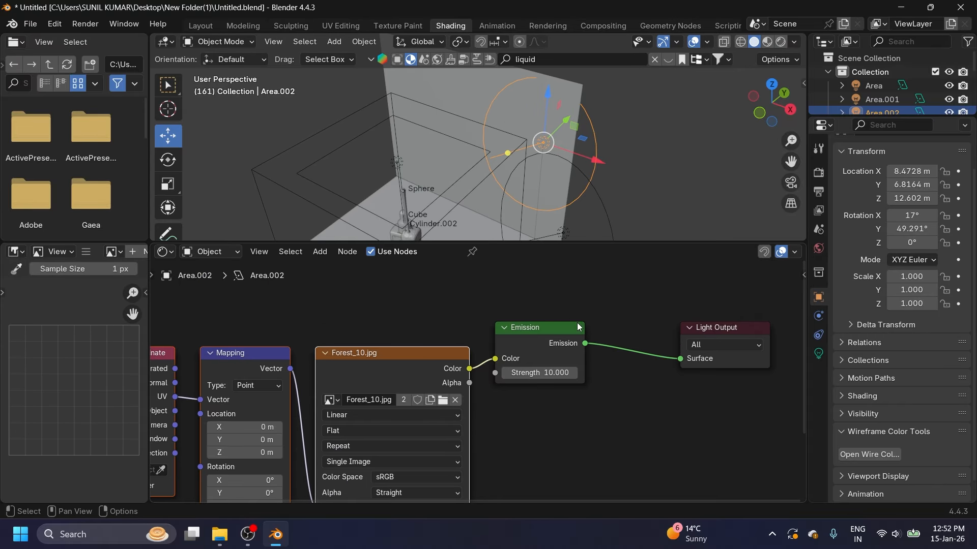
left_click(819, 355)
scroll(889, 317, "up", 2)
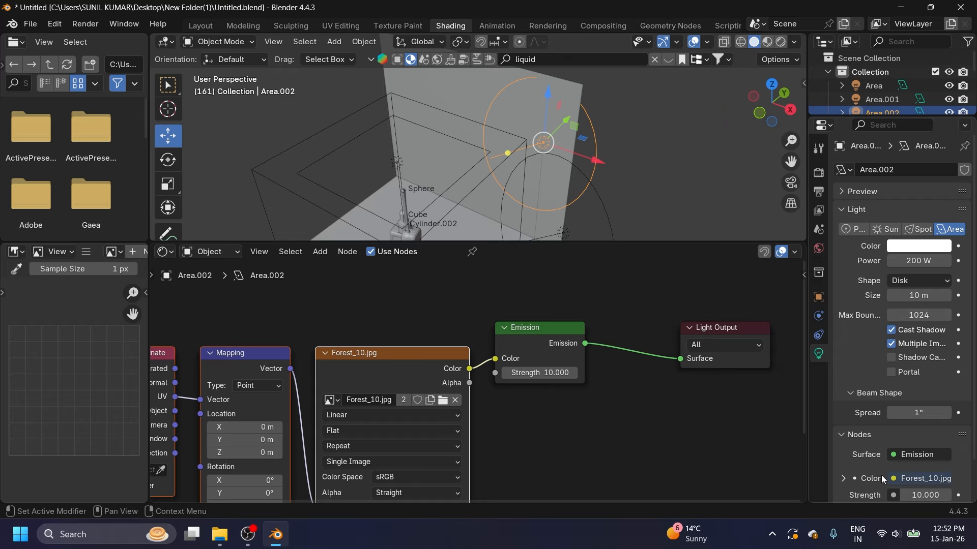
middle_click_drag(455, 329, 507, 294)
left_click(451, 325)
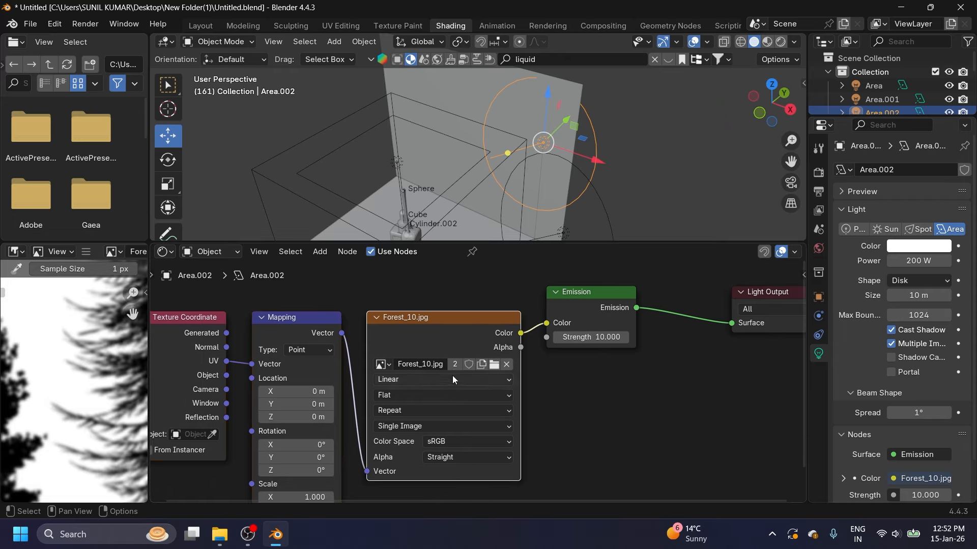
left_click(455, 364)
left_click(493, 366)
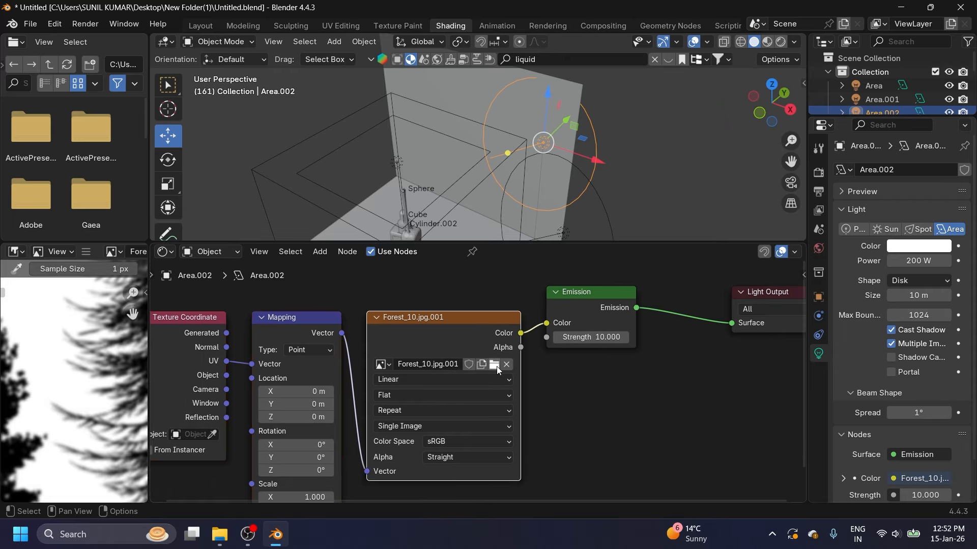
left_click(672, 178)
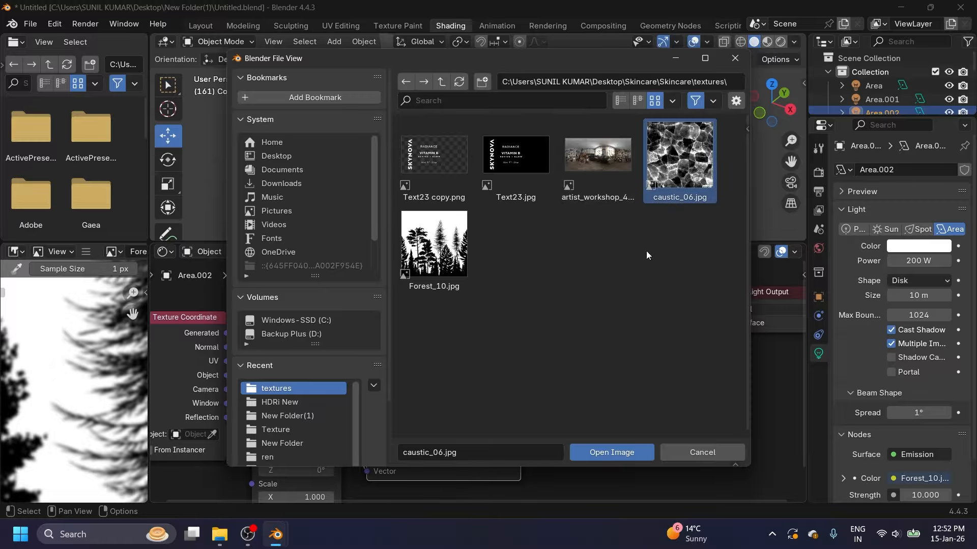
left_click(612, 452)
Step: Set the duplicated light's Emission strength to 15
left_click(585, 336)
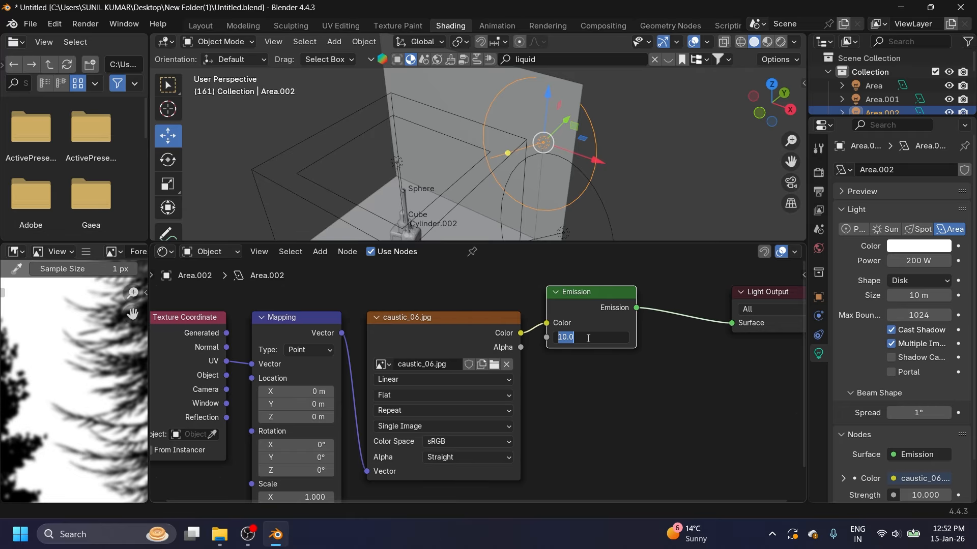
type("15")
key("Return")
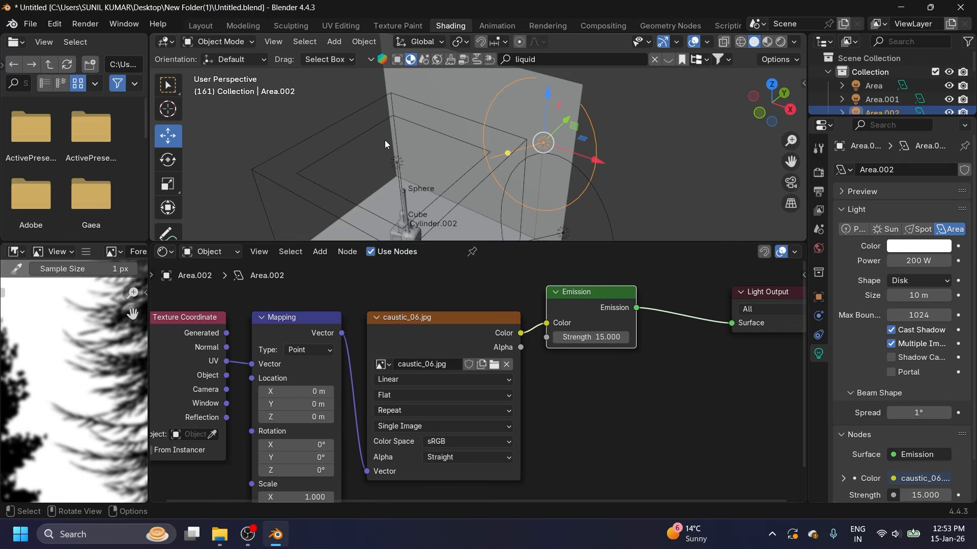
Step: Preview the caustic lighting through the camera in rendered shading with an enlarged view, and show the light's transform properties
key("KP_0")
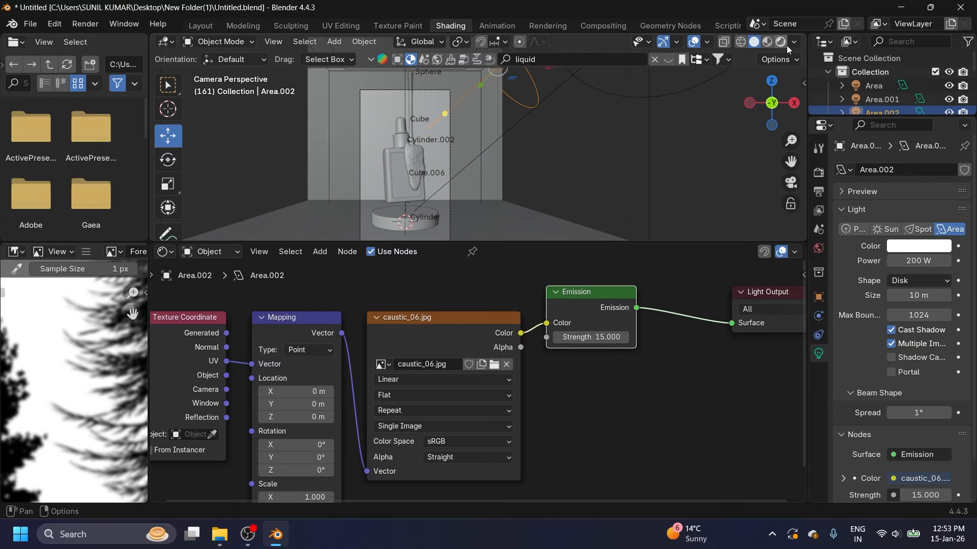
left_click(784, 43)
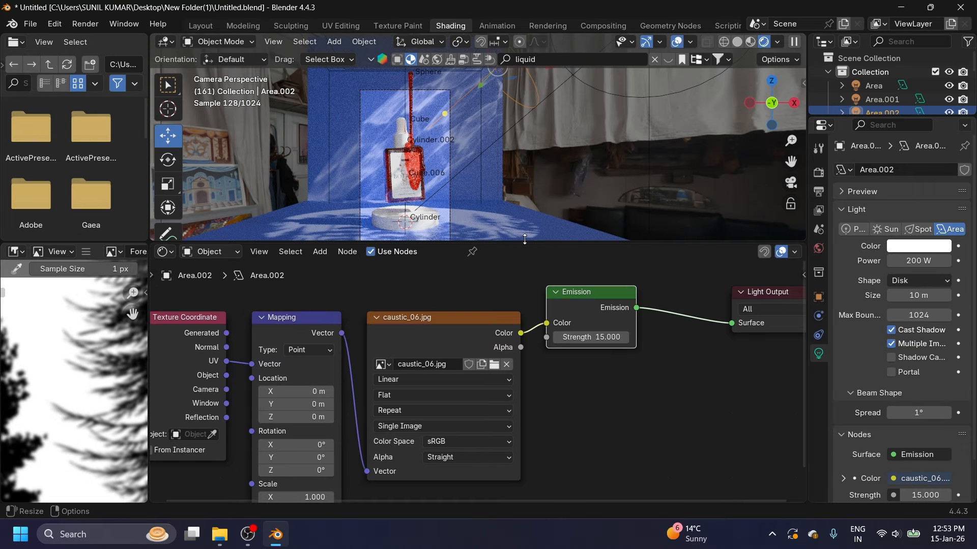
left_click_drag(524, 239, 524, 359)
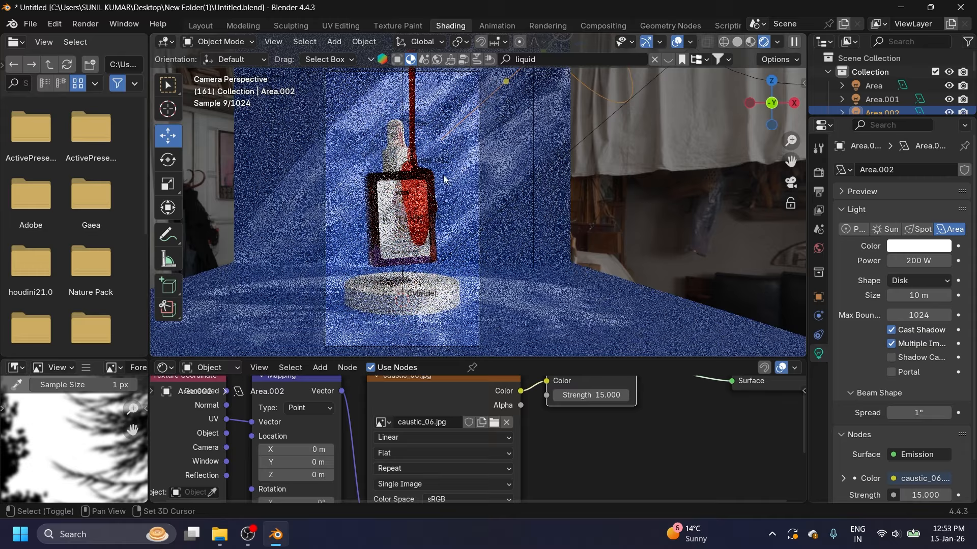
left_click(818, 297)
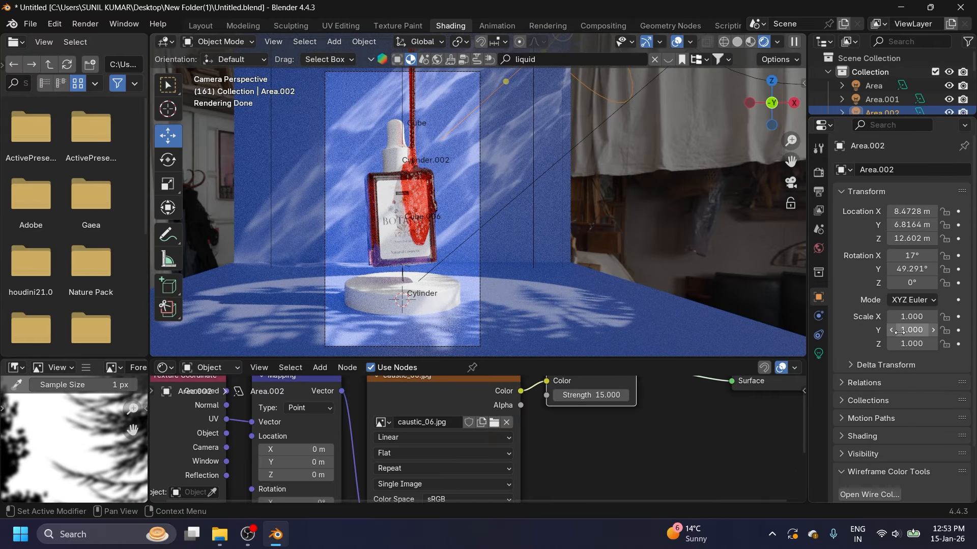
Step: Stretch the caustic area light by setting its X scale to 2.5
scroll(575, 239, "down", 3)
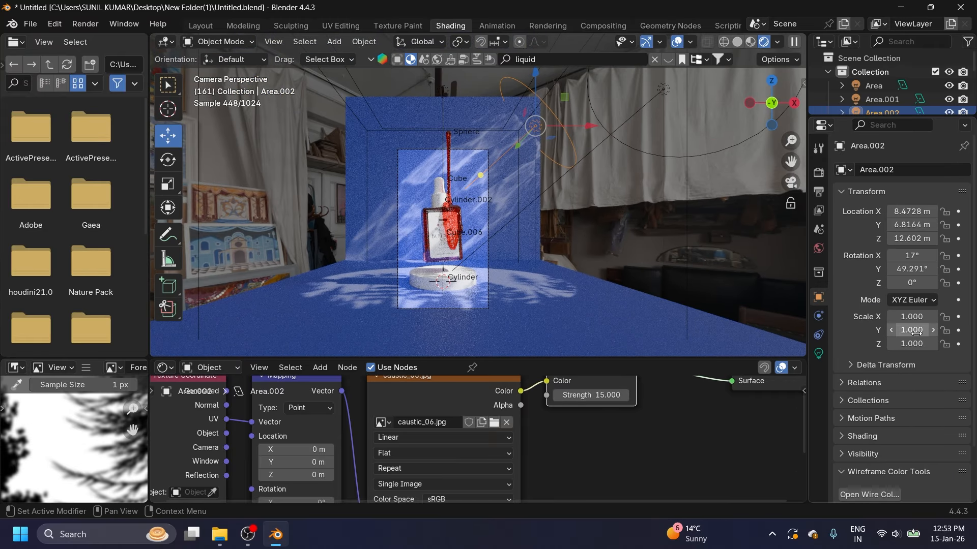
left_click_drag(912, 330, 951, 319)
key("ctrl+z")
scroll(491, 208, "up", 4)
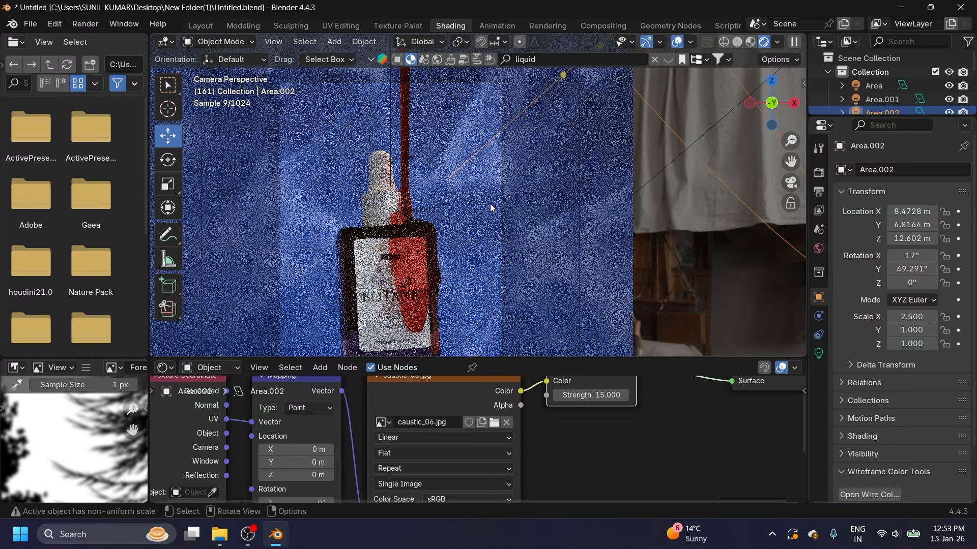
Step: Switch to the Layout workspace and preview the bottle scene through the camera in rendered shading
scroll(491, 208, "down", 3)
left_click(208, 25)
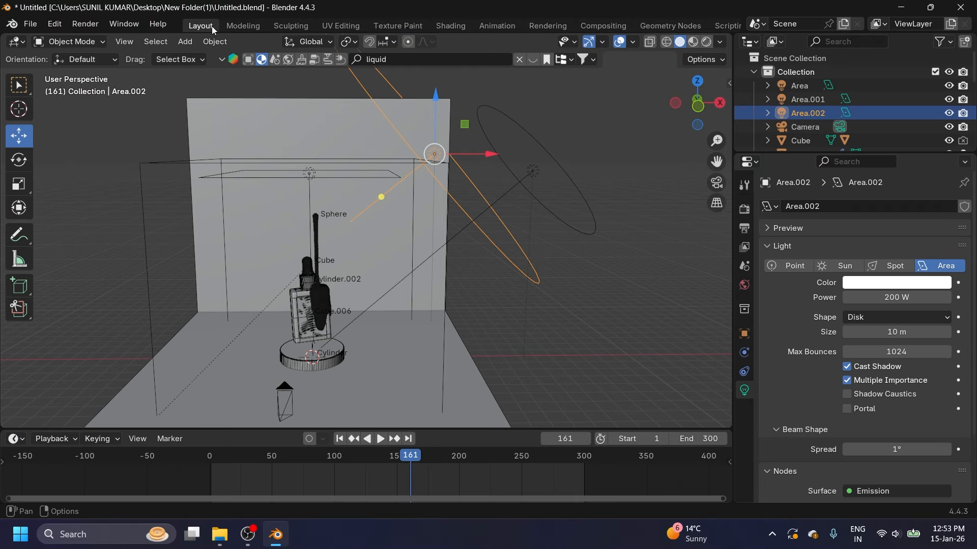
key("KP_0")
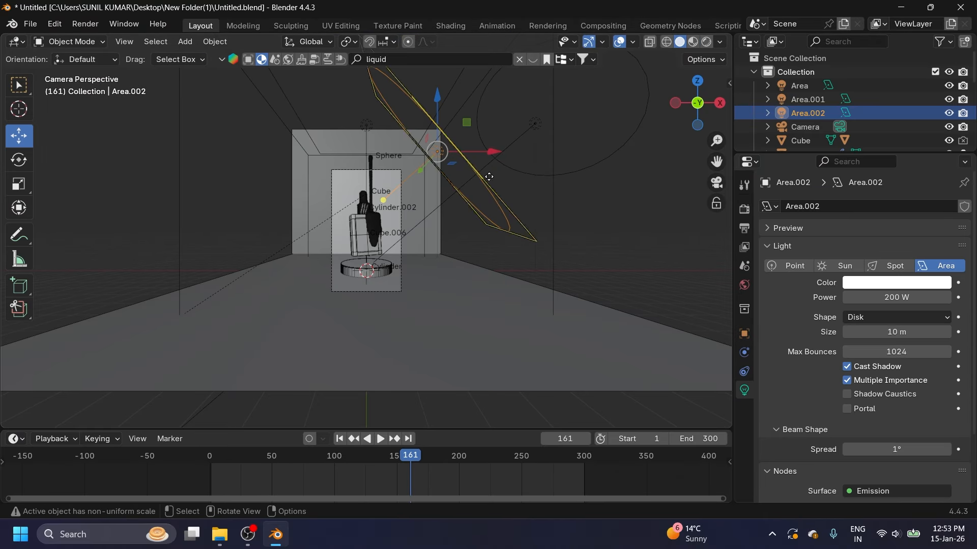
scroll(489, 176, "up", 3)
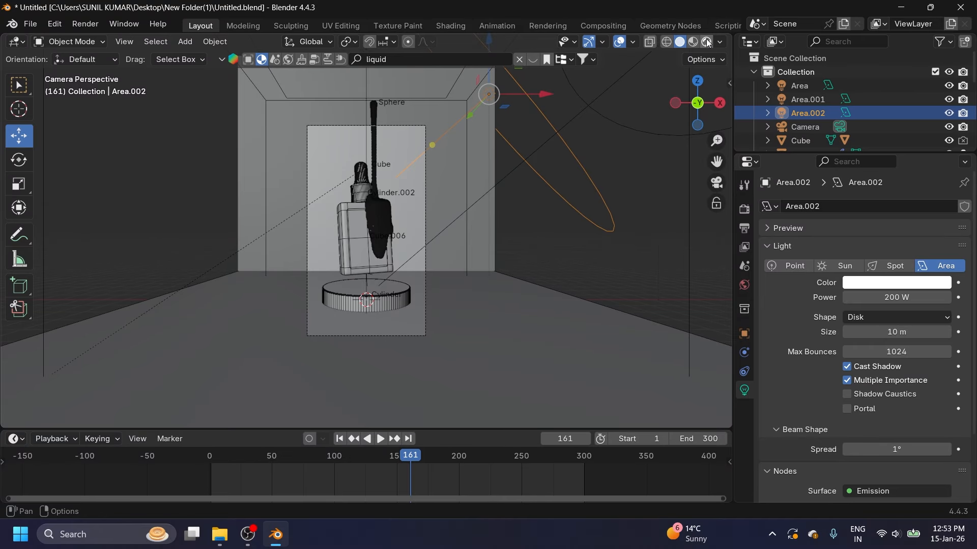
left_click(707, 42)
scroll(482, 179, "up", 3)
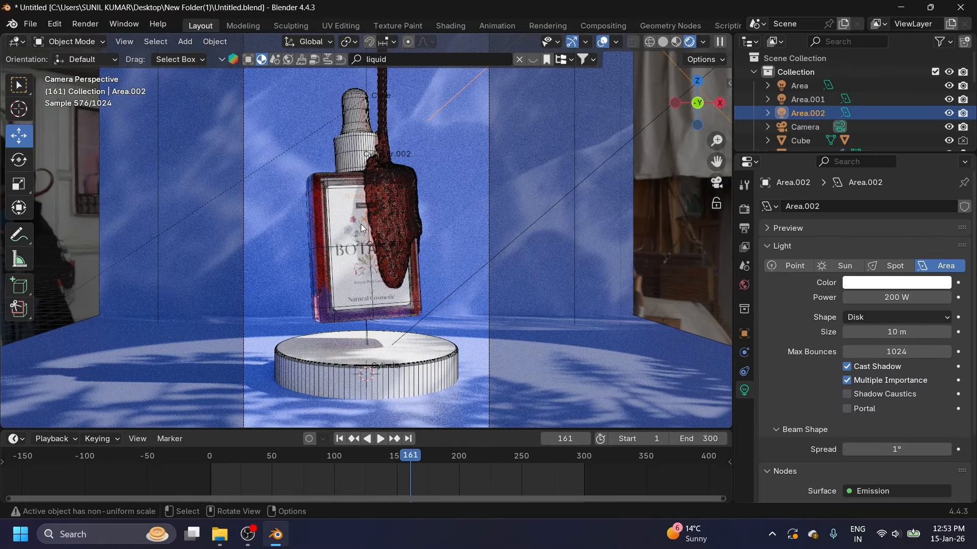
Step: Turn off the wireframe overlay in the viewport and deselect the light
left_click(616, 42)
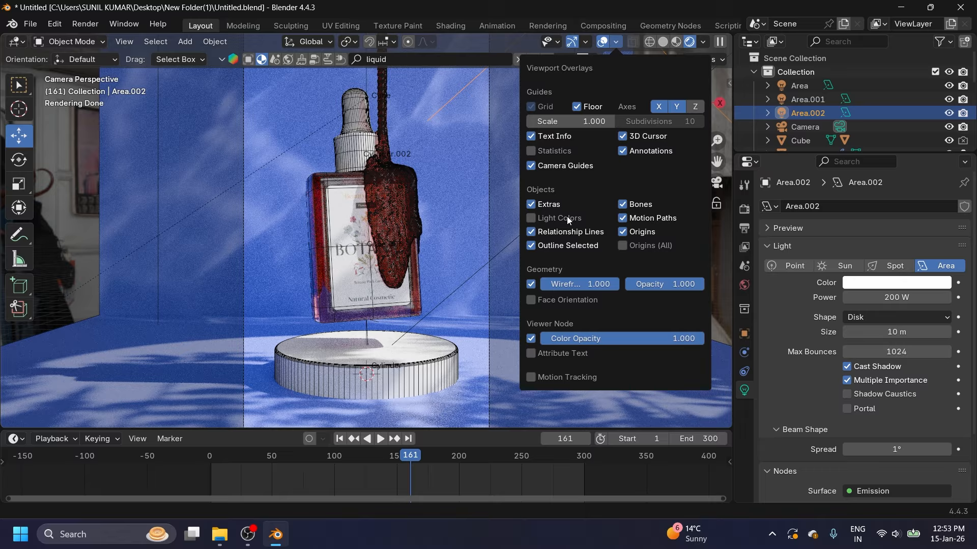
left_click(531, 285)
left_click(262, 238)
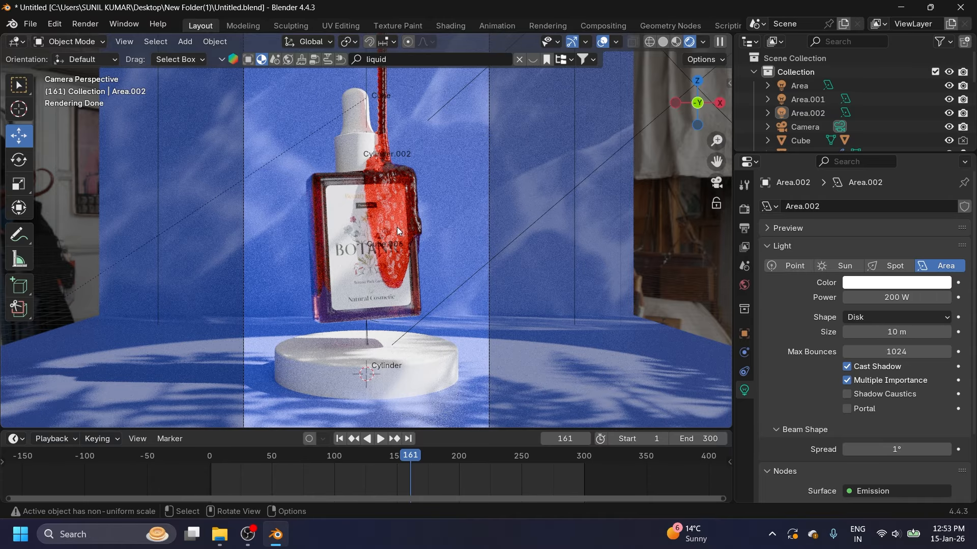
Step: Select the fluid domain cube and reset its existing FLIP Fluid bake
middle_click_drag(397, 227, 437, 218, "shift")
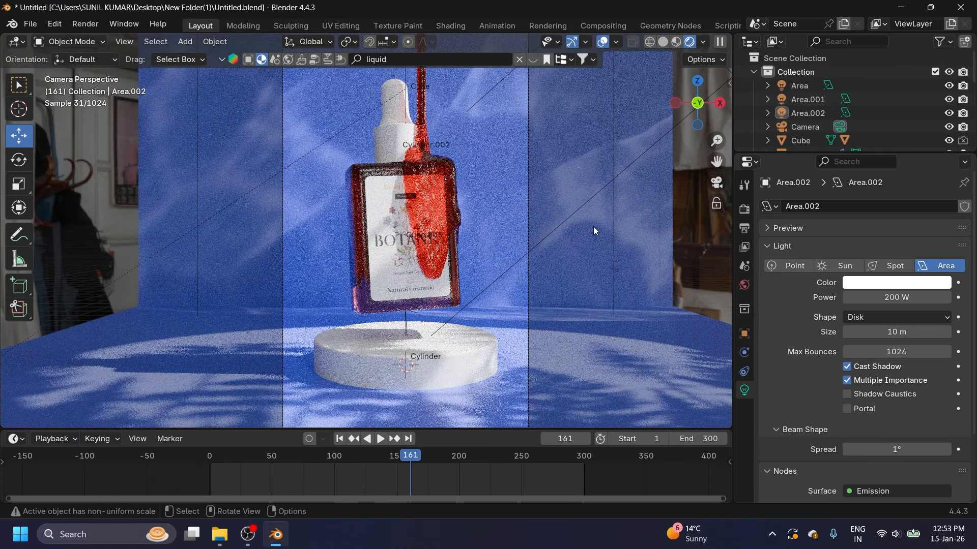
scroll(623, 190, "down", 2)
left_click(538, 215)
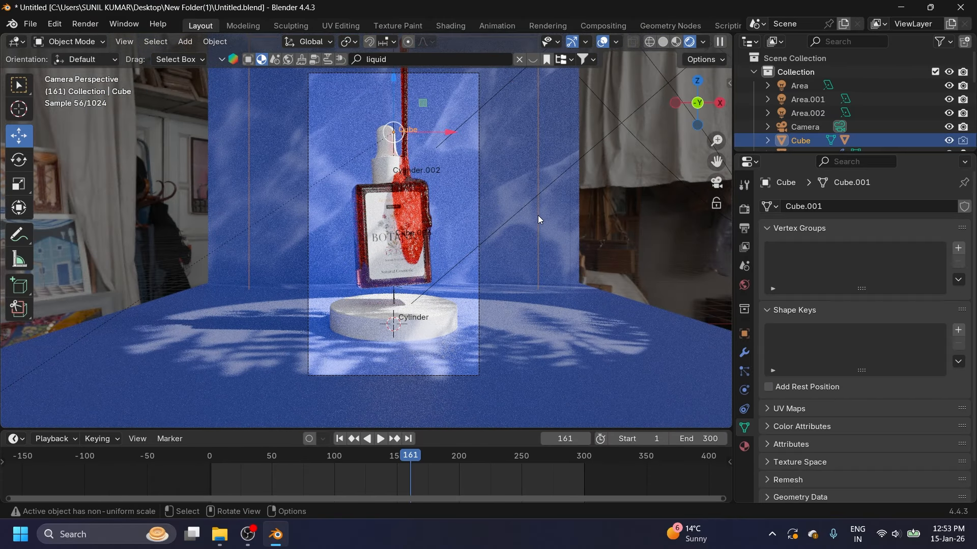
left_click(744, 390)
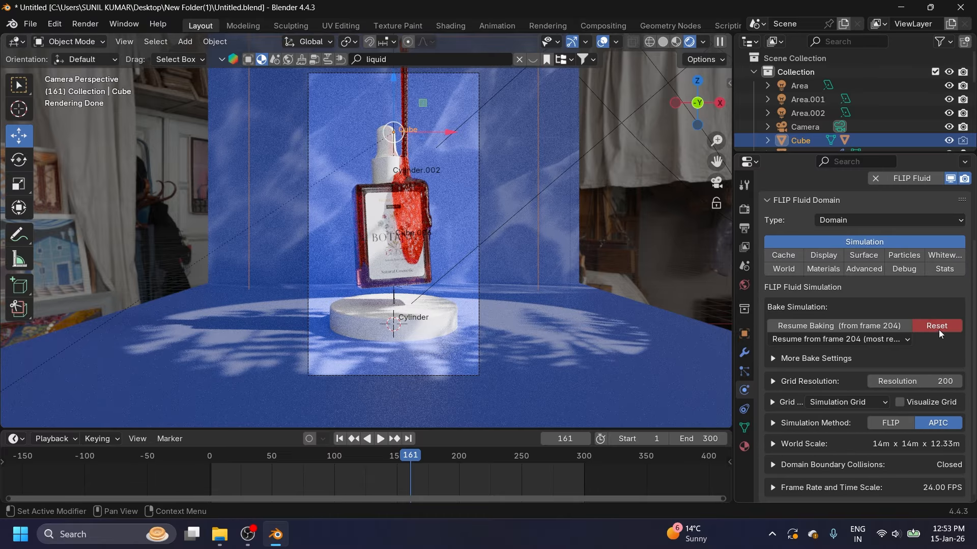
left_click(937, 328)
left_click(873, 325)
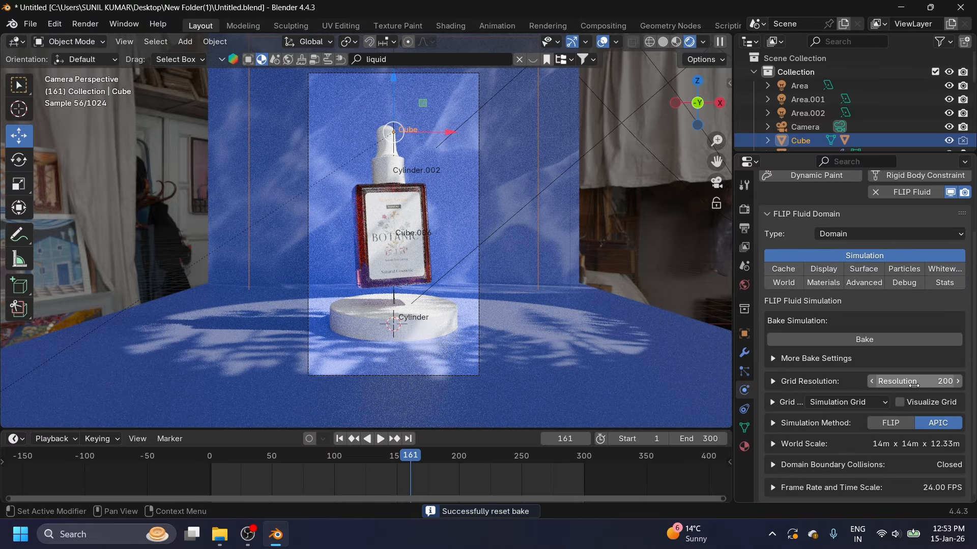
Step: Set the fluid domain's grid resolution to 520
left_click(914, 385)
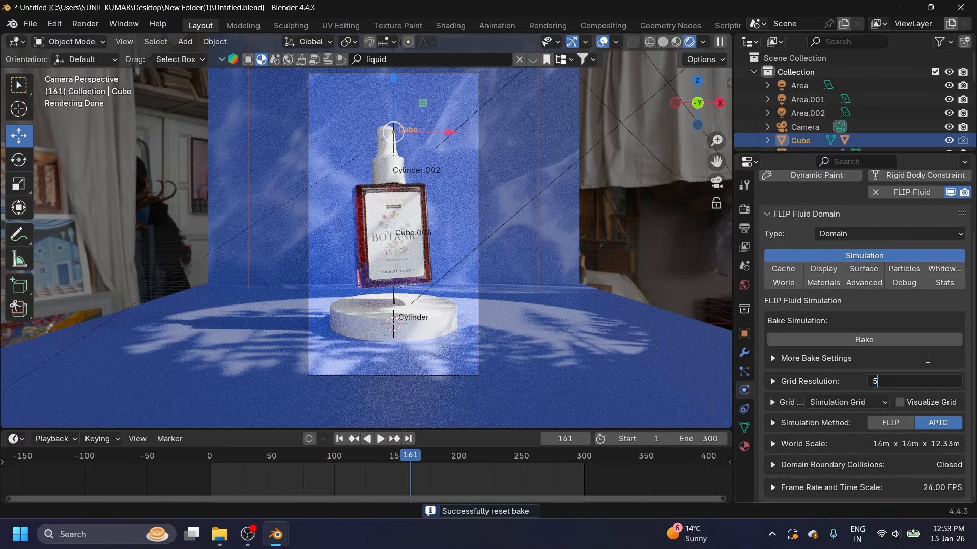
type("520")
key("Return")
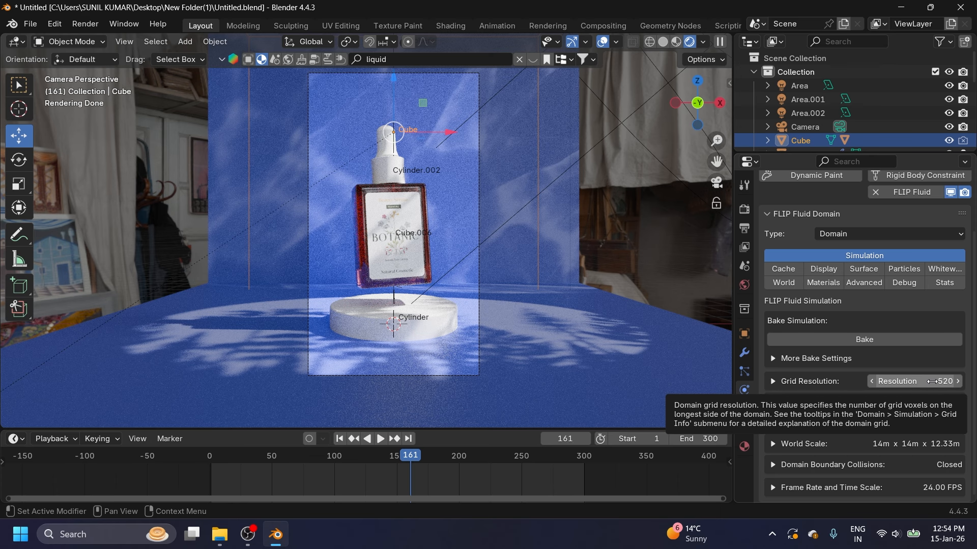
Step: Start baking the fluid simulation and switch the viewport to solid shading
left_click(868, 342)
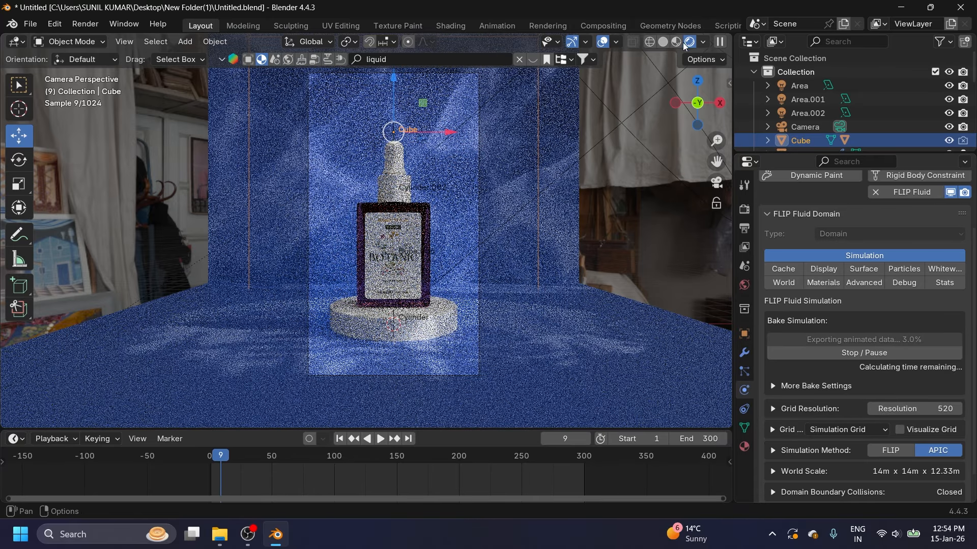
left_click(663, 41)
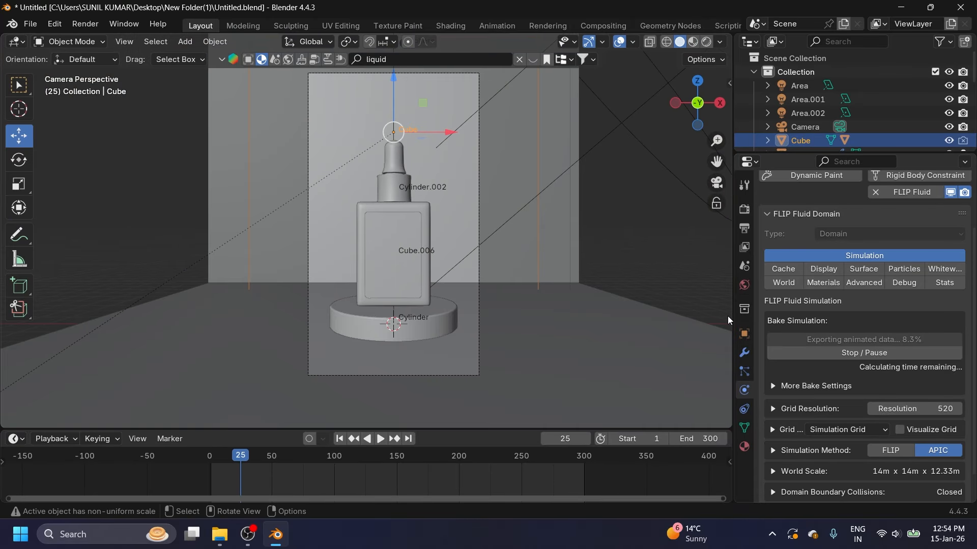